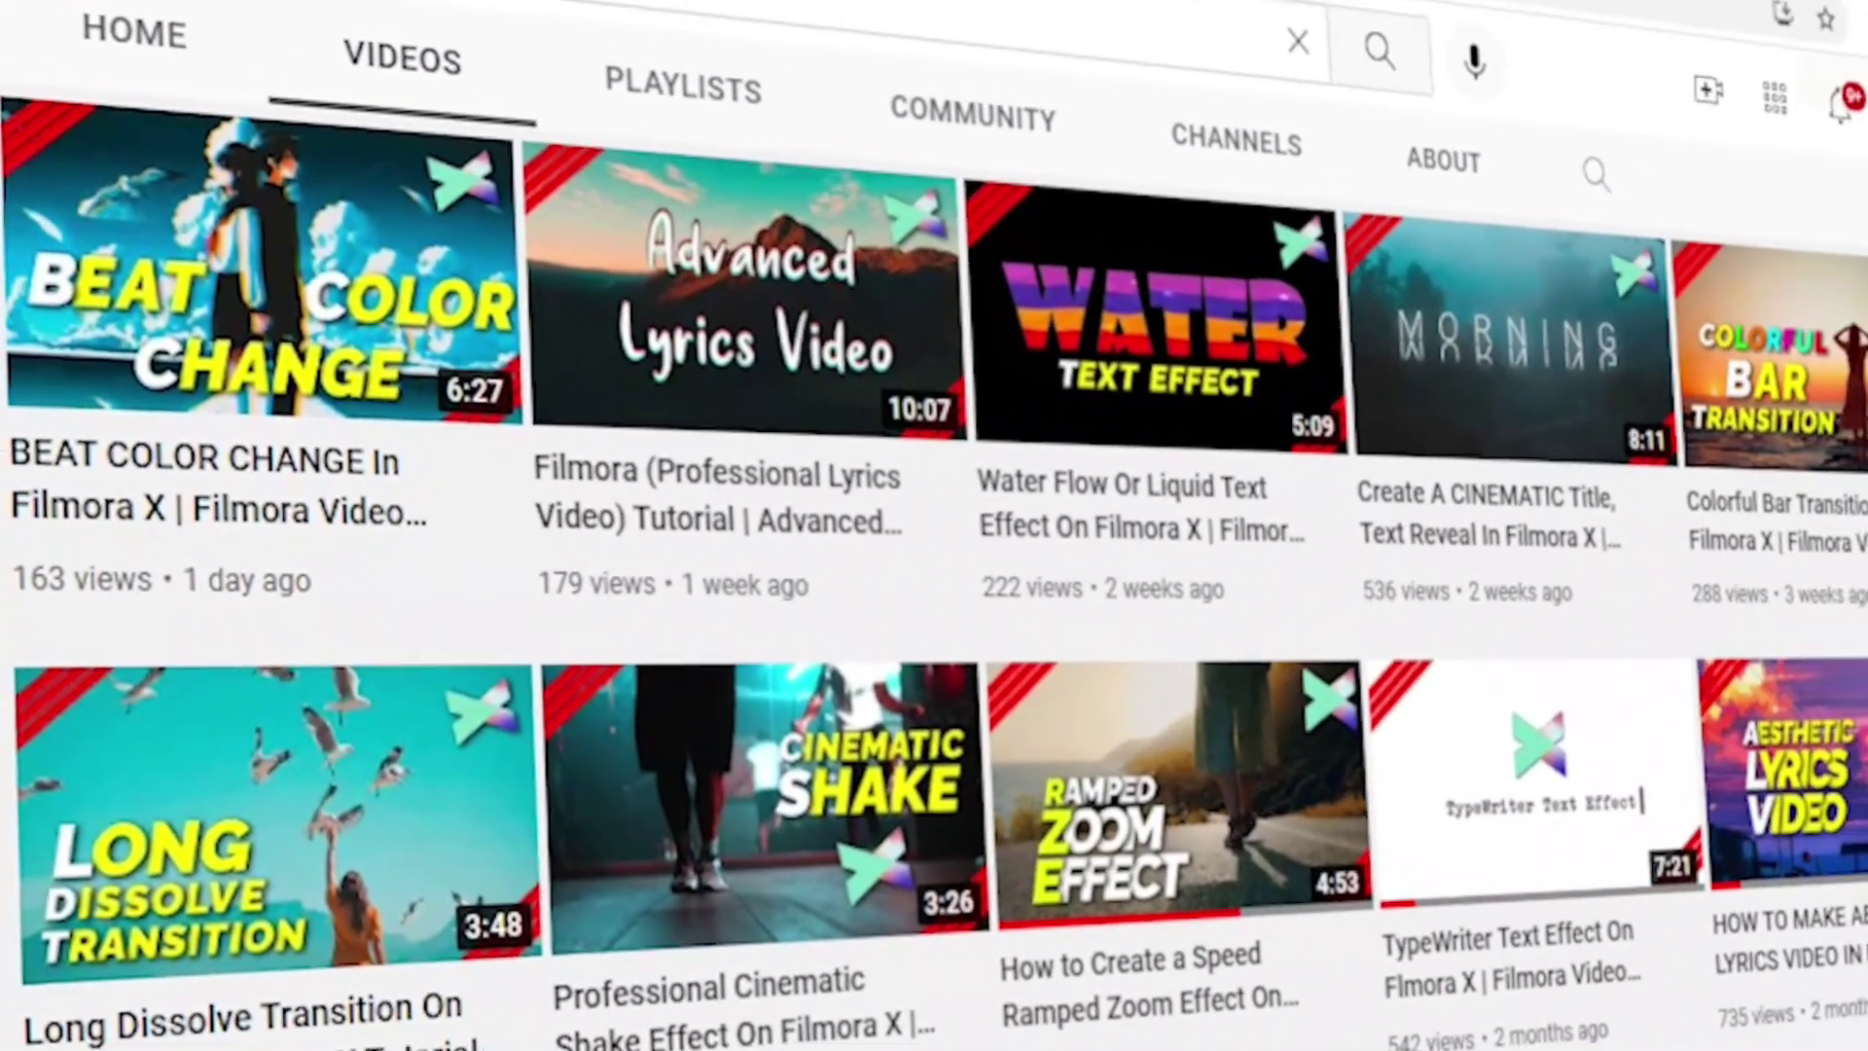
# Subscribe to the YouTube channel and set its notifications to All
pyautogui.scroll(5, 934, 629)
pyautogui.click(1691, 572)
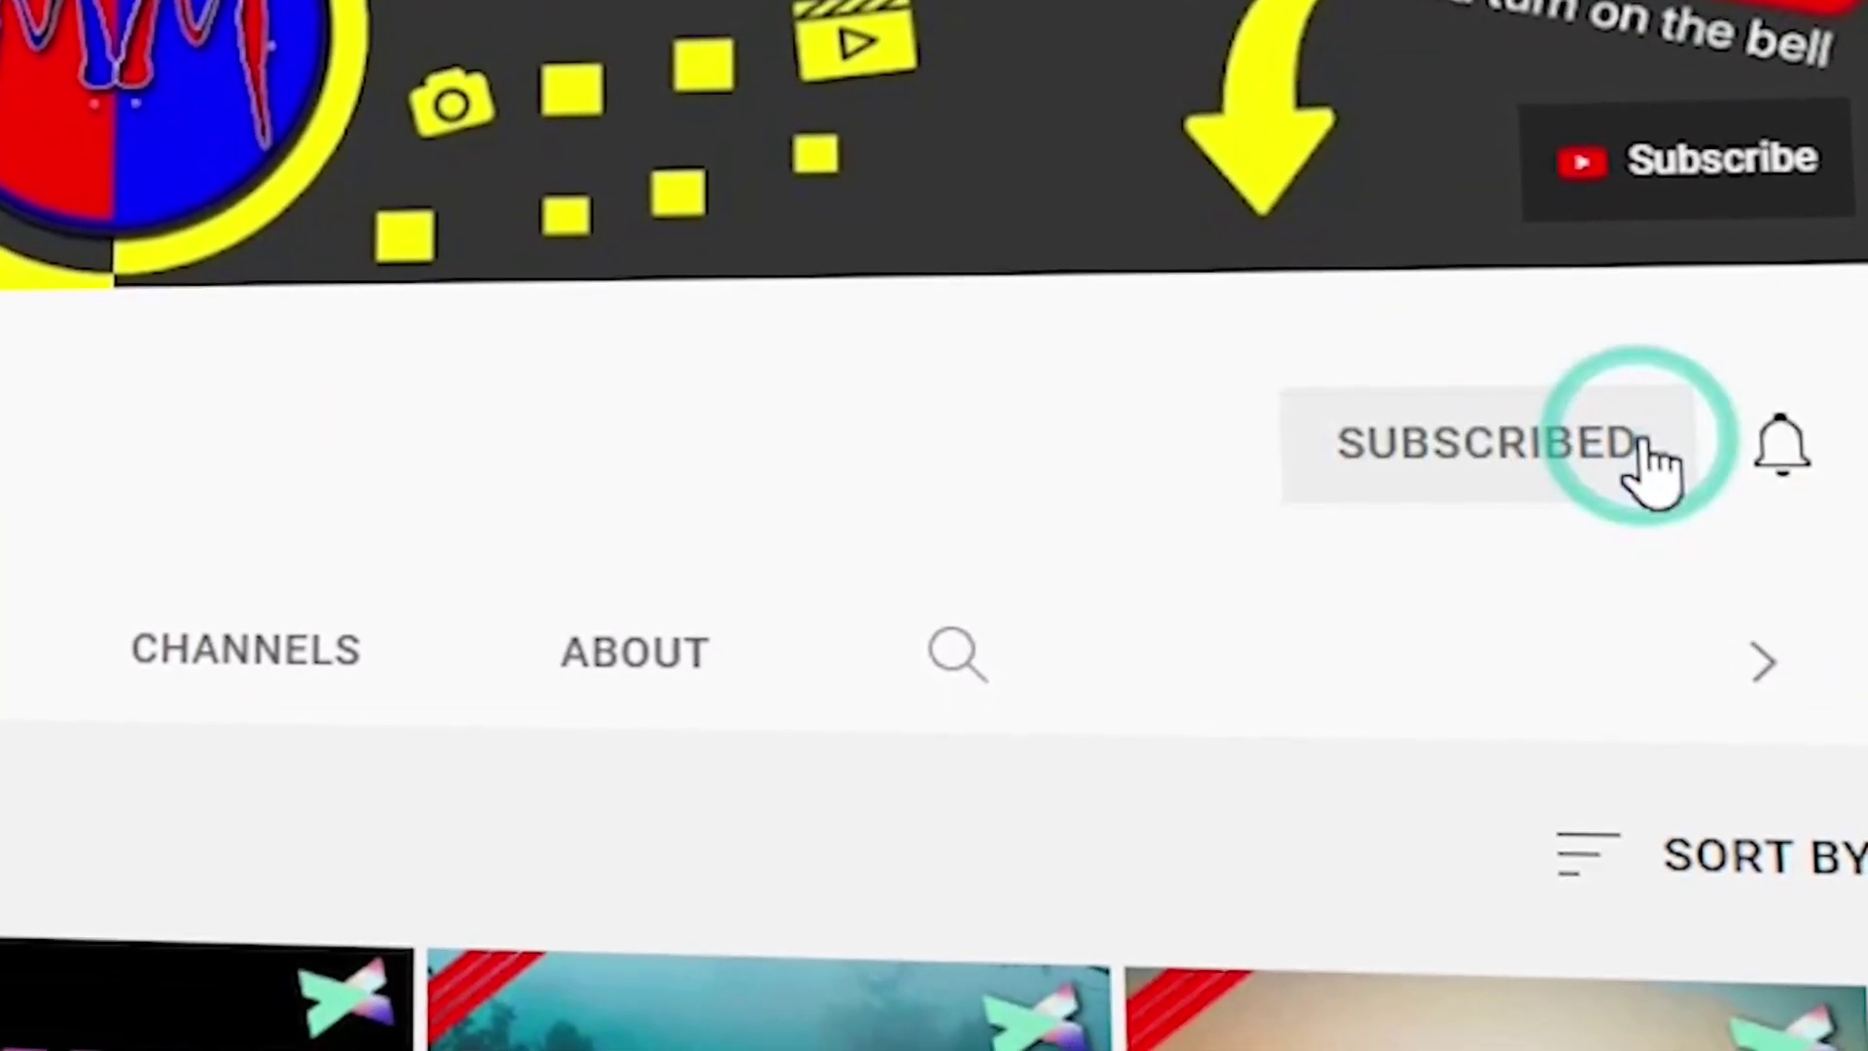
pyautogui.click(1780, 445)
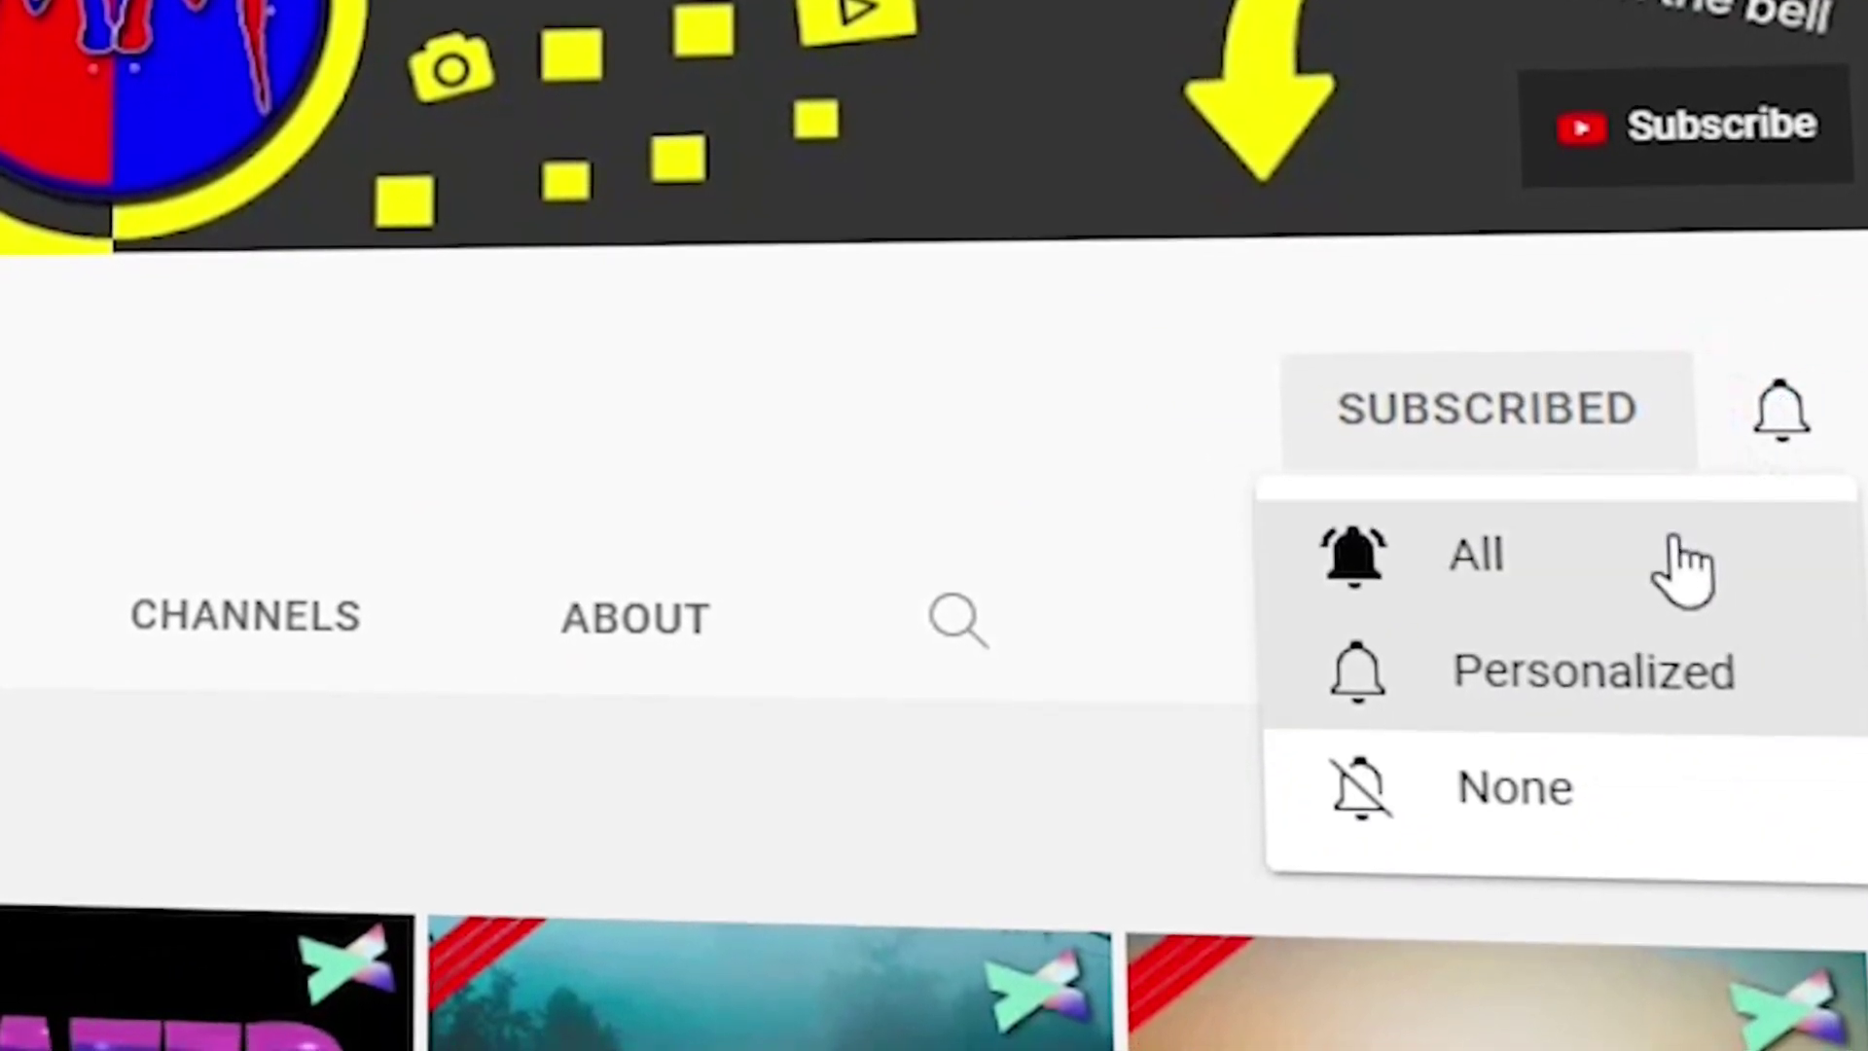
pyautogui.click(1673, 549)
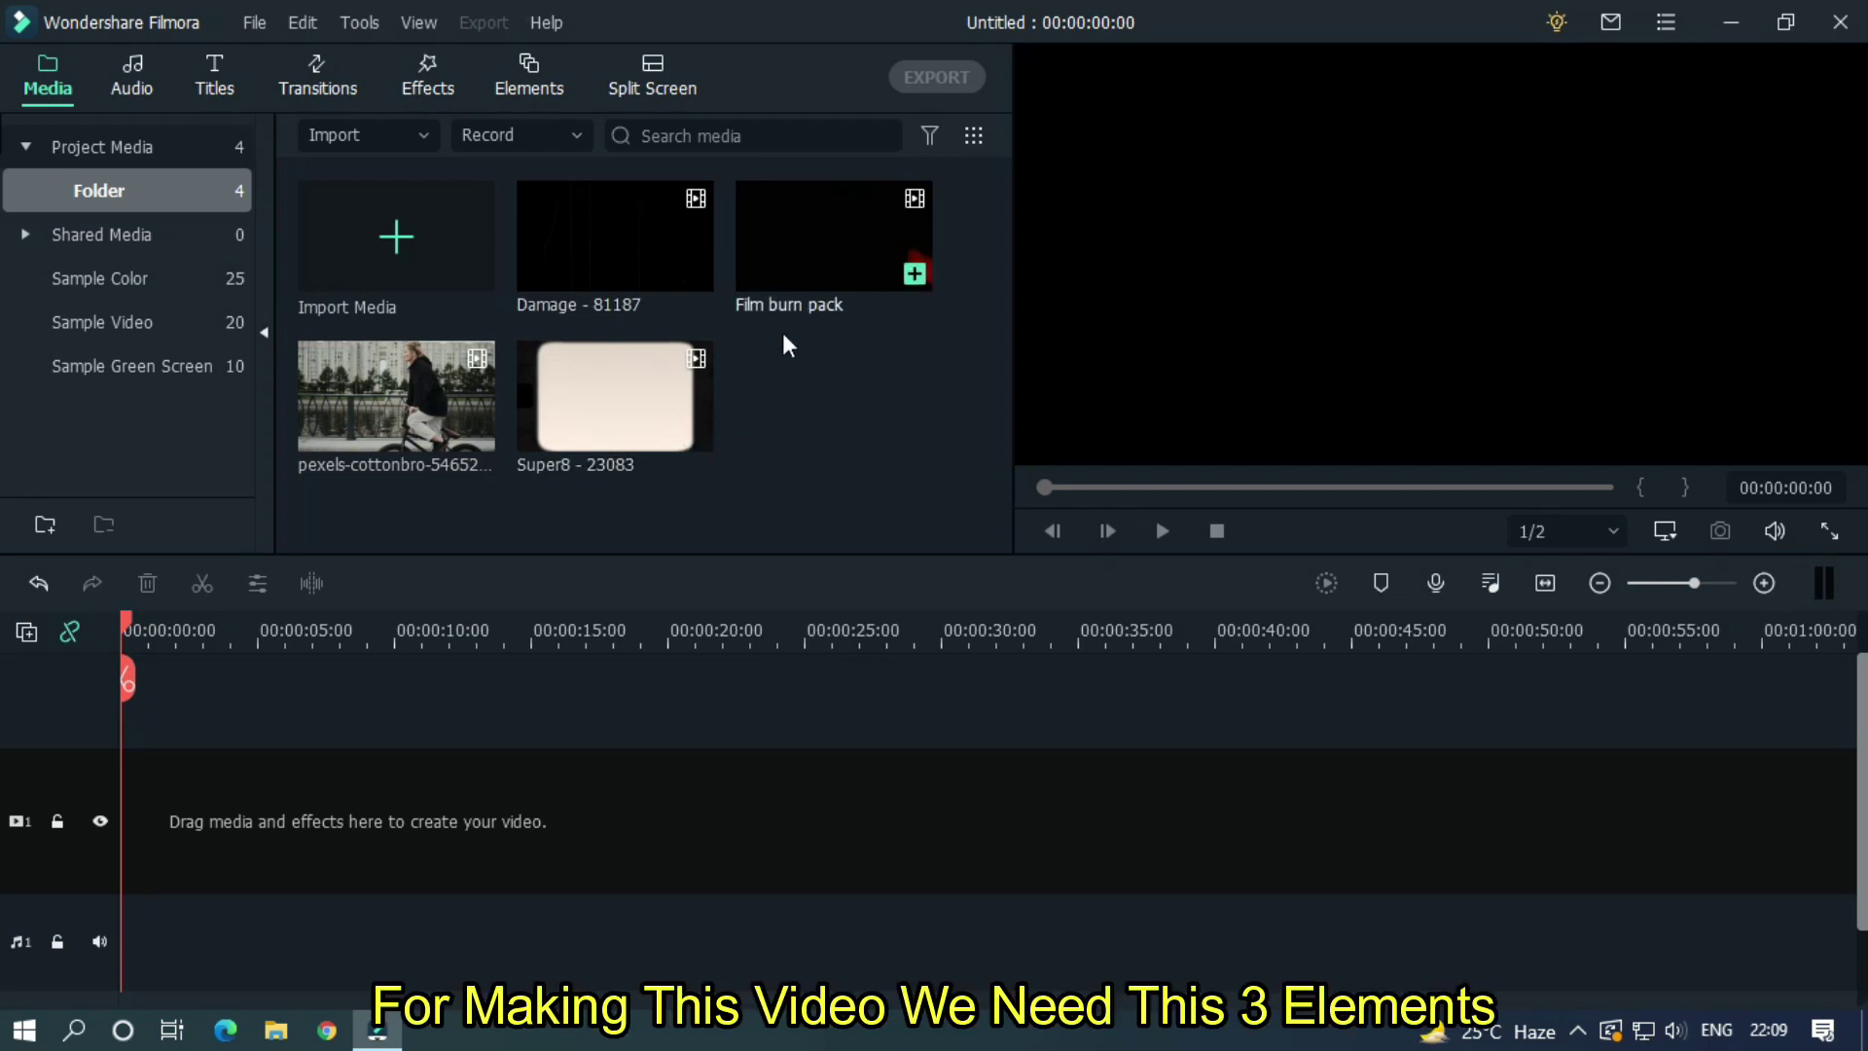
# Preview the Damage - 81187, Film burn pack and Super8 - 23083 clips in the media library
pyautogui.doubleClick(625, 258)
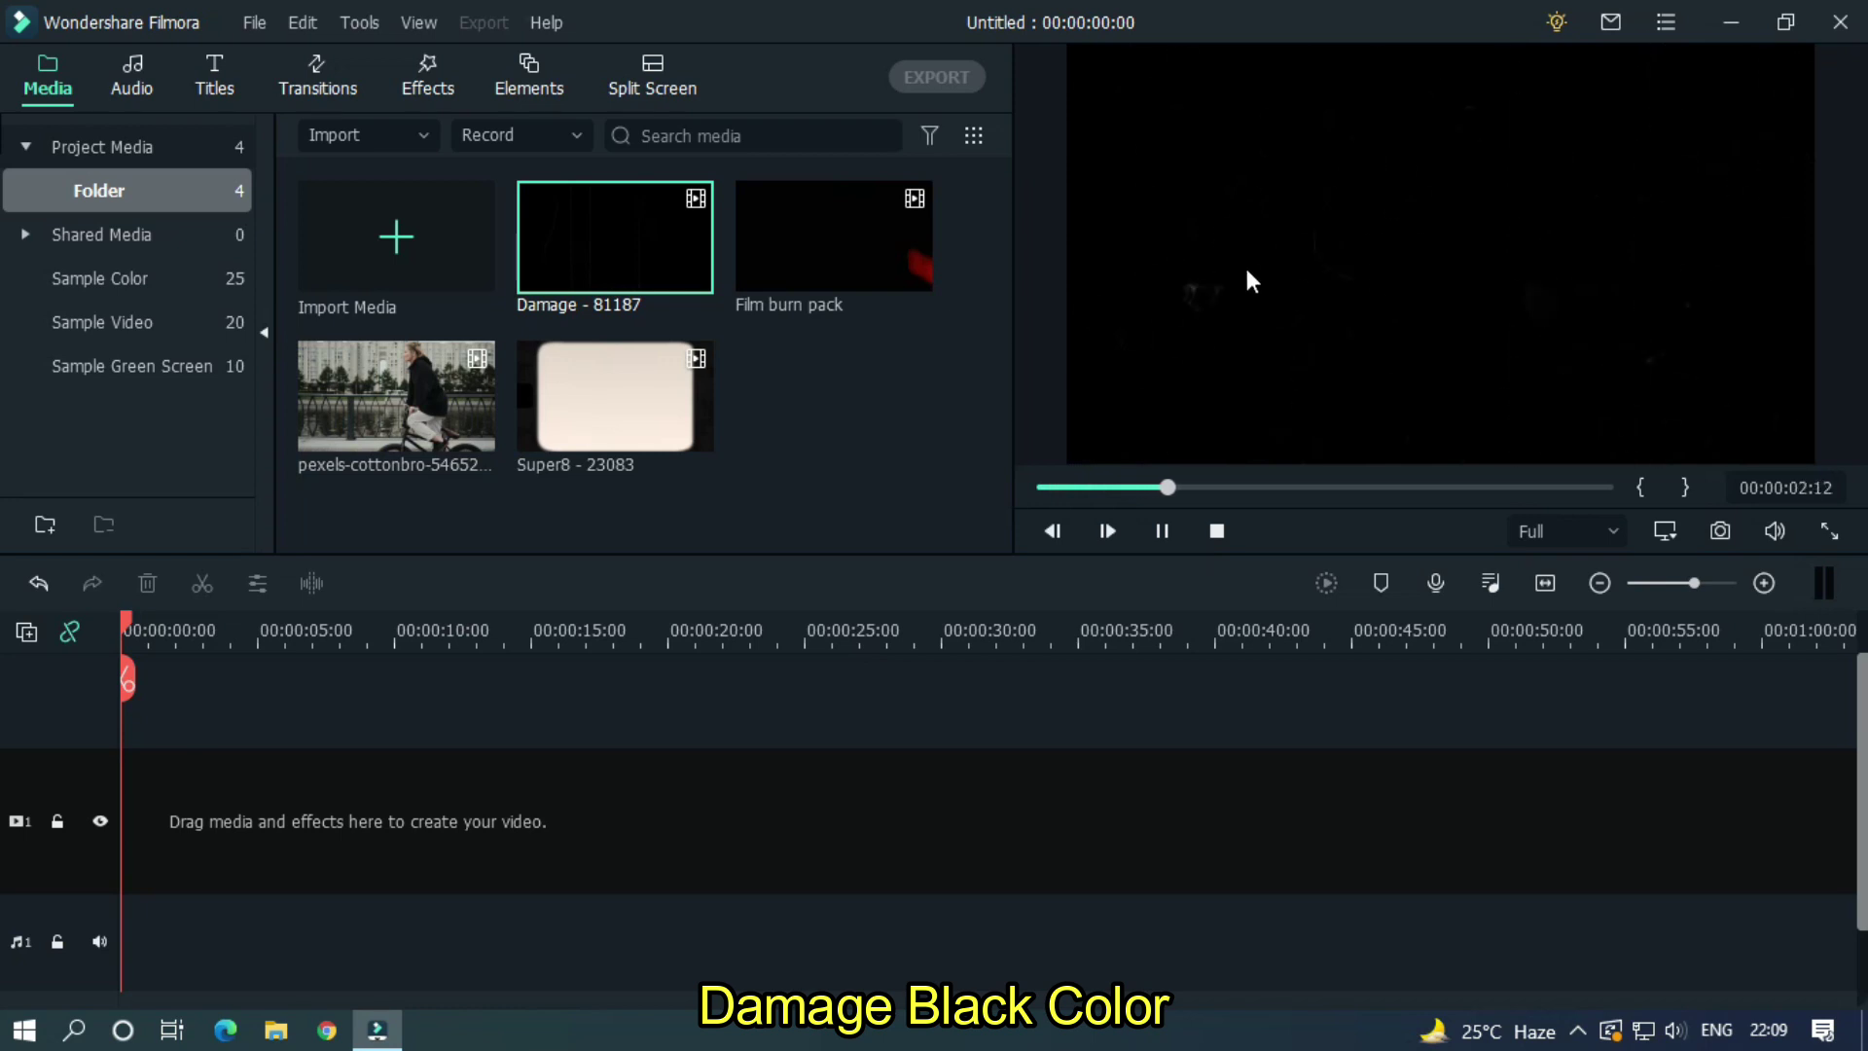
pyautogui.click(815, 279)
pyautogui.doubleClick(816, 270)
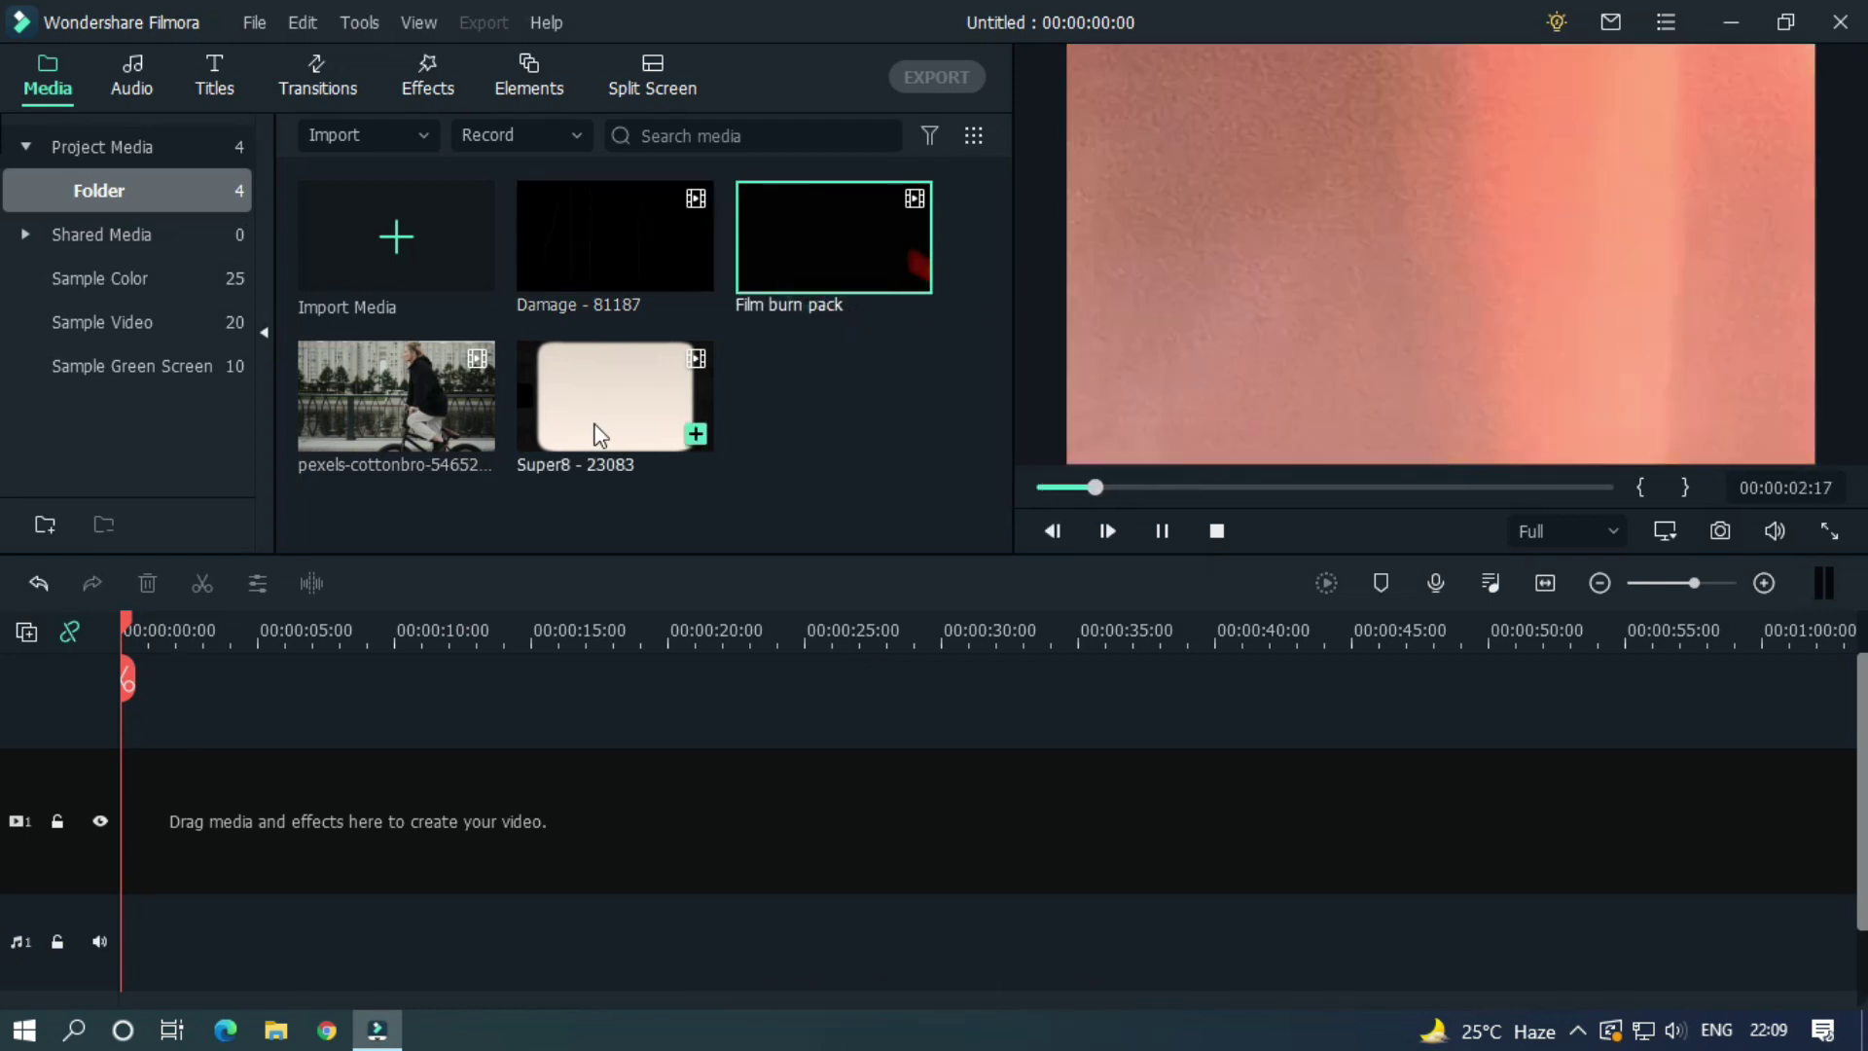
pyautogui.doubleClick(595, 424)
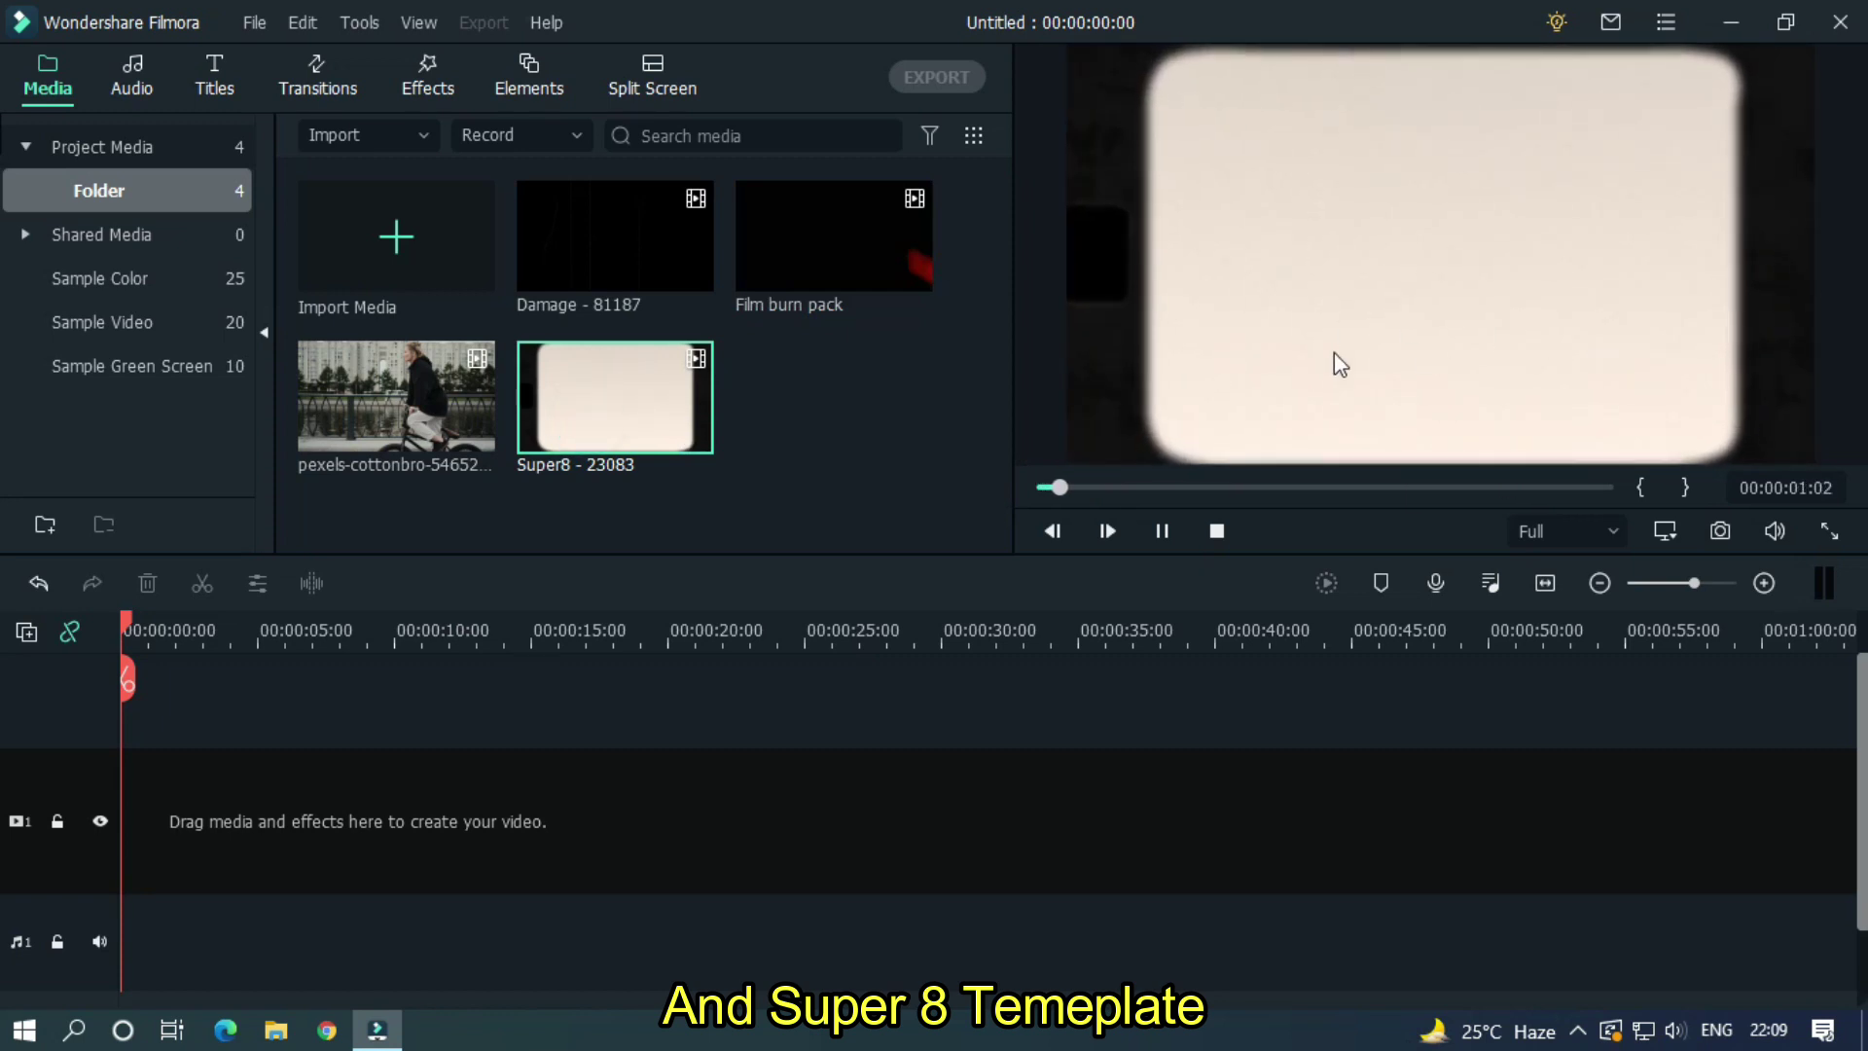
pyautogui.click(872, 448)
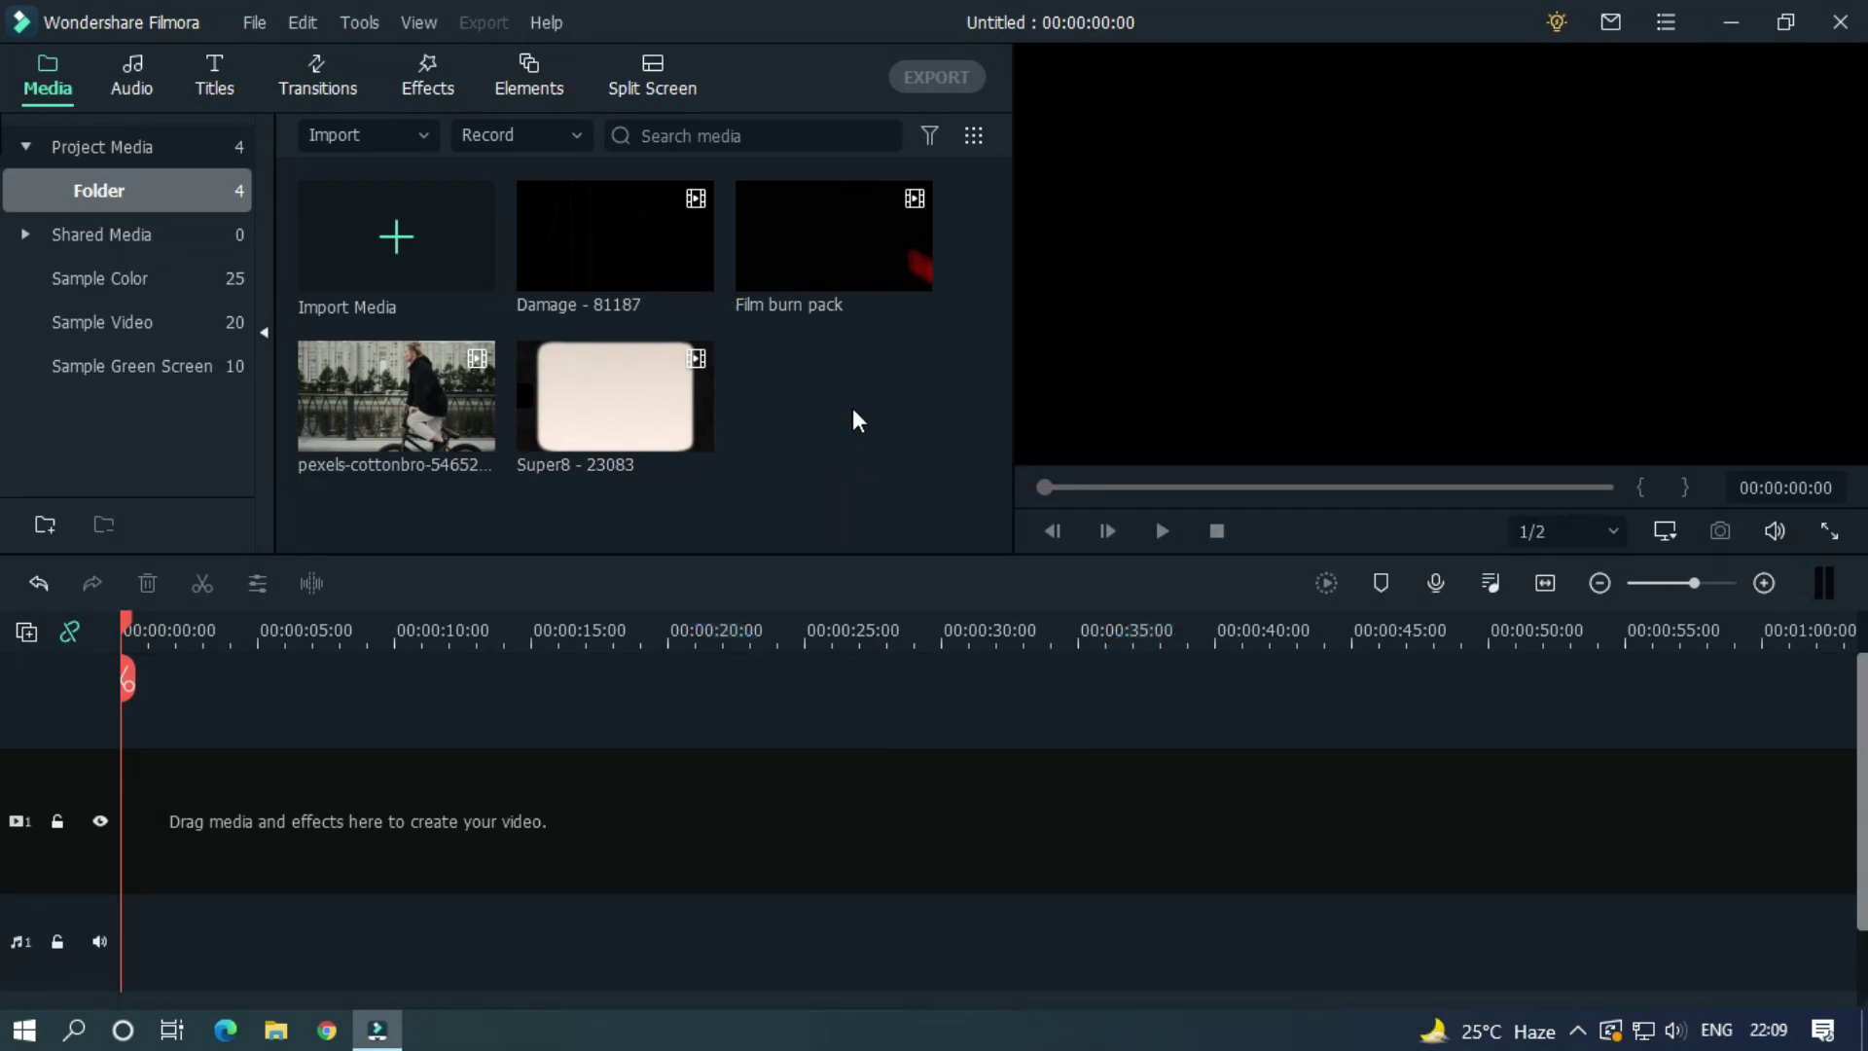
# Place the cyclist footage at the timeline start with Damage - 81187 on the track above, and trim the footage to the overlay's end
pyautogui.moveTo(389, 408); pyautogui.dragTo(132, 880)
pyautogui.scroll(5, 291, 632)
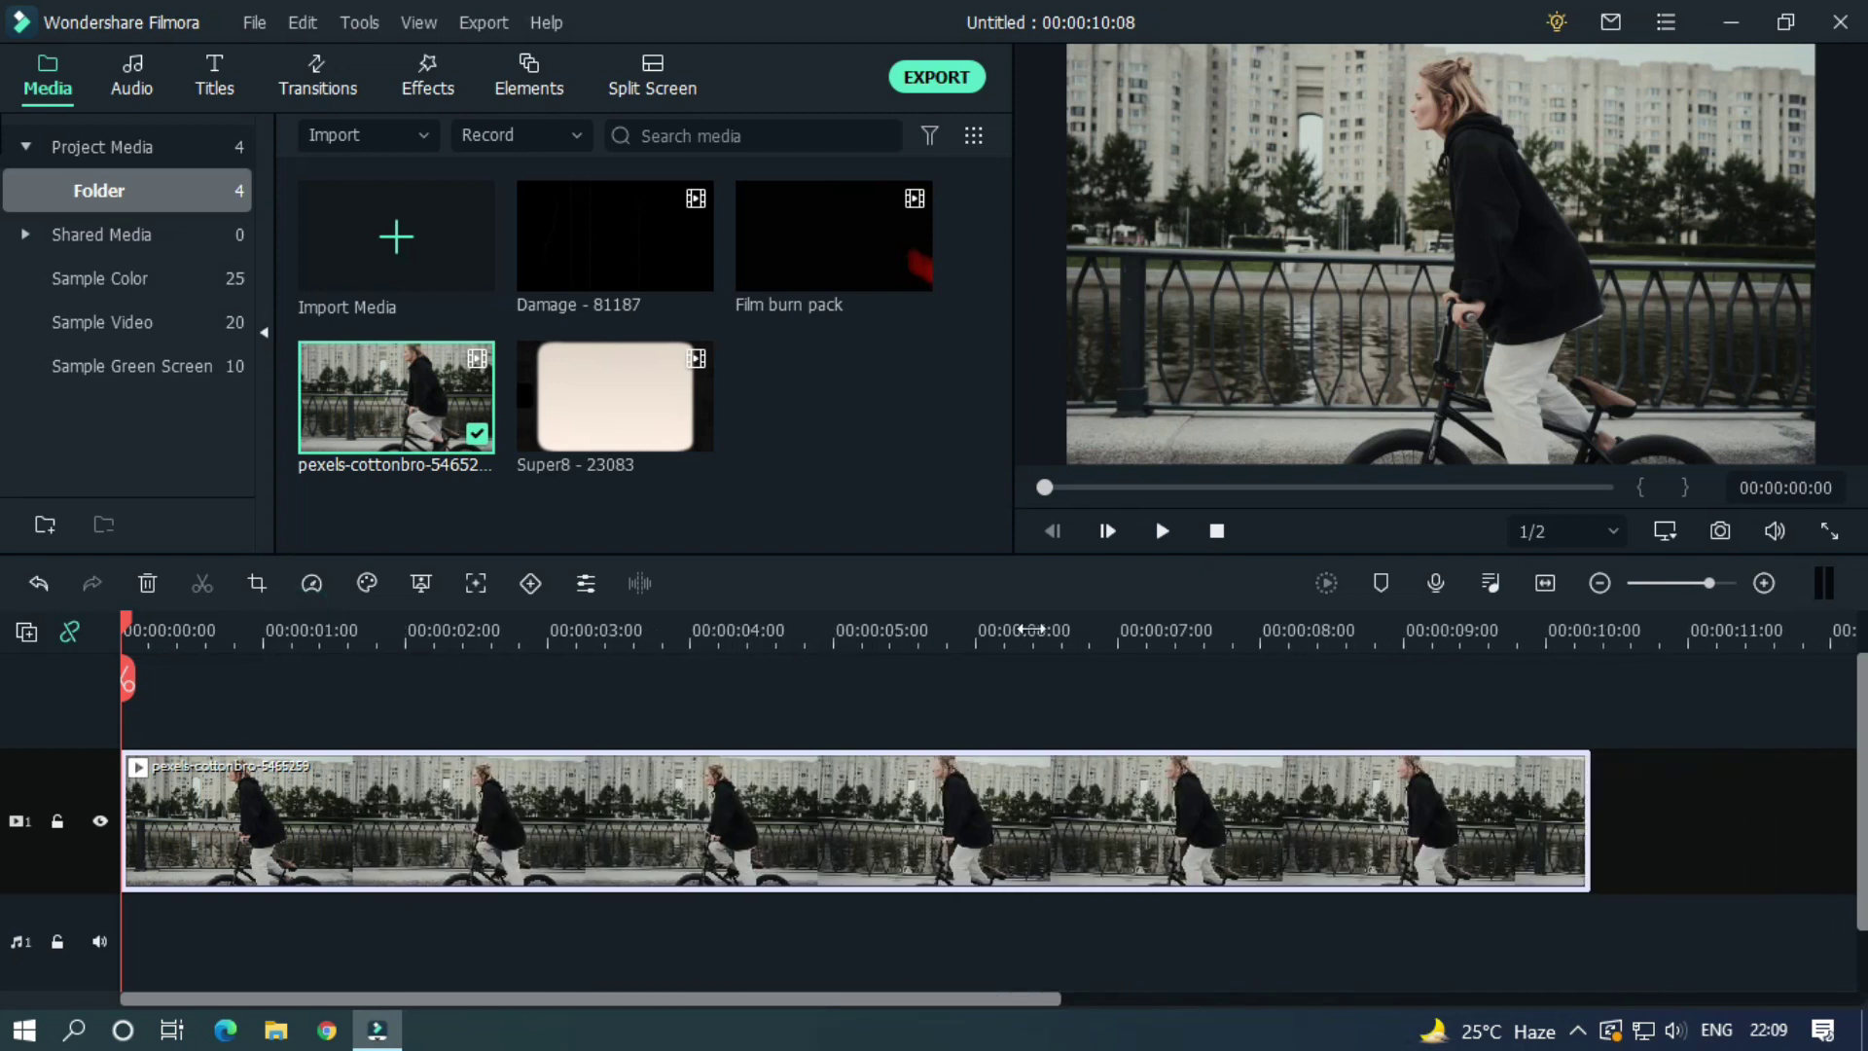
pyautogui.moveTo(652, 255)
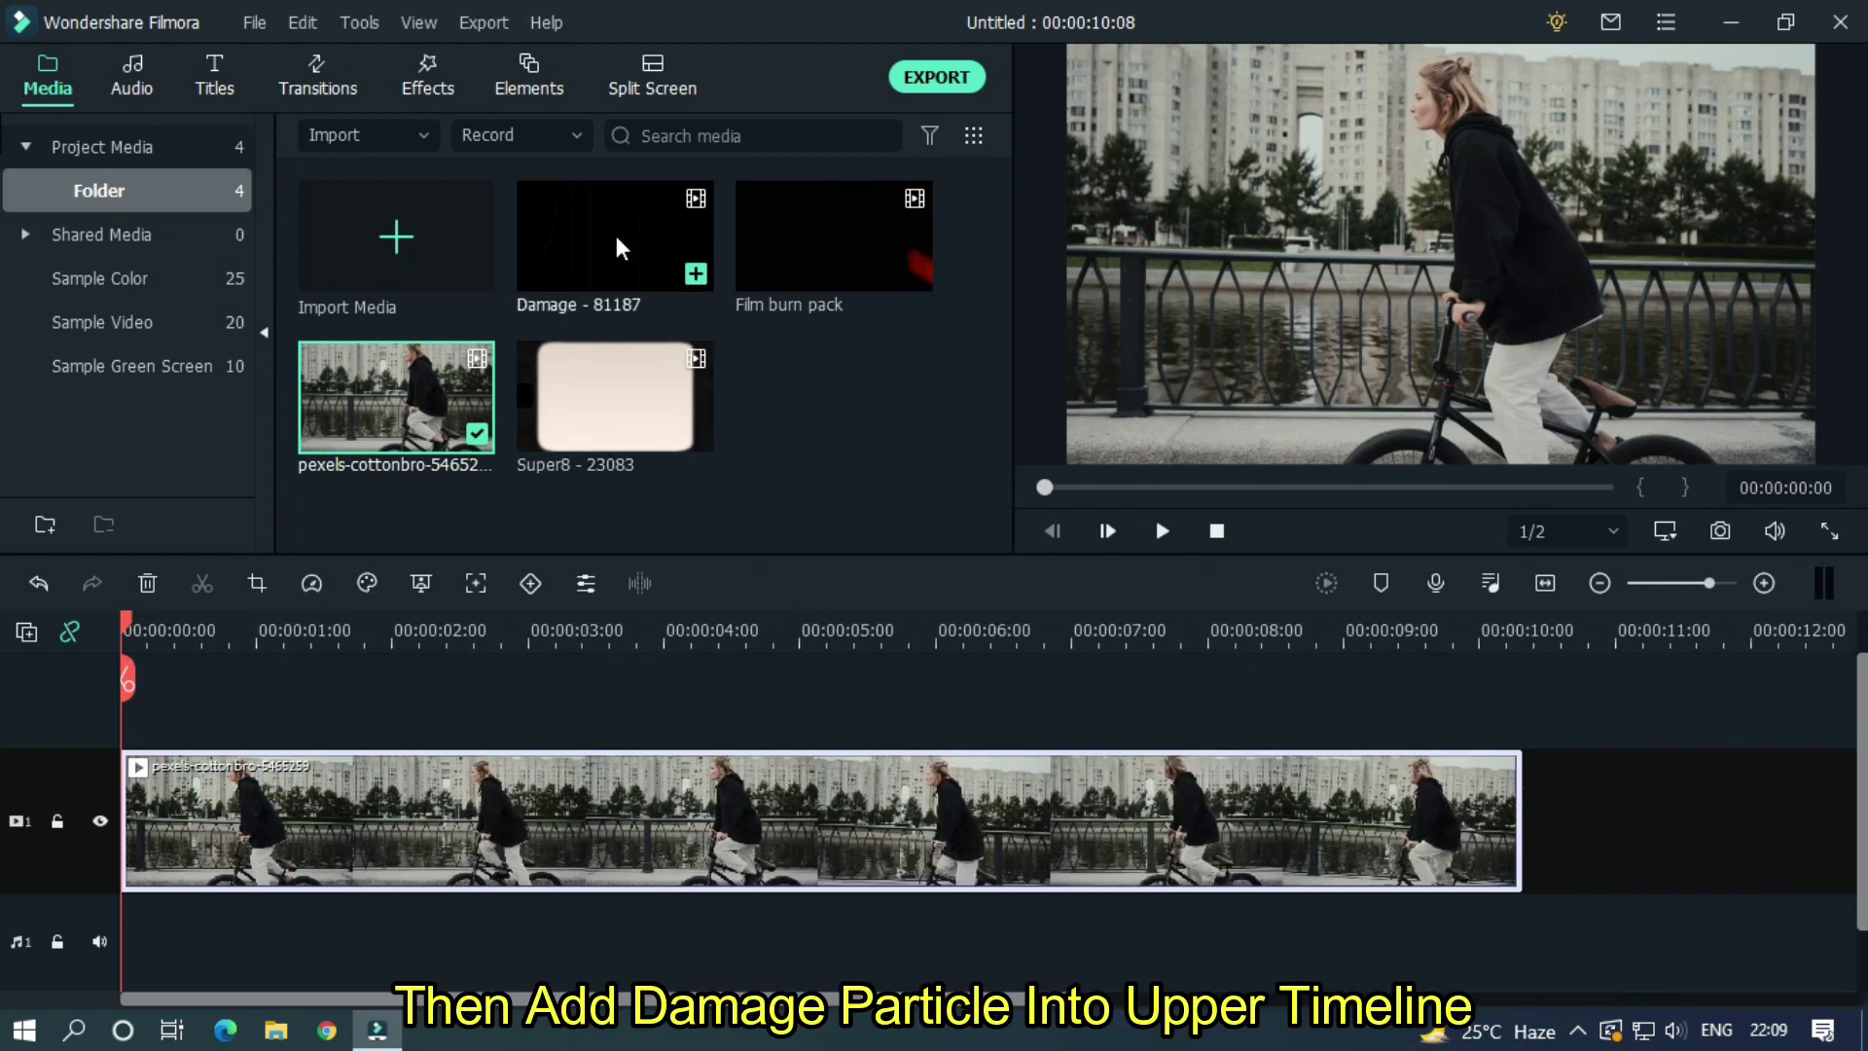
pyautogui.moveTo(625, 236); pyautogui.dragTo(116, 725)
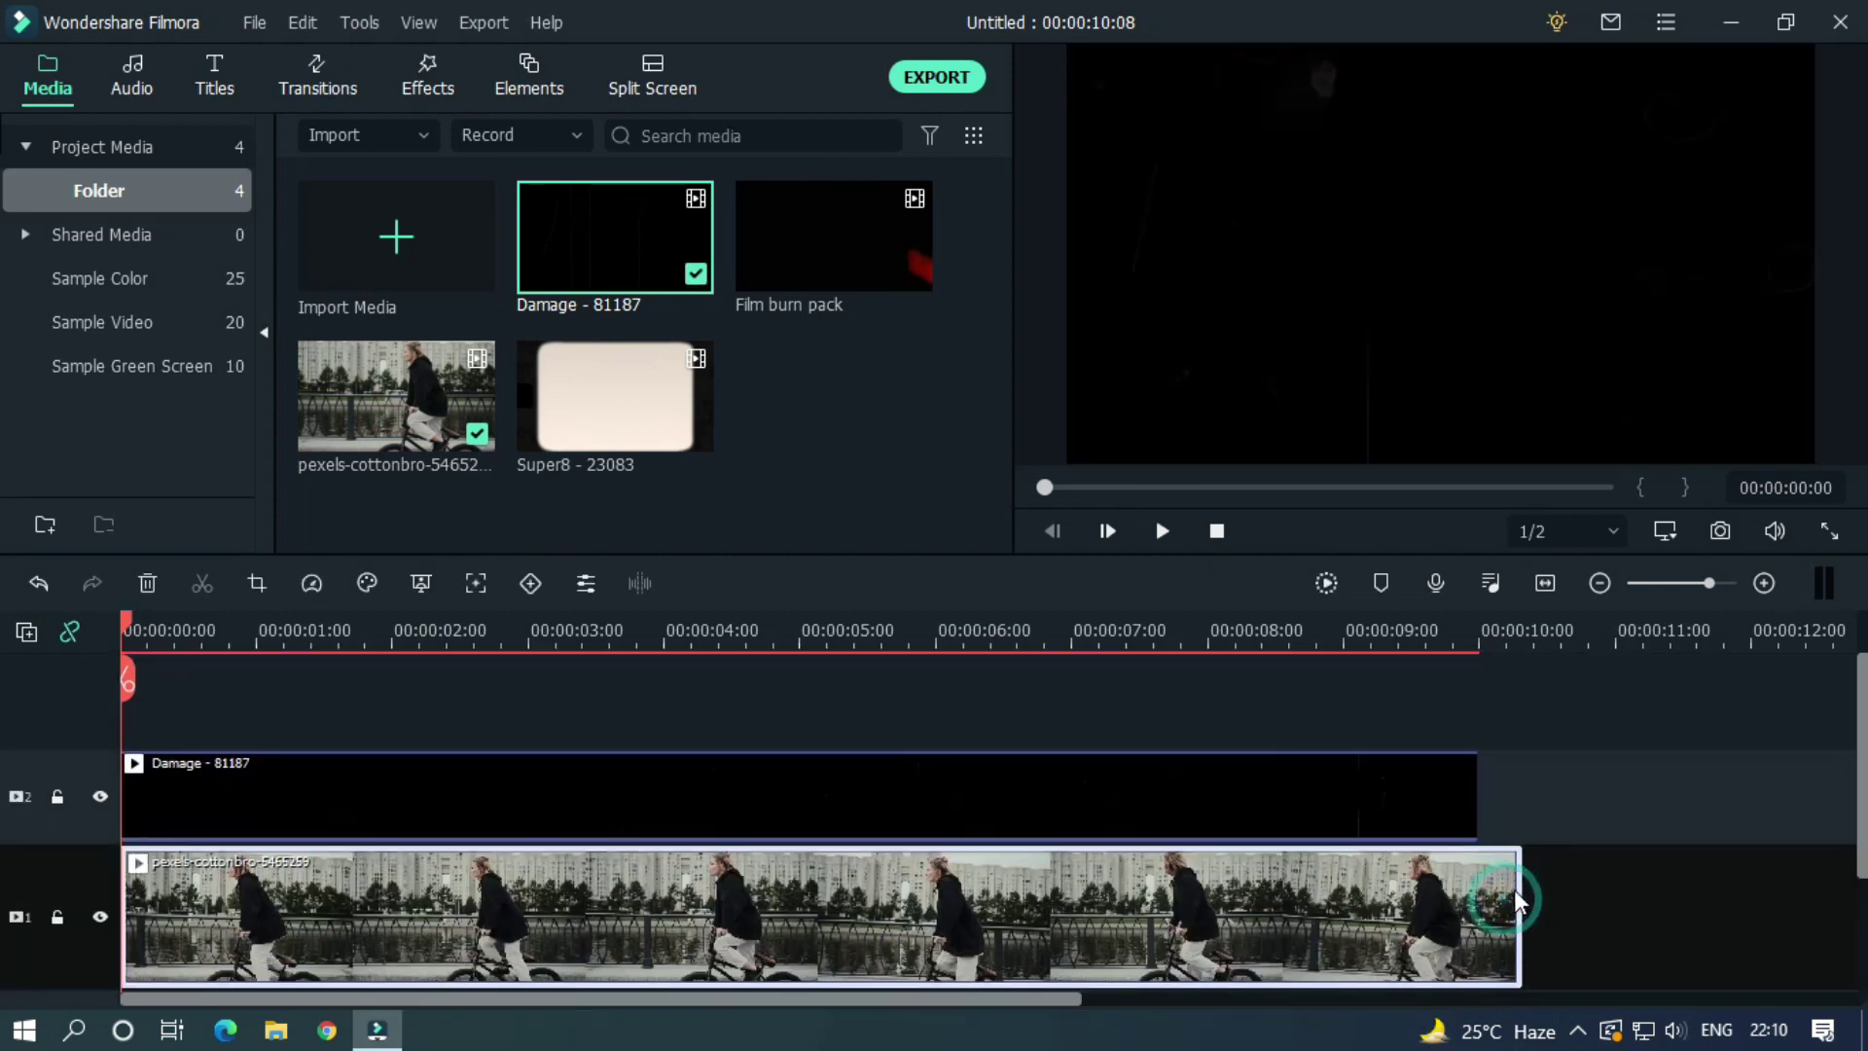
pyautogui.moveTo(1511, 905); pyautogui.dragTo(1477, 895)
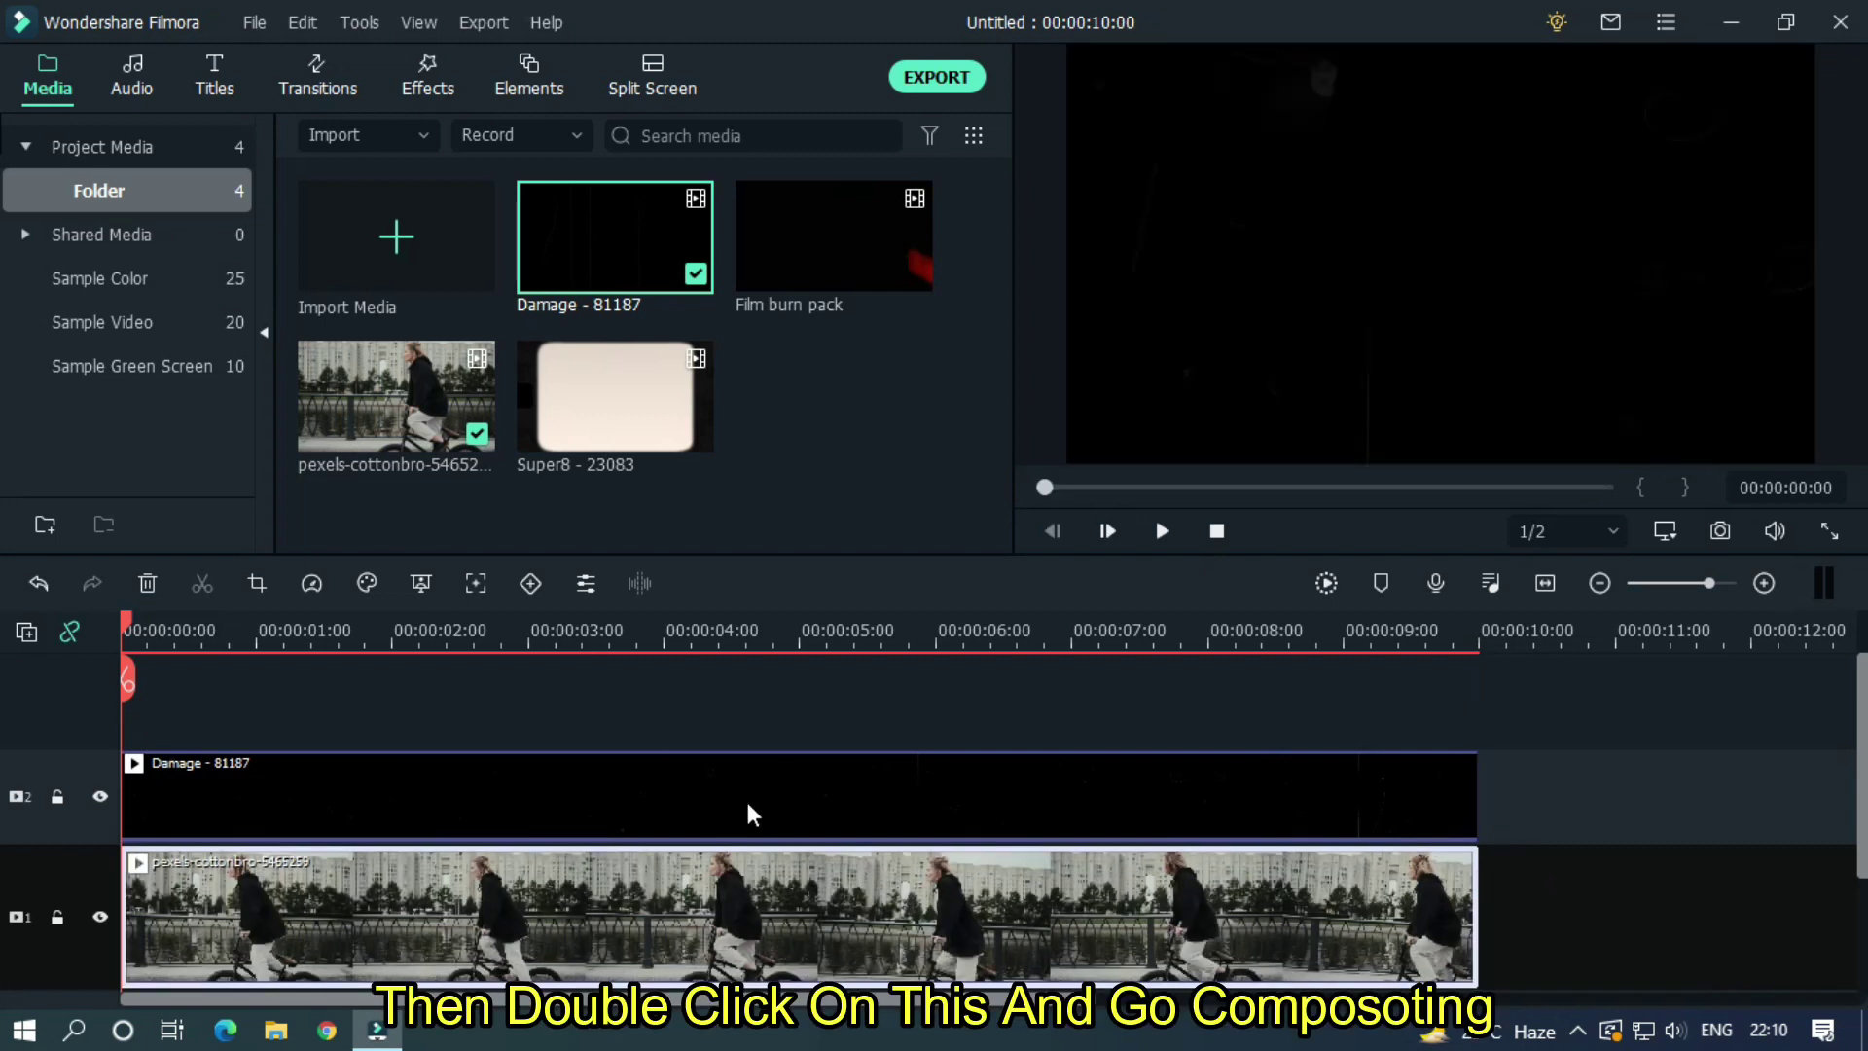
# Set the Damage - 81187 overlay's blending mode to Screen
pyautogui.doubleClick(341, 822)
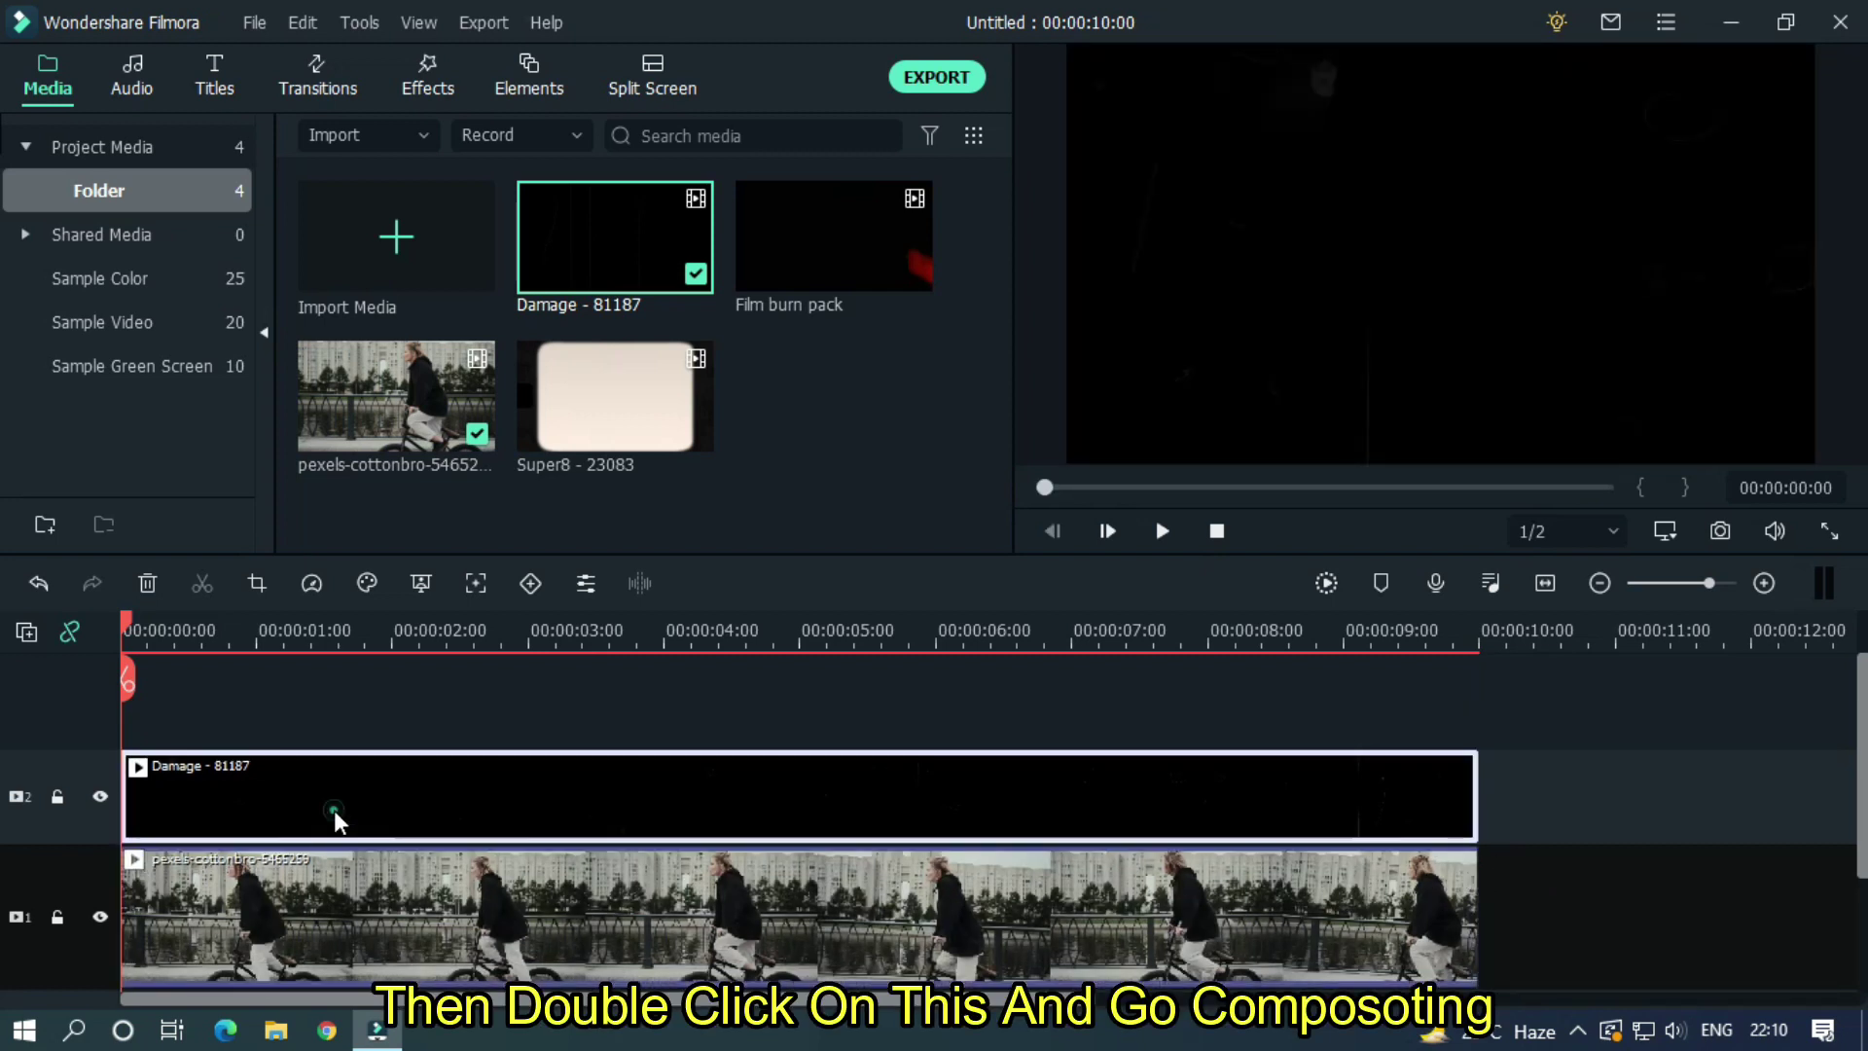
pyautogui.click(40, 190)
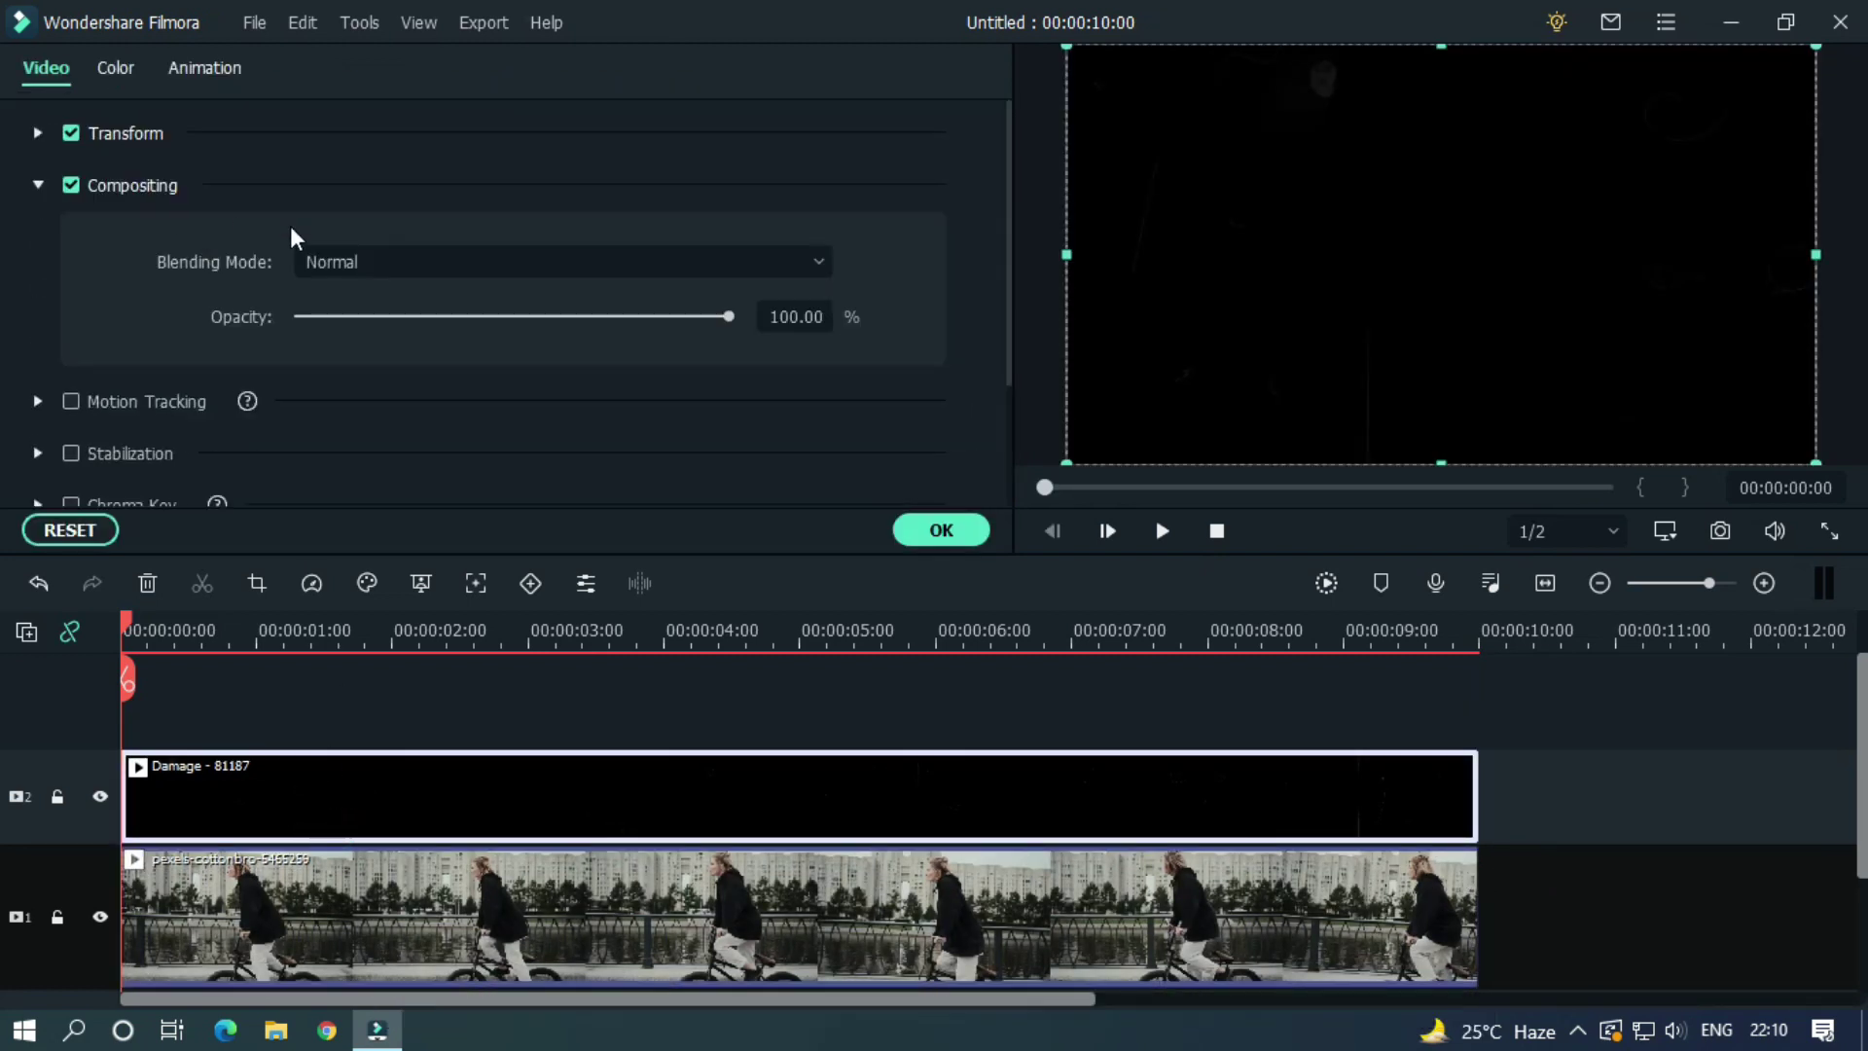
pyautogui.click(463, 271)
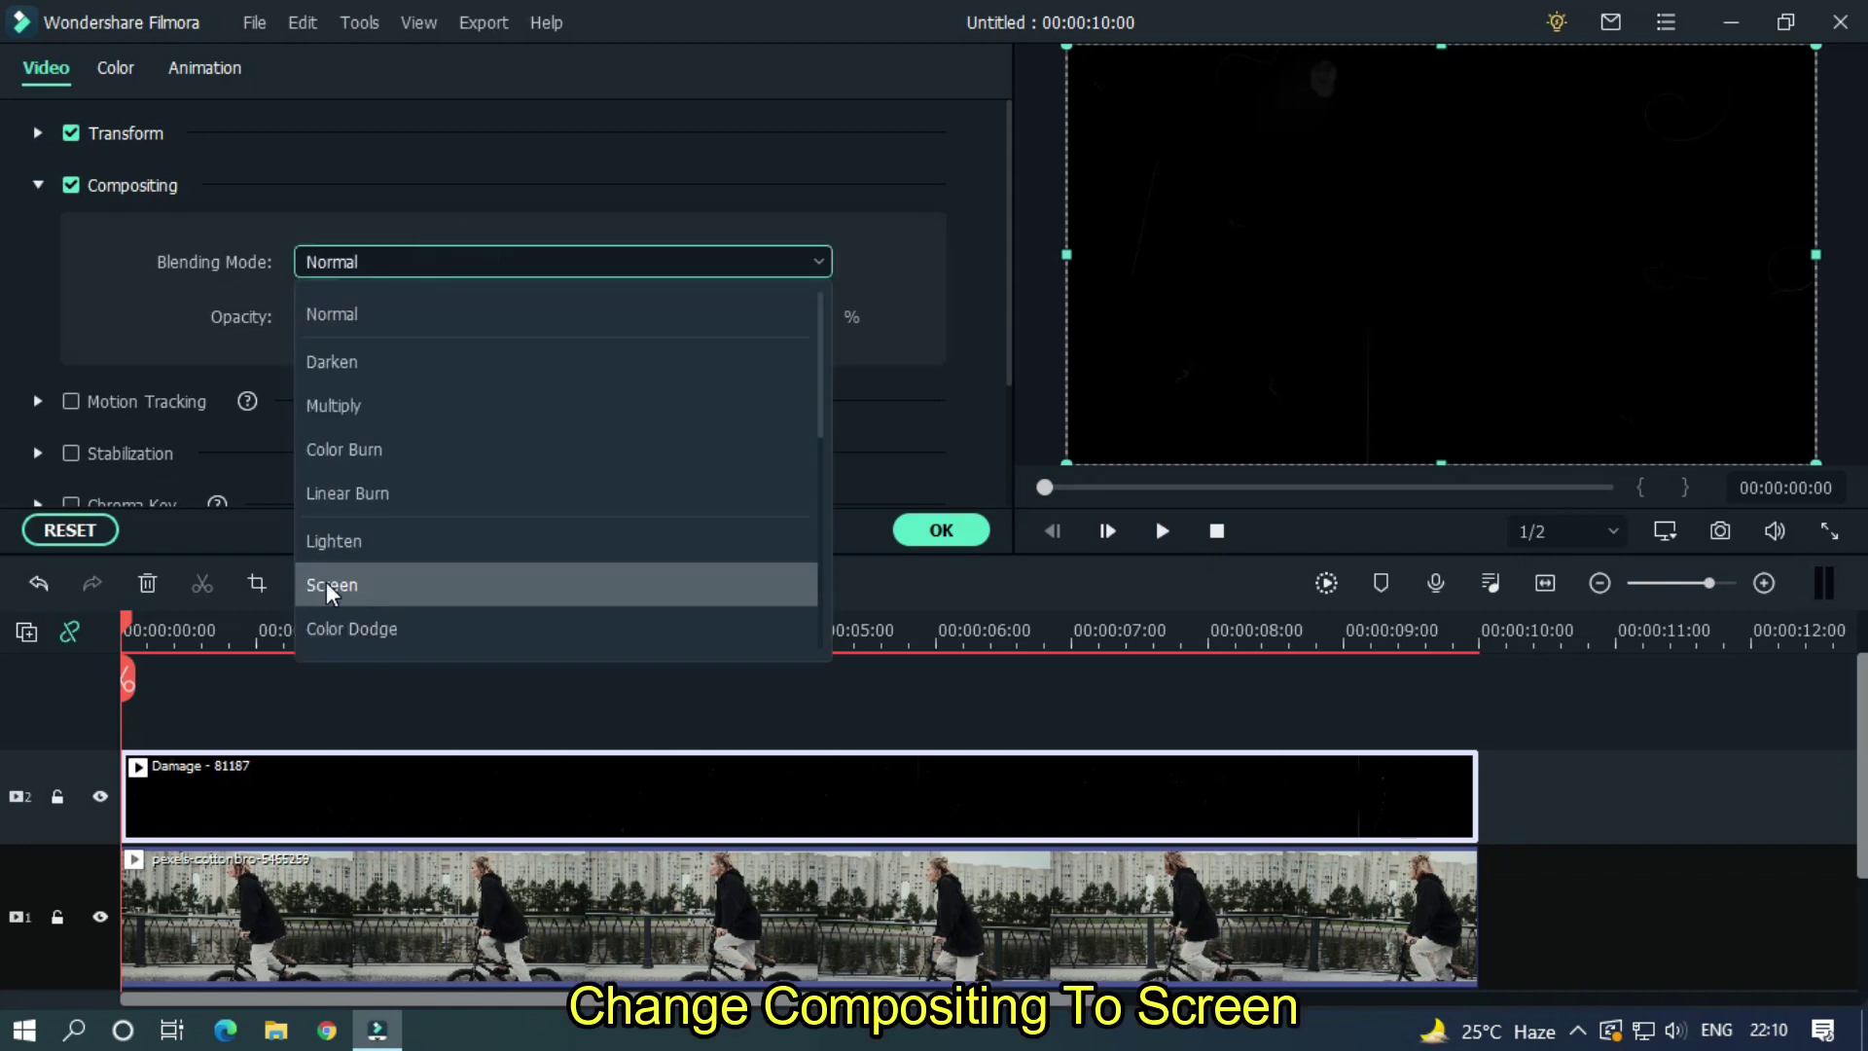
pyautogui.click(396, 584)
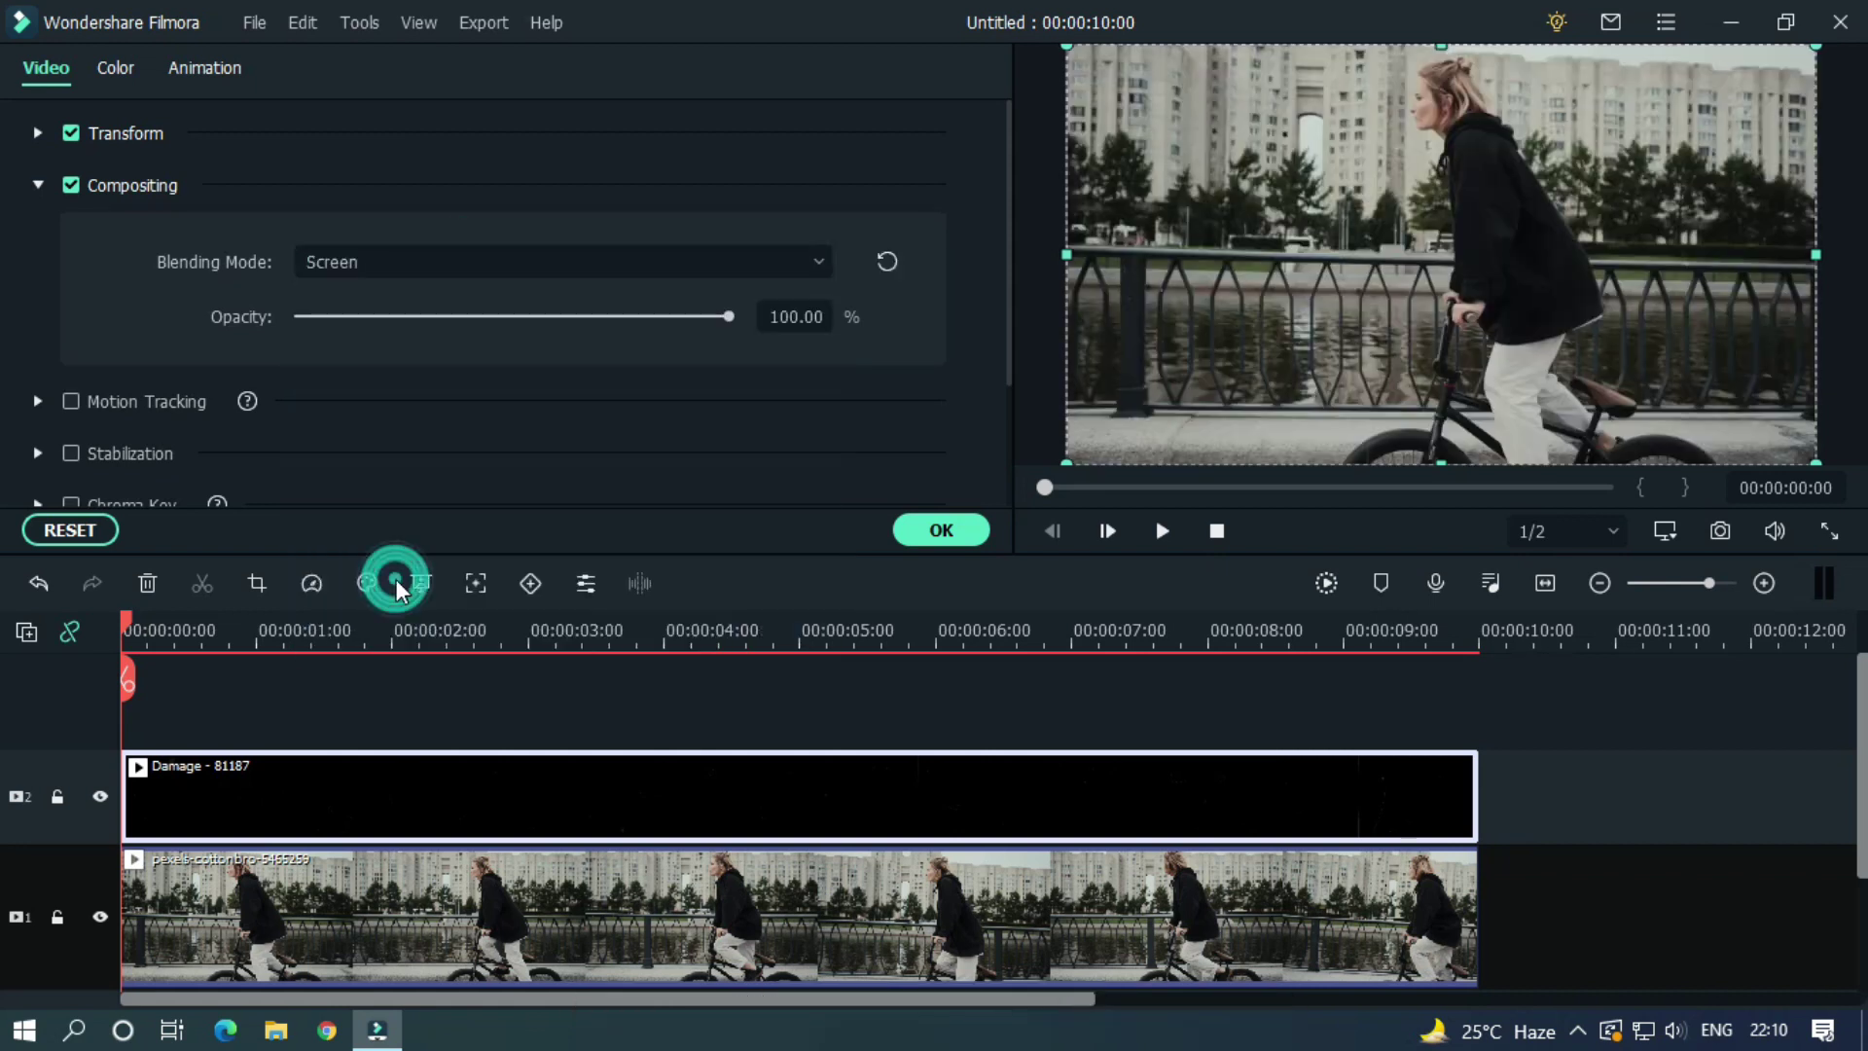
pyautogui.click(936, 533)
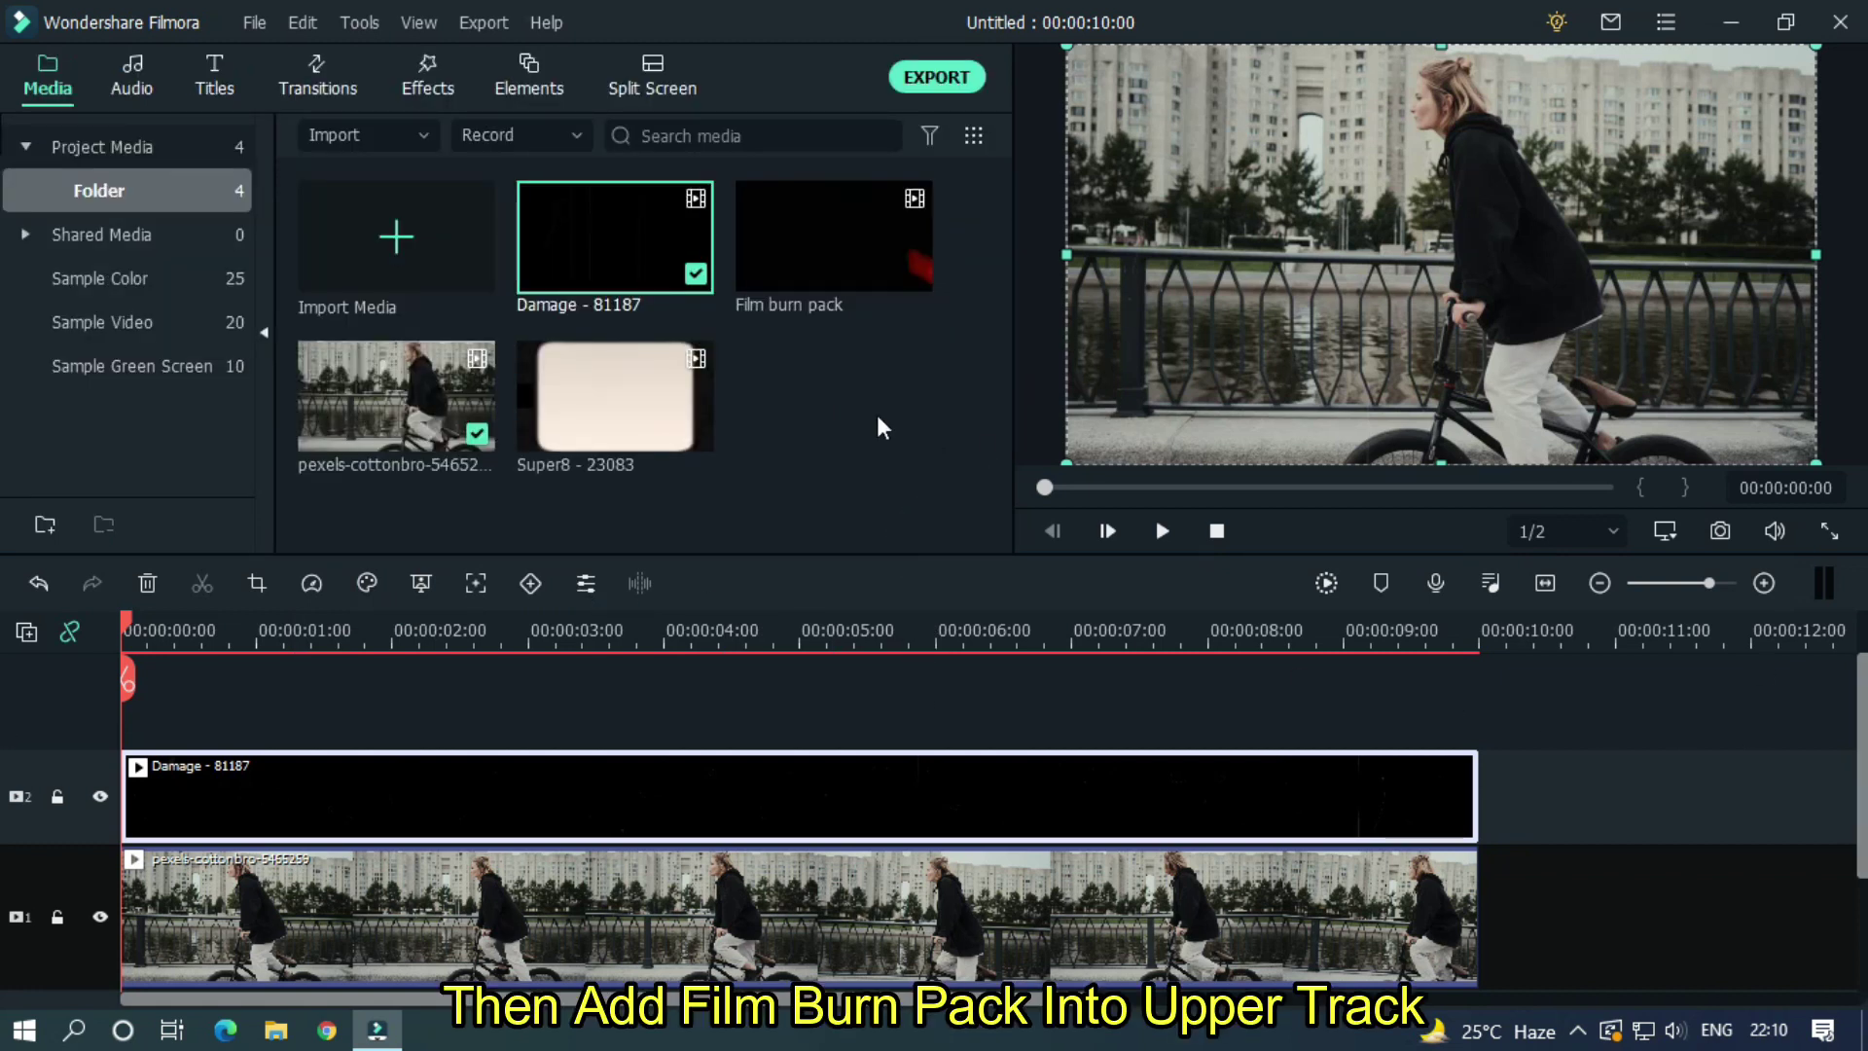
# Place Film burn pack at the start of the track above the Damage overlay and split it at about 1.4 and 1.7 seconds
pyautogui.moveTo(833, 297)
pyautogui.moveTo(845, 240); pyautogui.dragTo(176, 778)
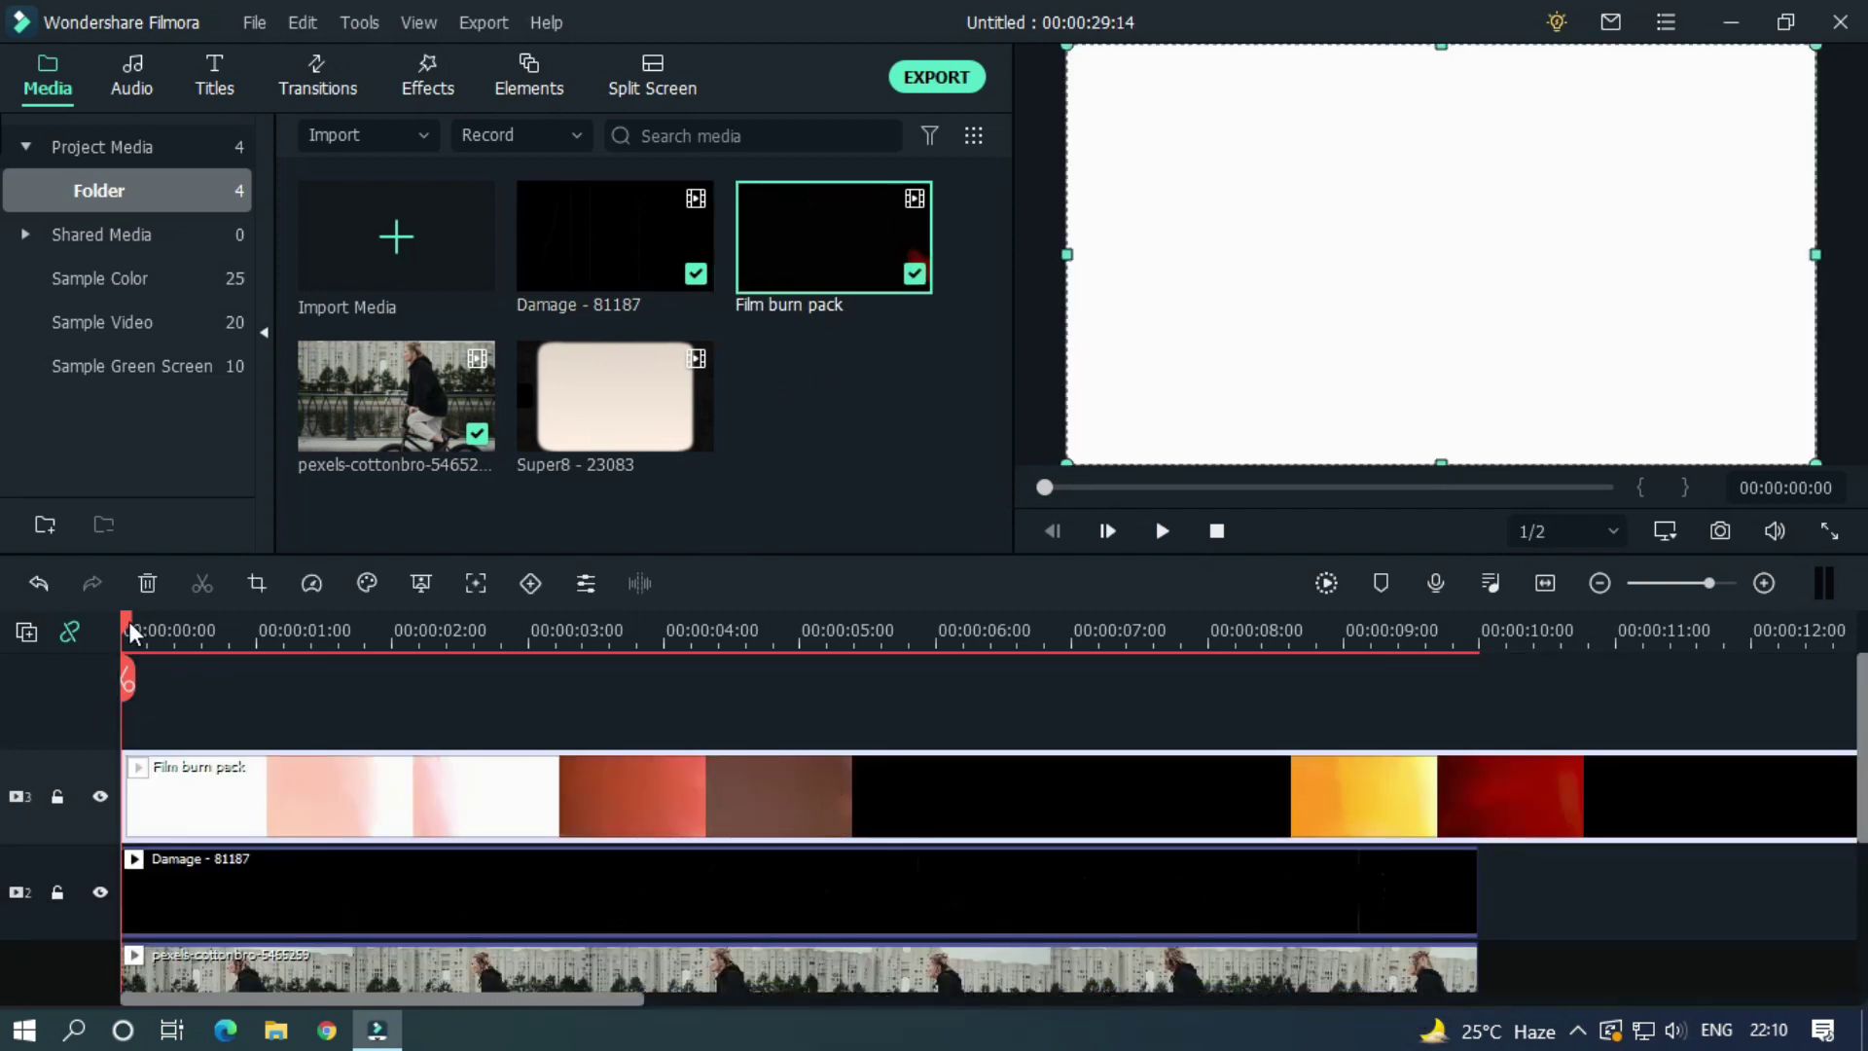
pyautogui.moveTo(129, 630)
pyautogui.mouseDown()
pyautogui.moveTo(534, 654)
pyautogui.moveTo(306, 676)
pyautogui.moveTo(368, 635)
pyautogui.moveTo(352, 634)
pyautogui.mouseUp()
pyautogui.click(307, 678)
pyautogui.click(381, 634)
pyautogui.click(352, 678)
# Delete the first and last pieces of Film burn pack, keeping only the short yellow middle piece
pyautogui.doubleClick(238, 824)
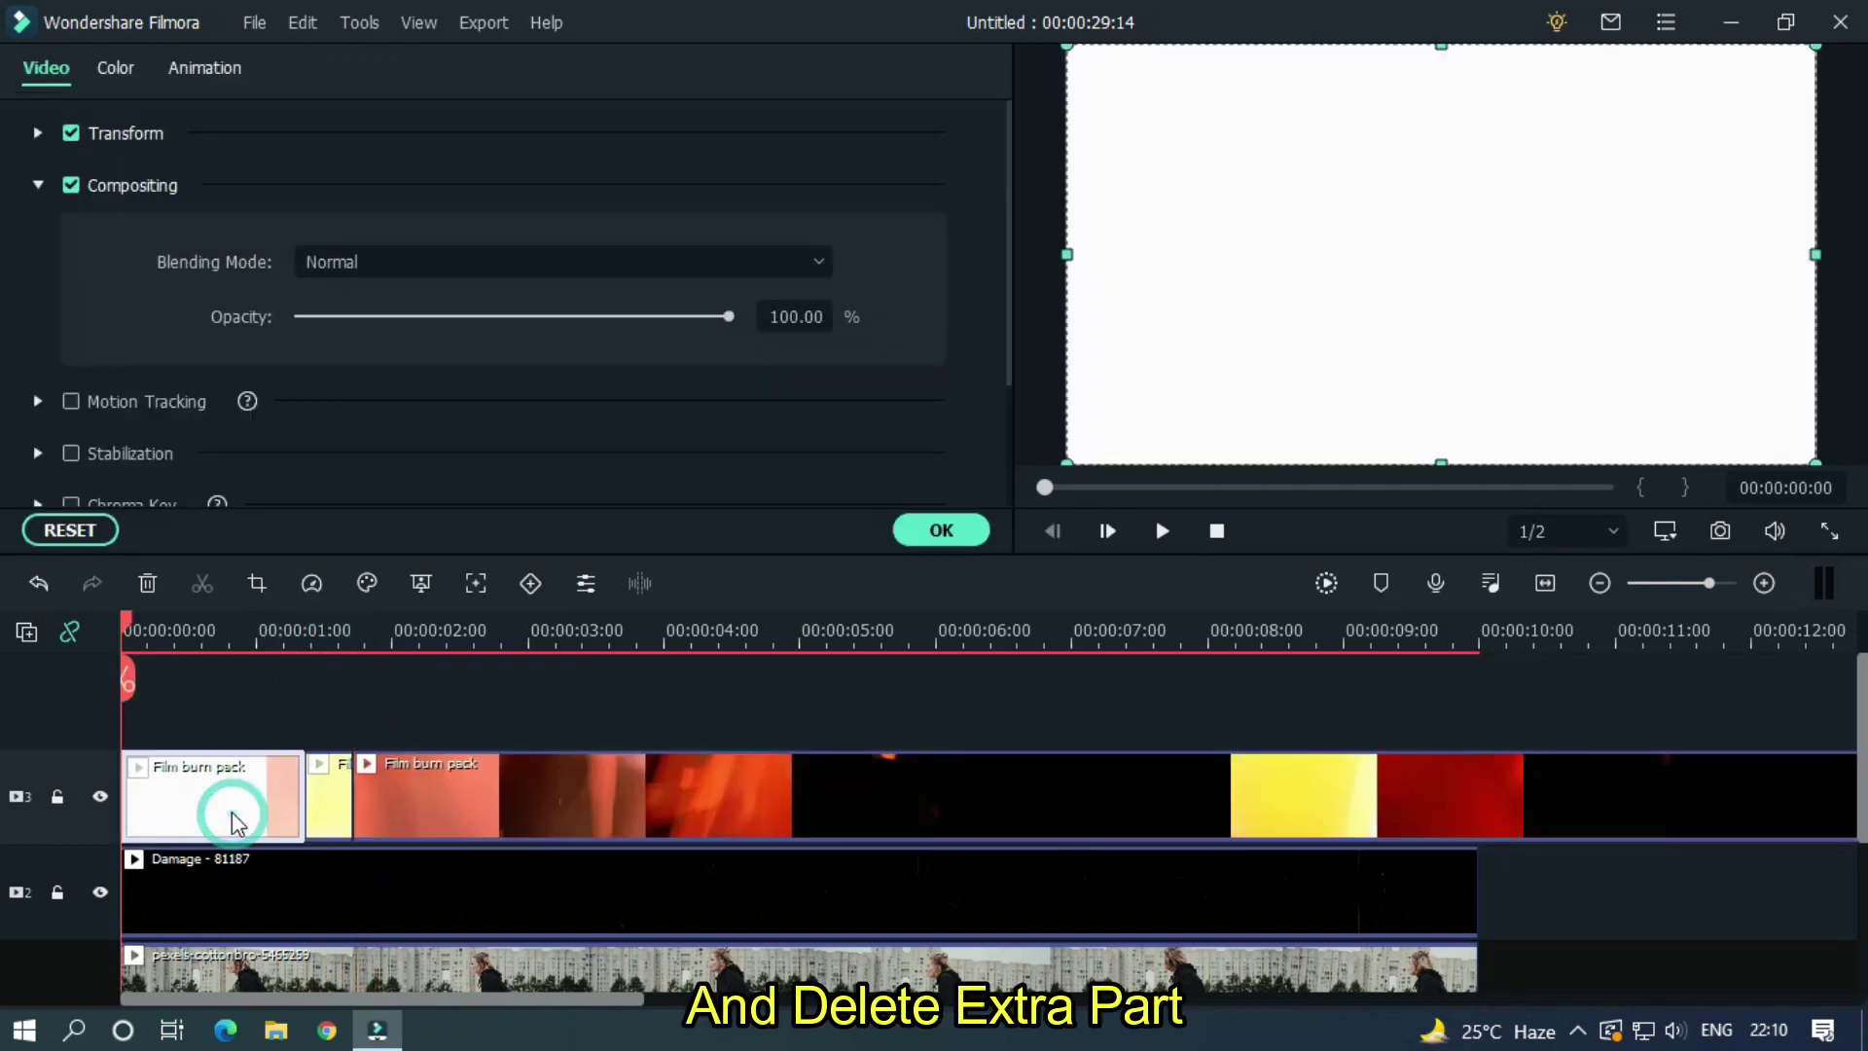
pyautogui.press('Delete')
pyautogui.click(493, 788)
pyautogui.press('Delete')
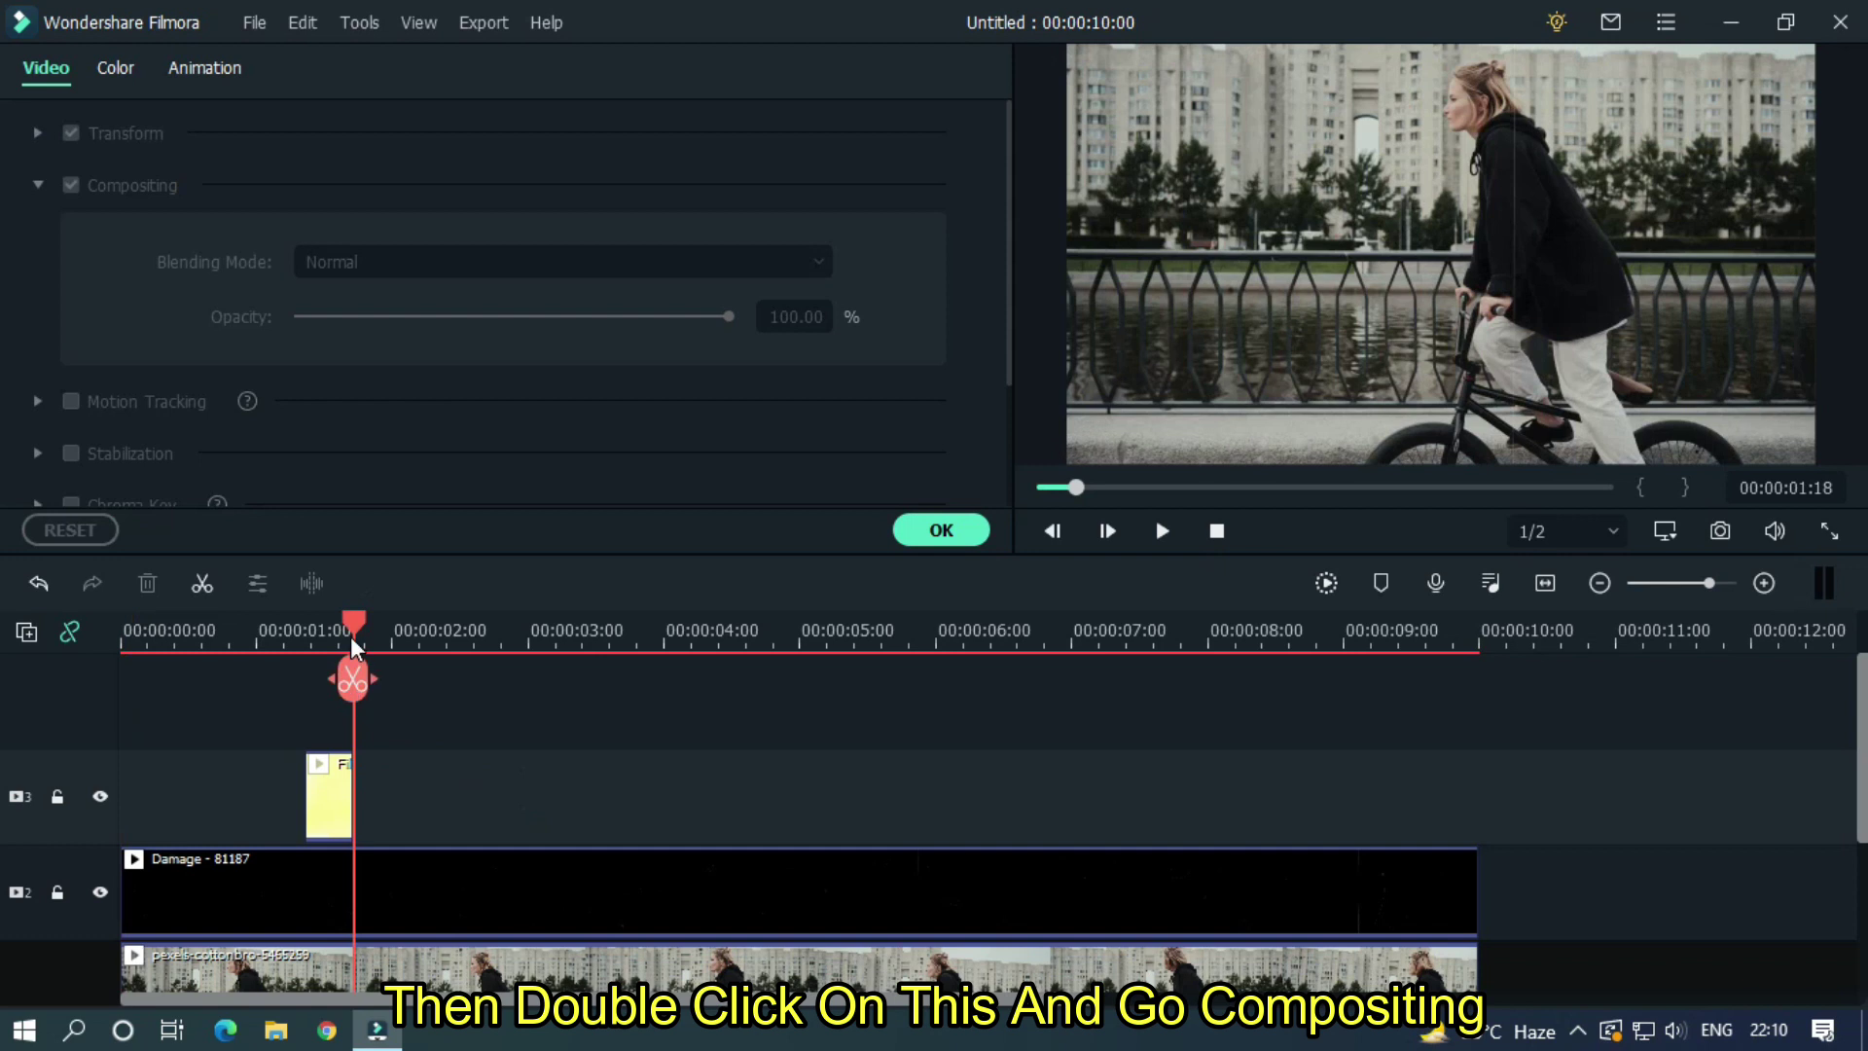
# Set the remaining film burn piece's blending mode to Screen
pyautogui.click(328, 634)
pyautogui.doubleClick(340, 778)
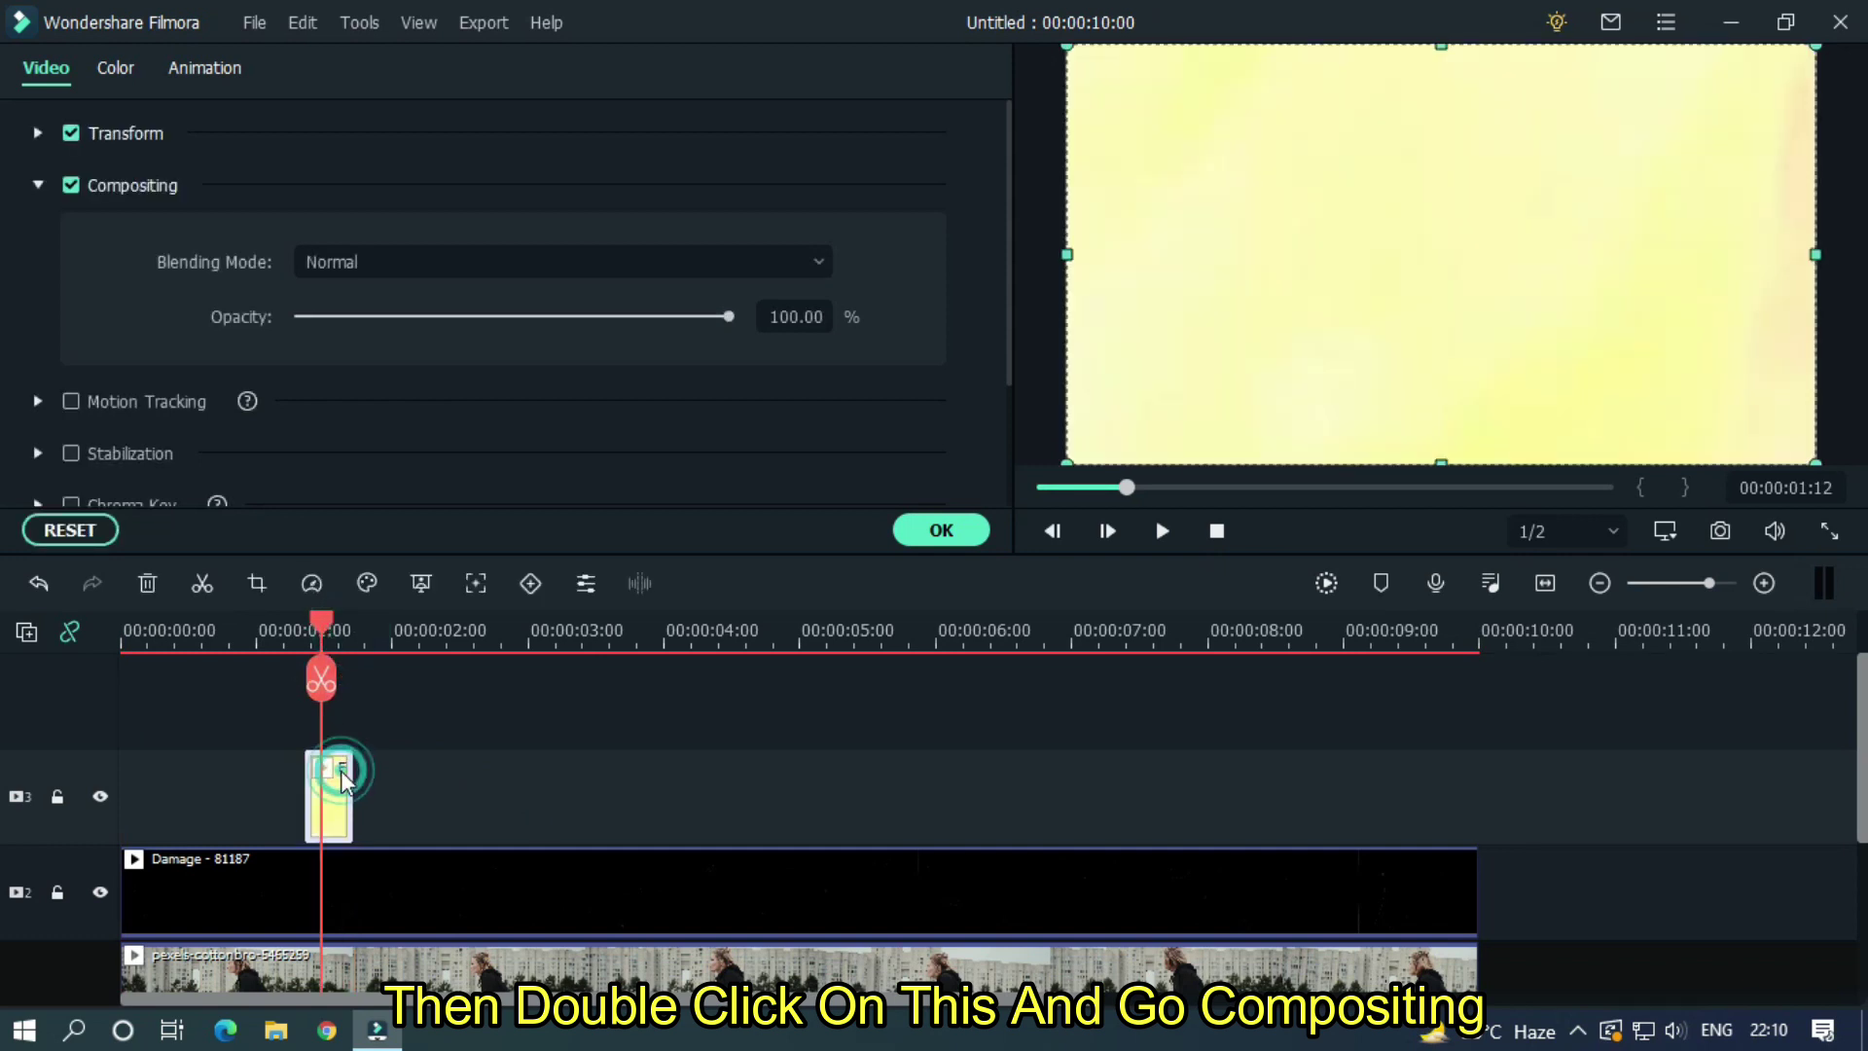
pyautogui.click(370, 263)
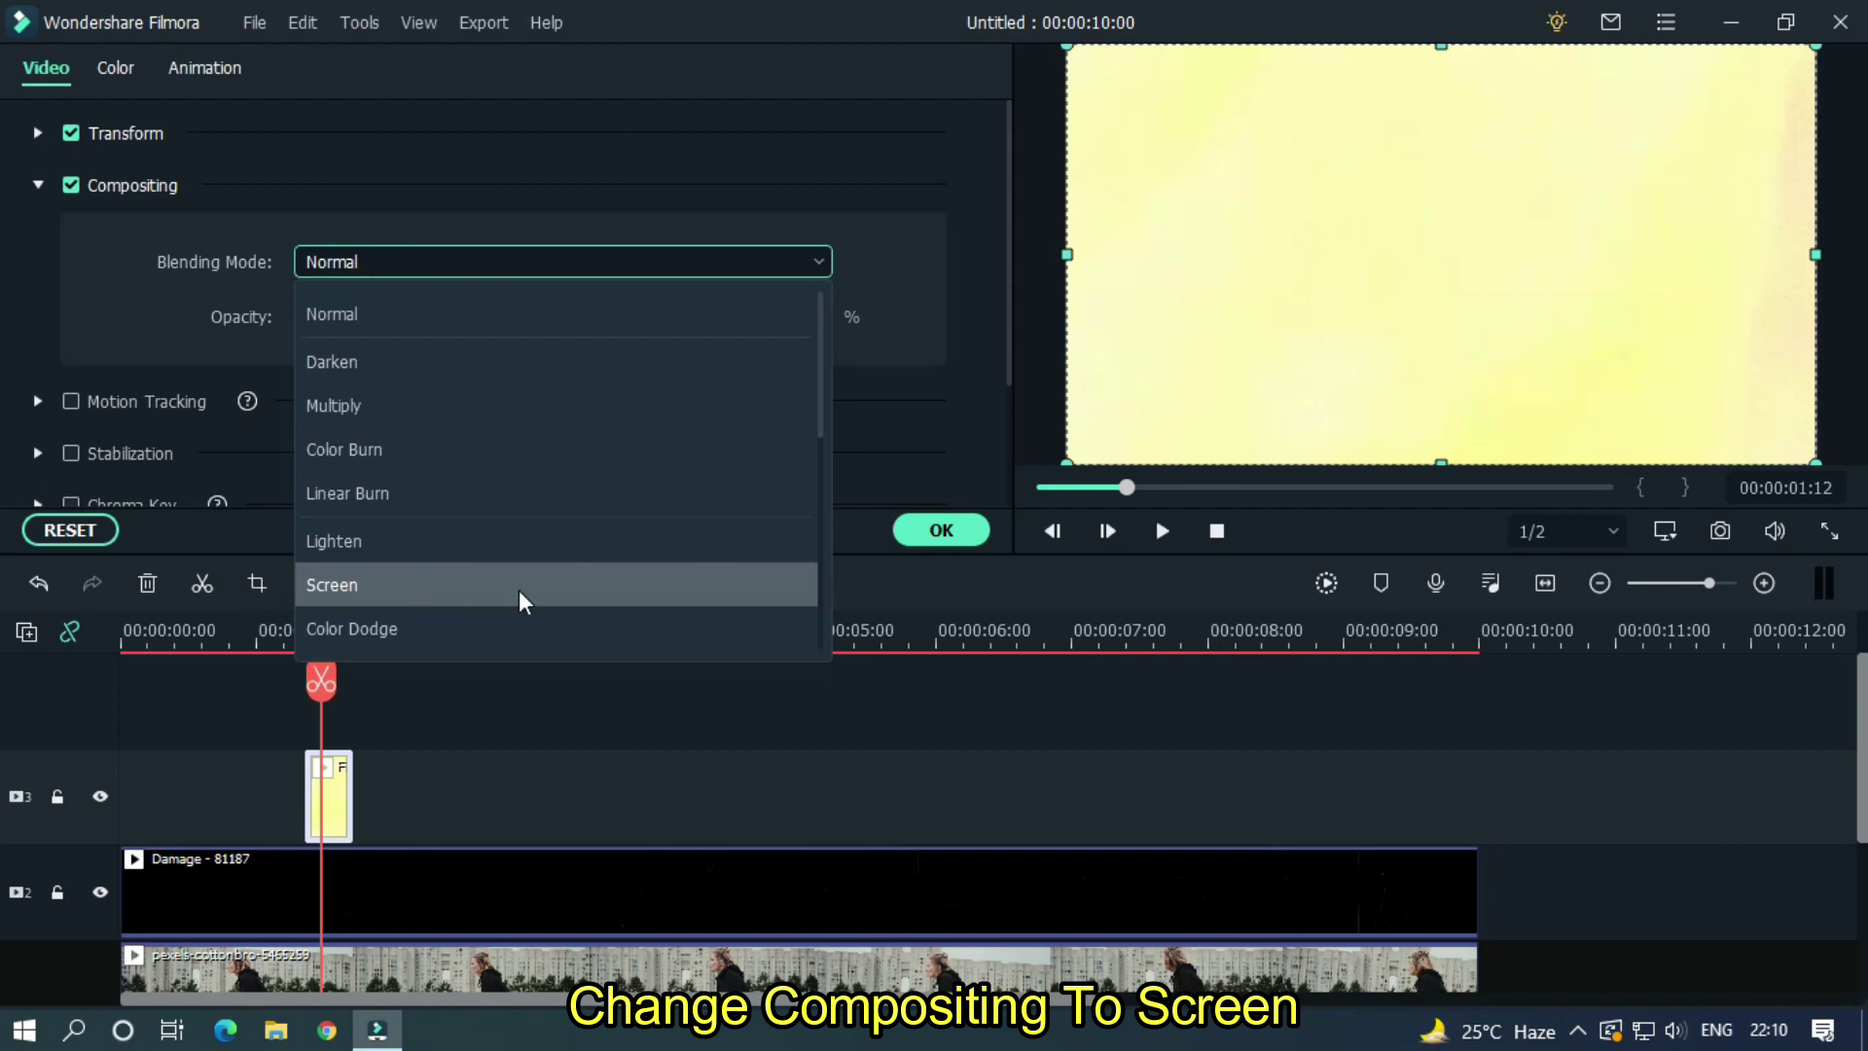
pyautogui.click(396, 589)
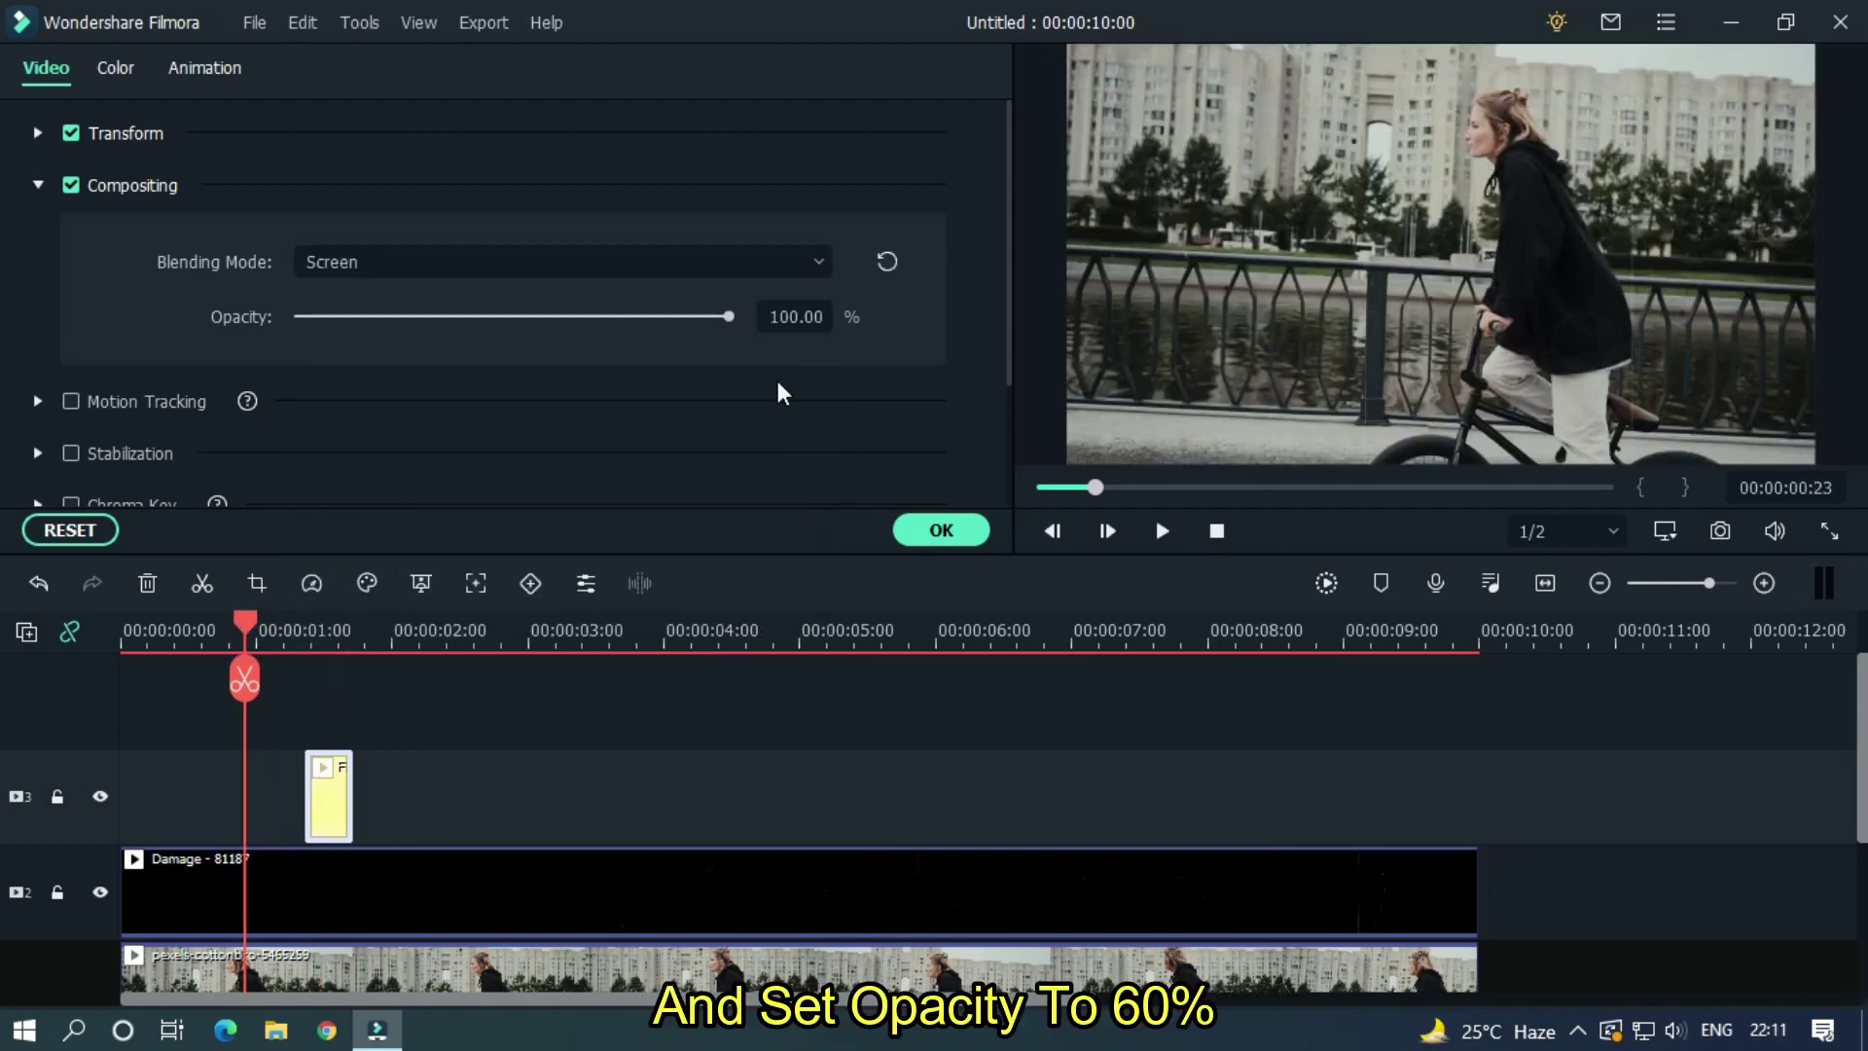
# Set the film burn piece's opacity to 60% with the playhead over it, and accept the compositing settings
pyautogui.click(238, 622)
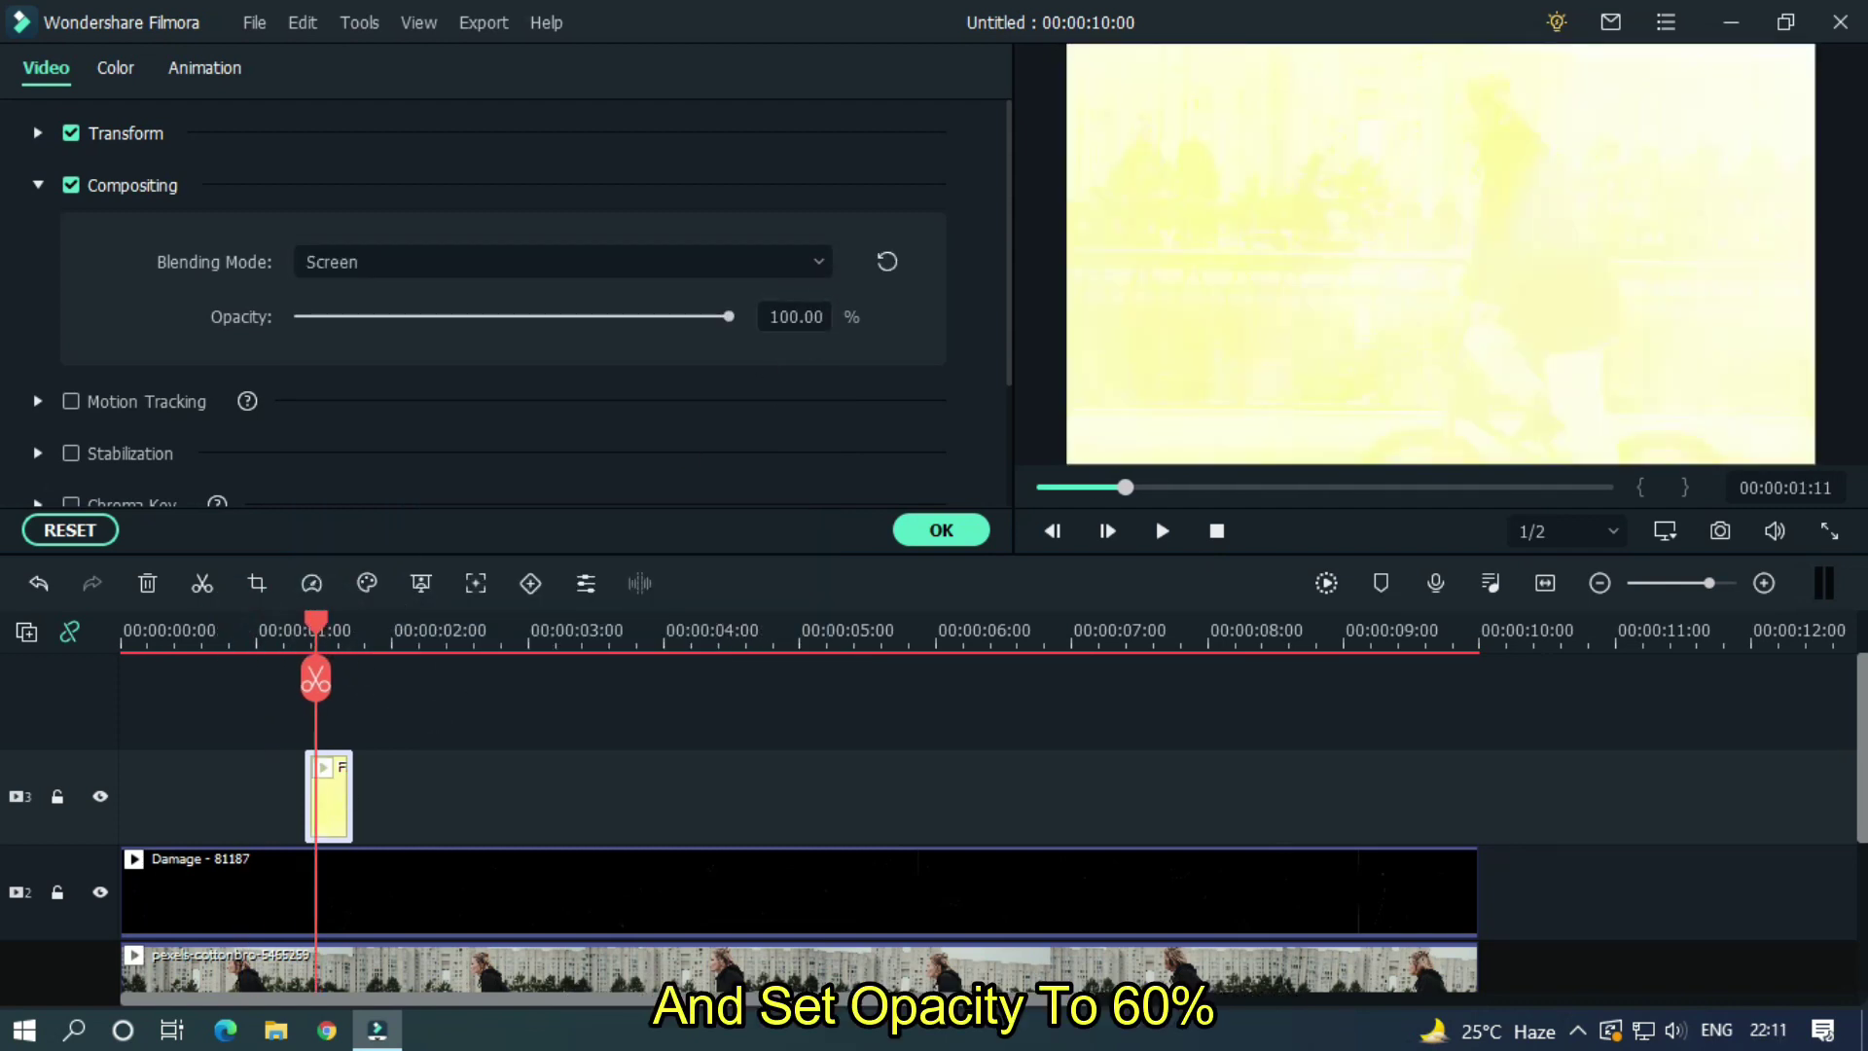
pyautogui.click(807, 319)
pyautogui.write('80')
pyautogui.press('Return')
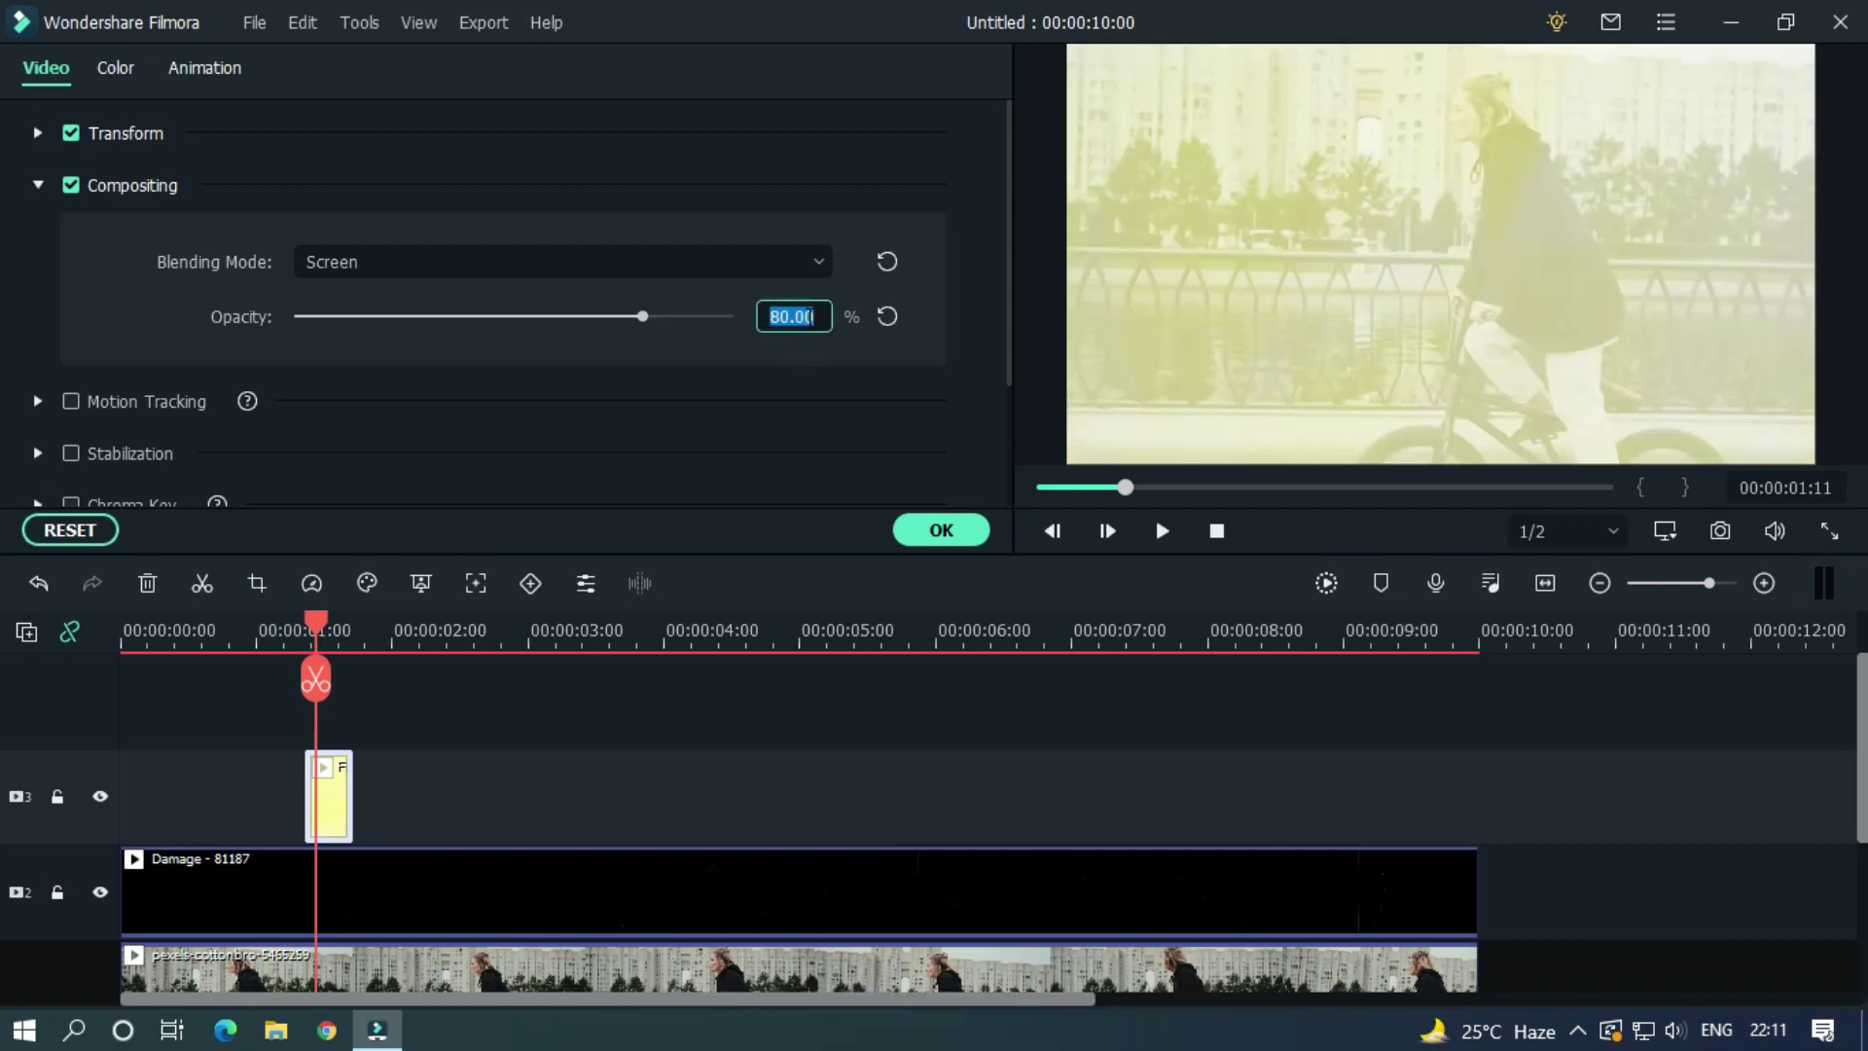
pyautogui.press('Return')
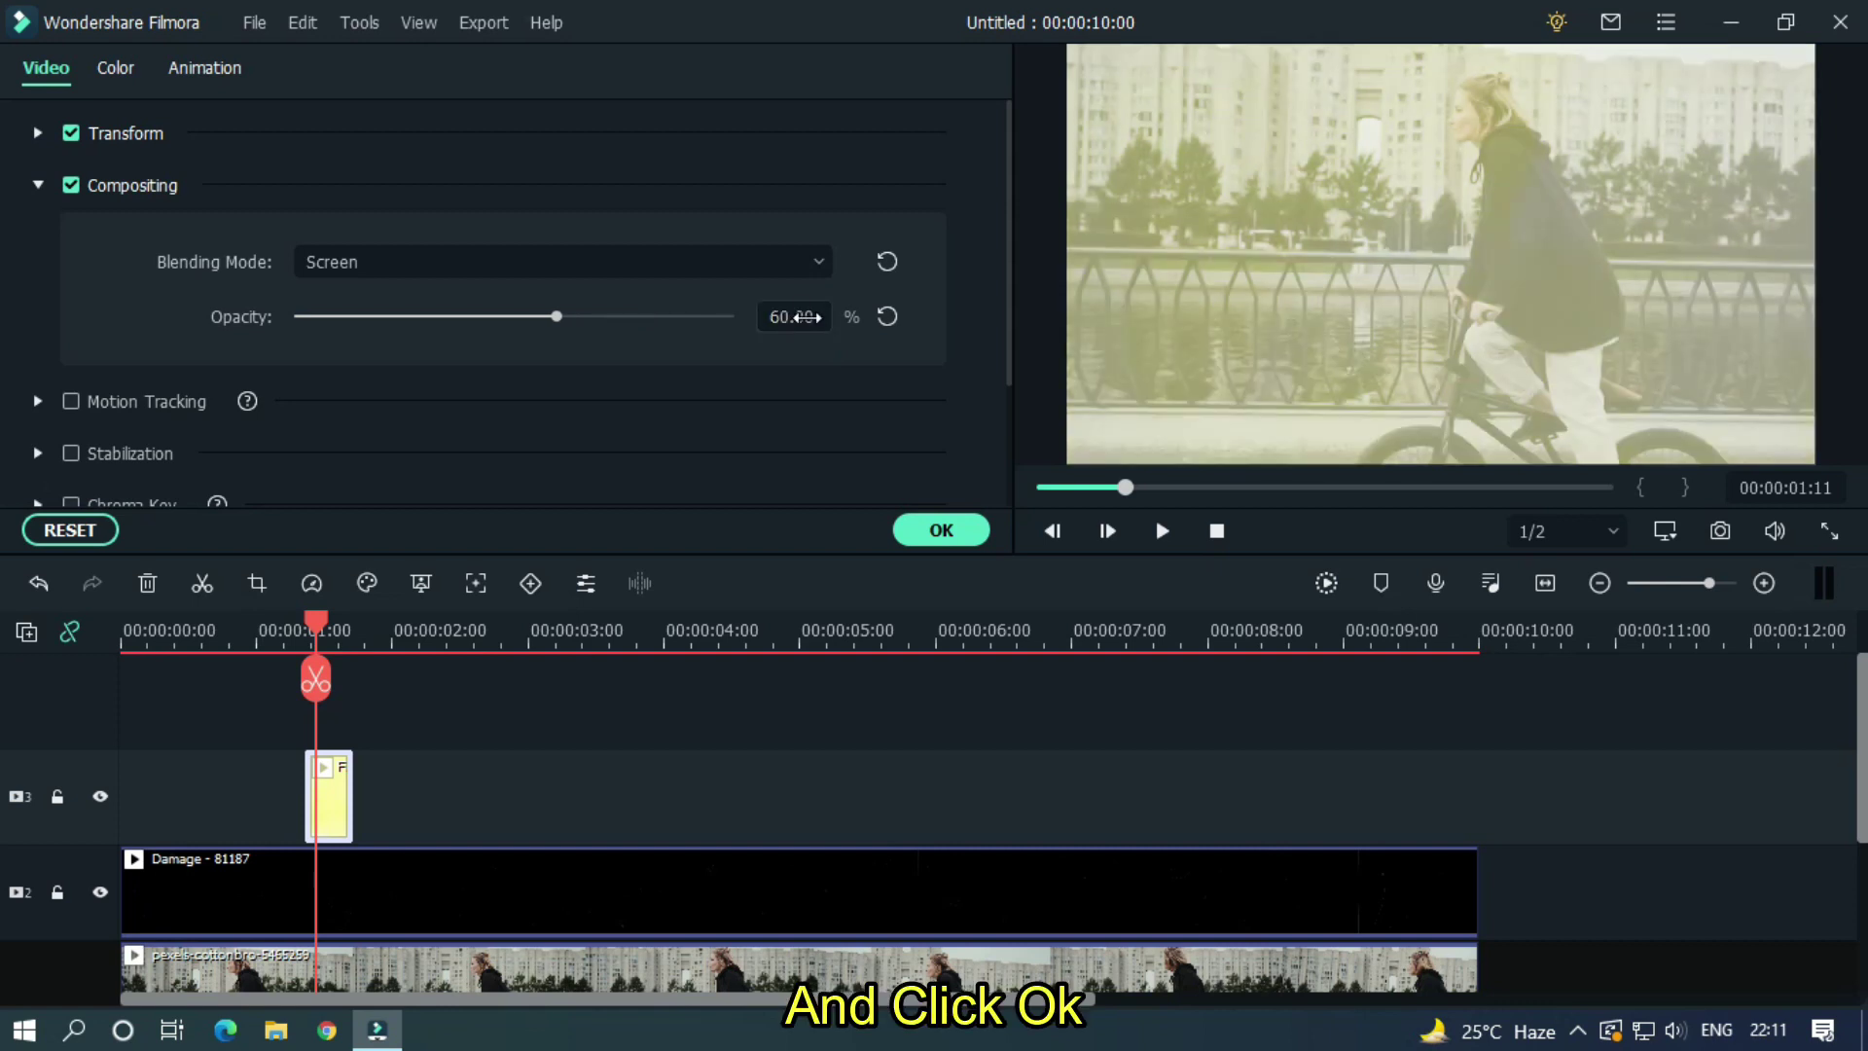
pyautogui.click(973, 535)
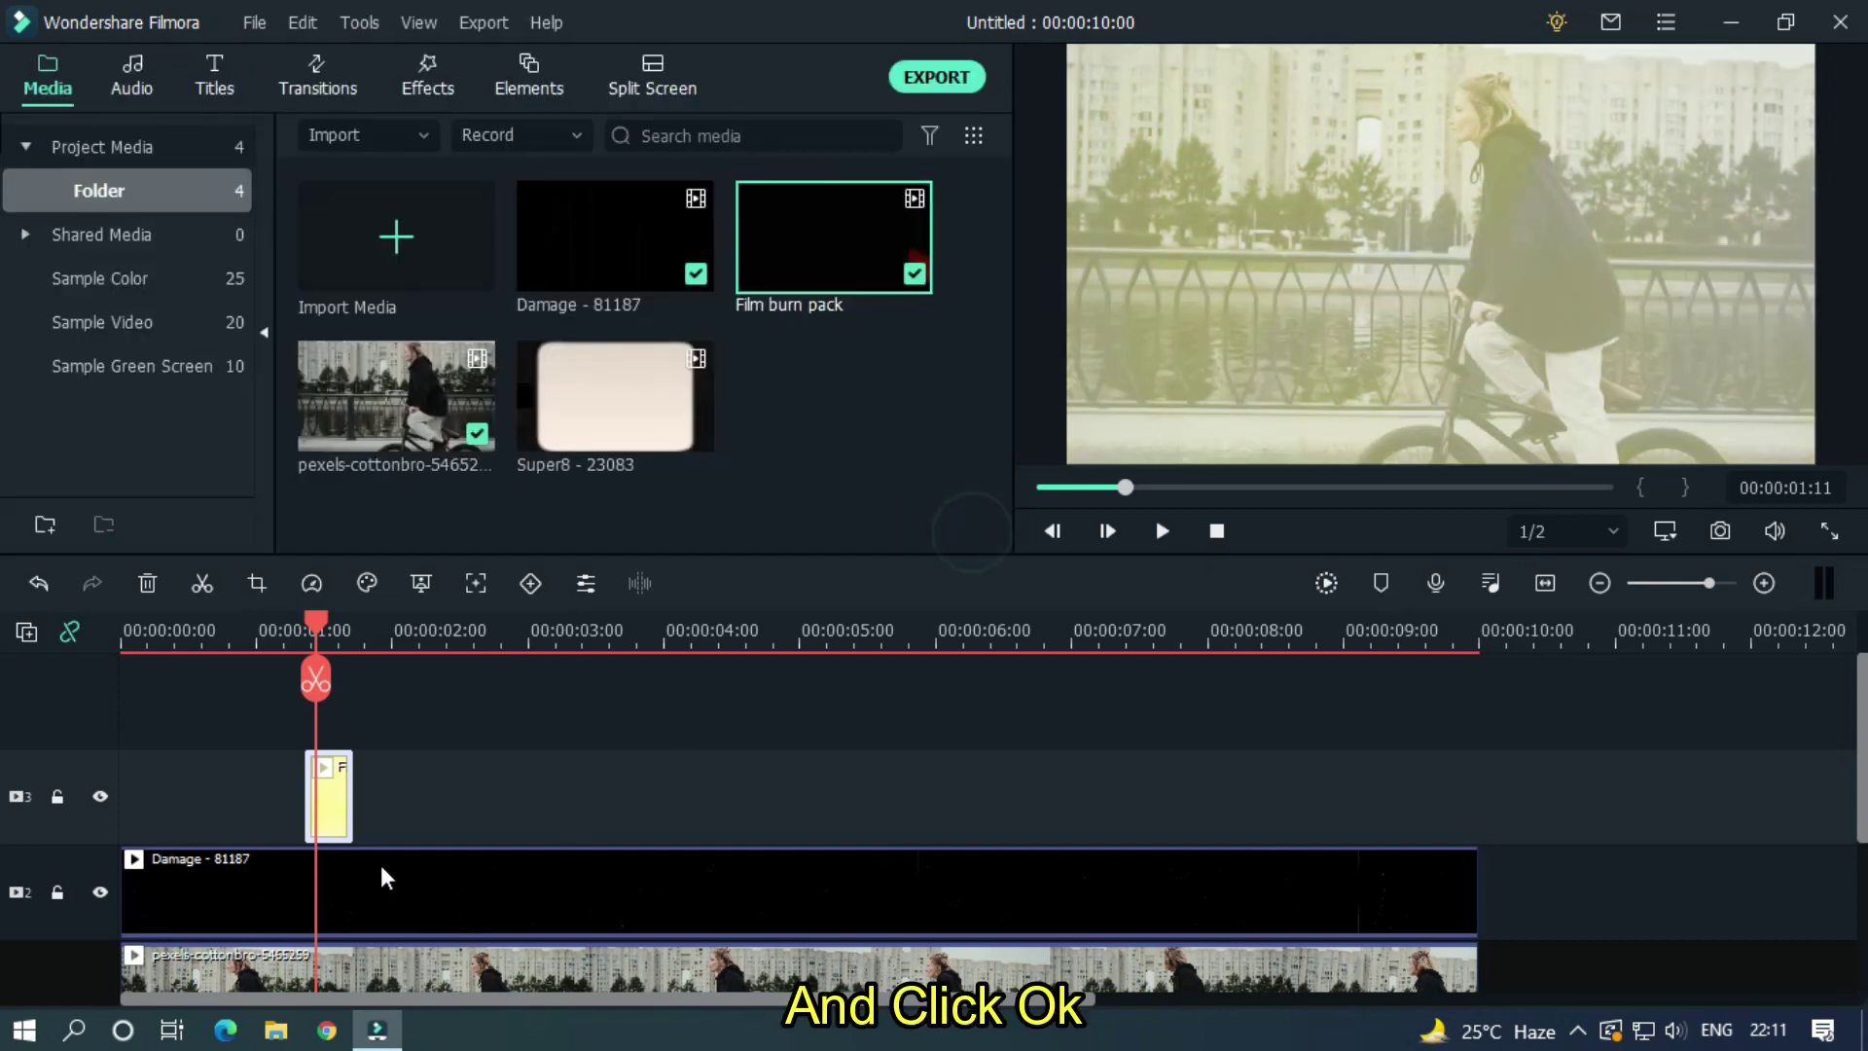
# Move the film burn piece to start at 00:00:01:07 and paste copies on its track at about 3.5, 6 and 8.3 seconds
pyautogui.moveTo(316, 628); pyautogui.dragTo(305, 638)
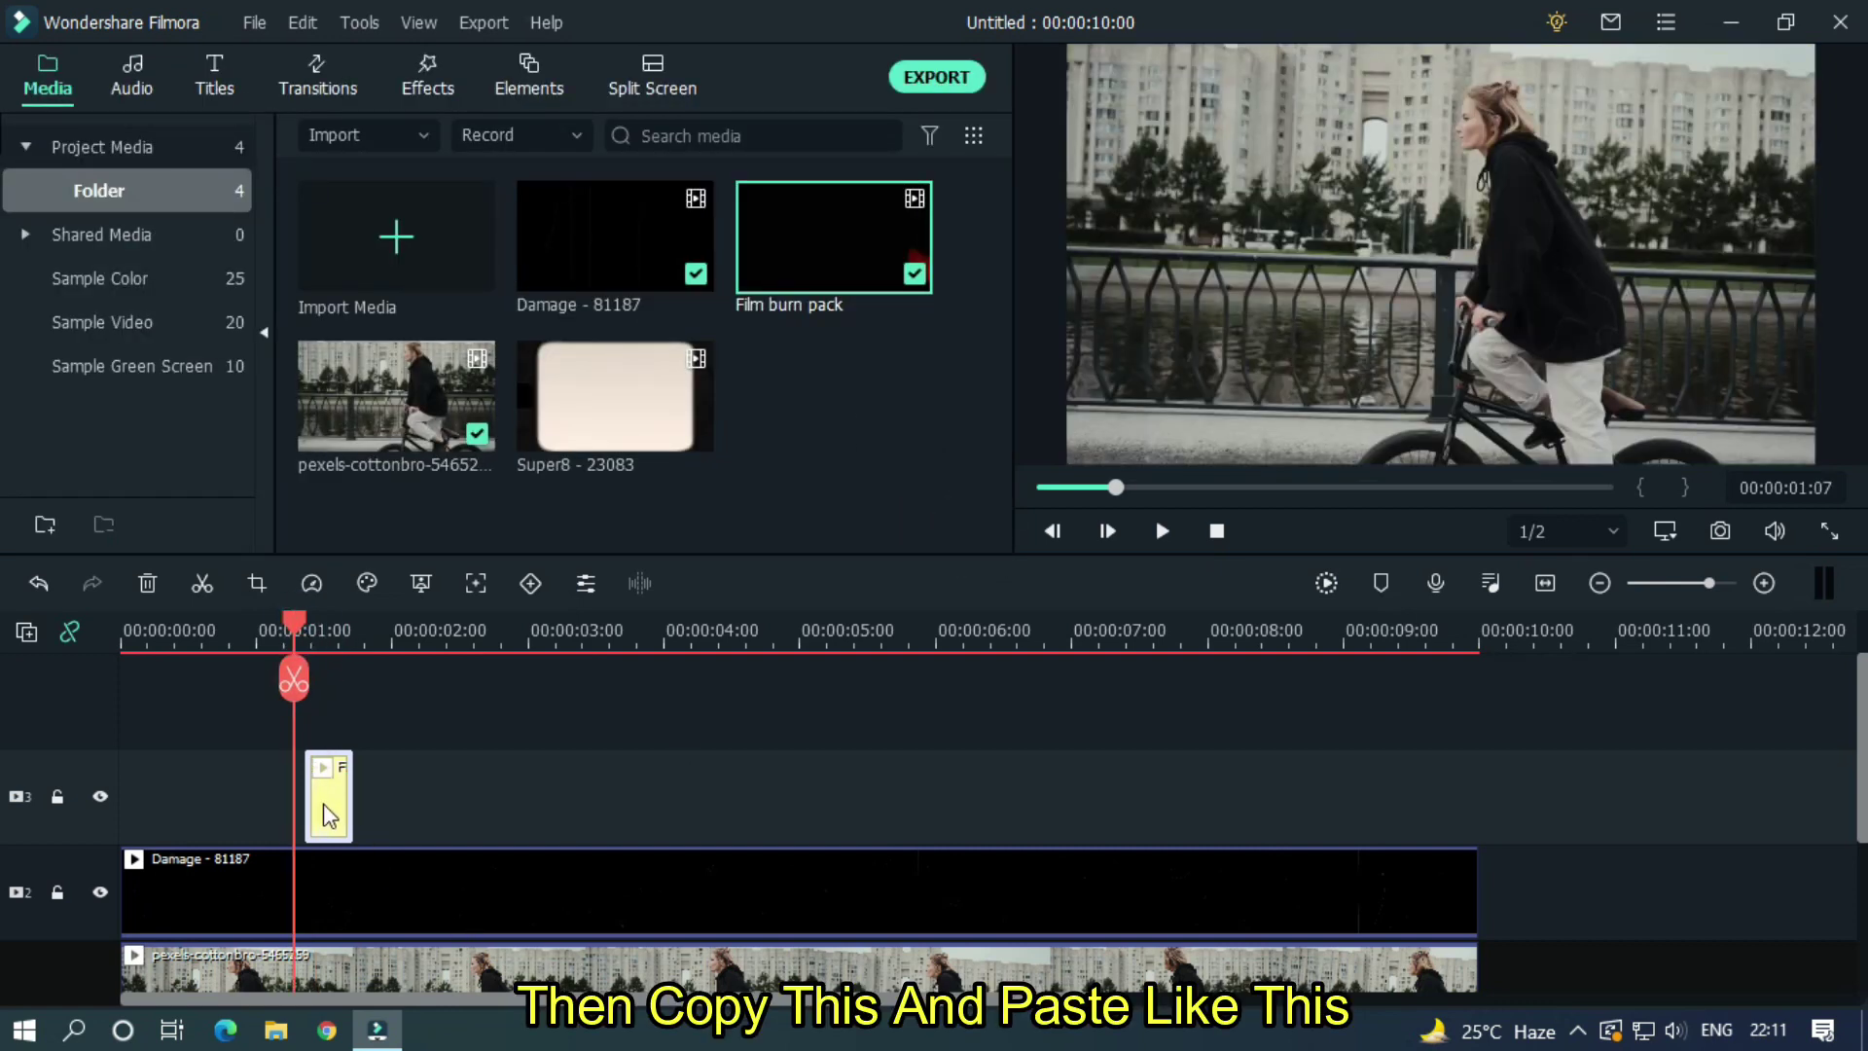
pyautogui.moveTo(326, 805); pyautogui.dragTo(323, 790)
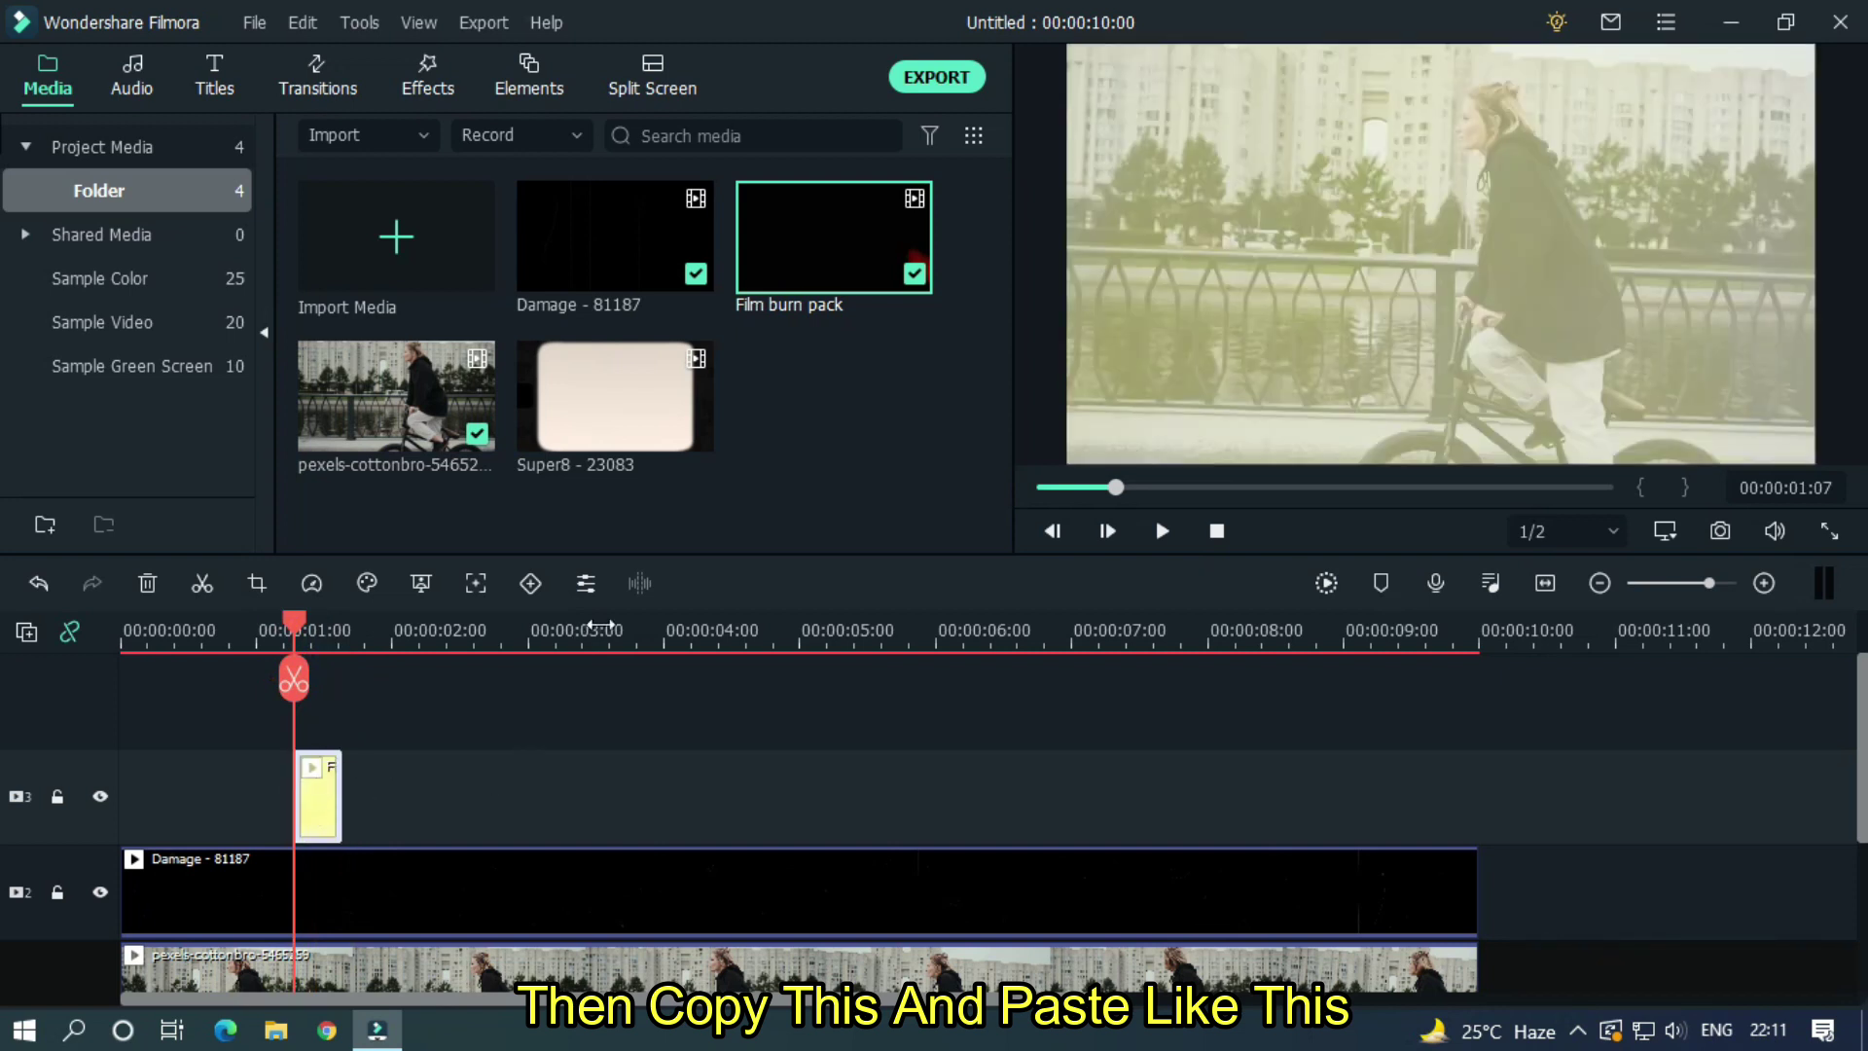
pyautogui.click(605, 627)
pyautogui.click(5, 820)
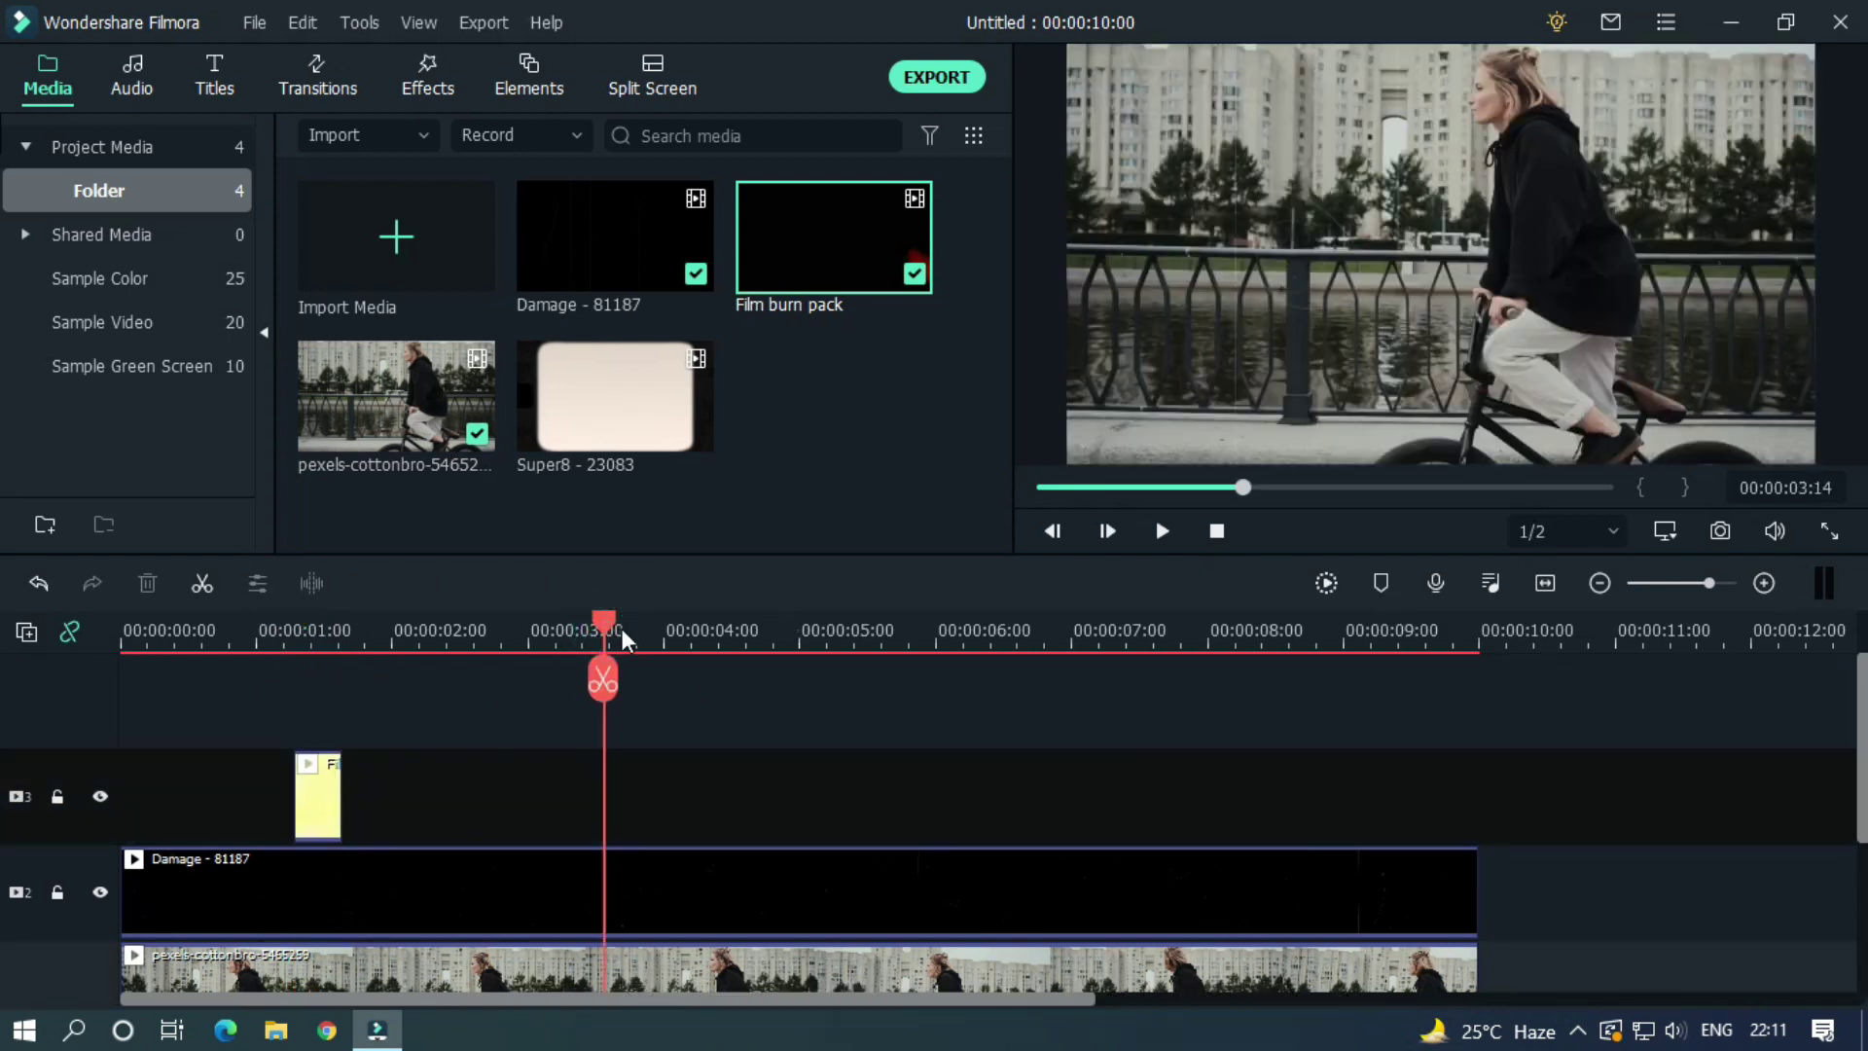
pyautogui.hotkey('ctrl', 'v')
pyautogui.click(939, 625)
pyautogui.hotkey('ctrl', 'v')
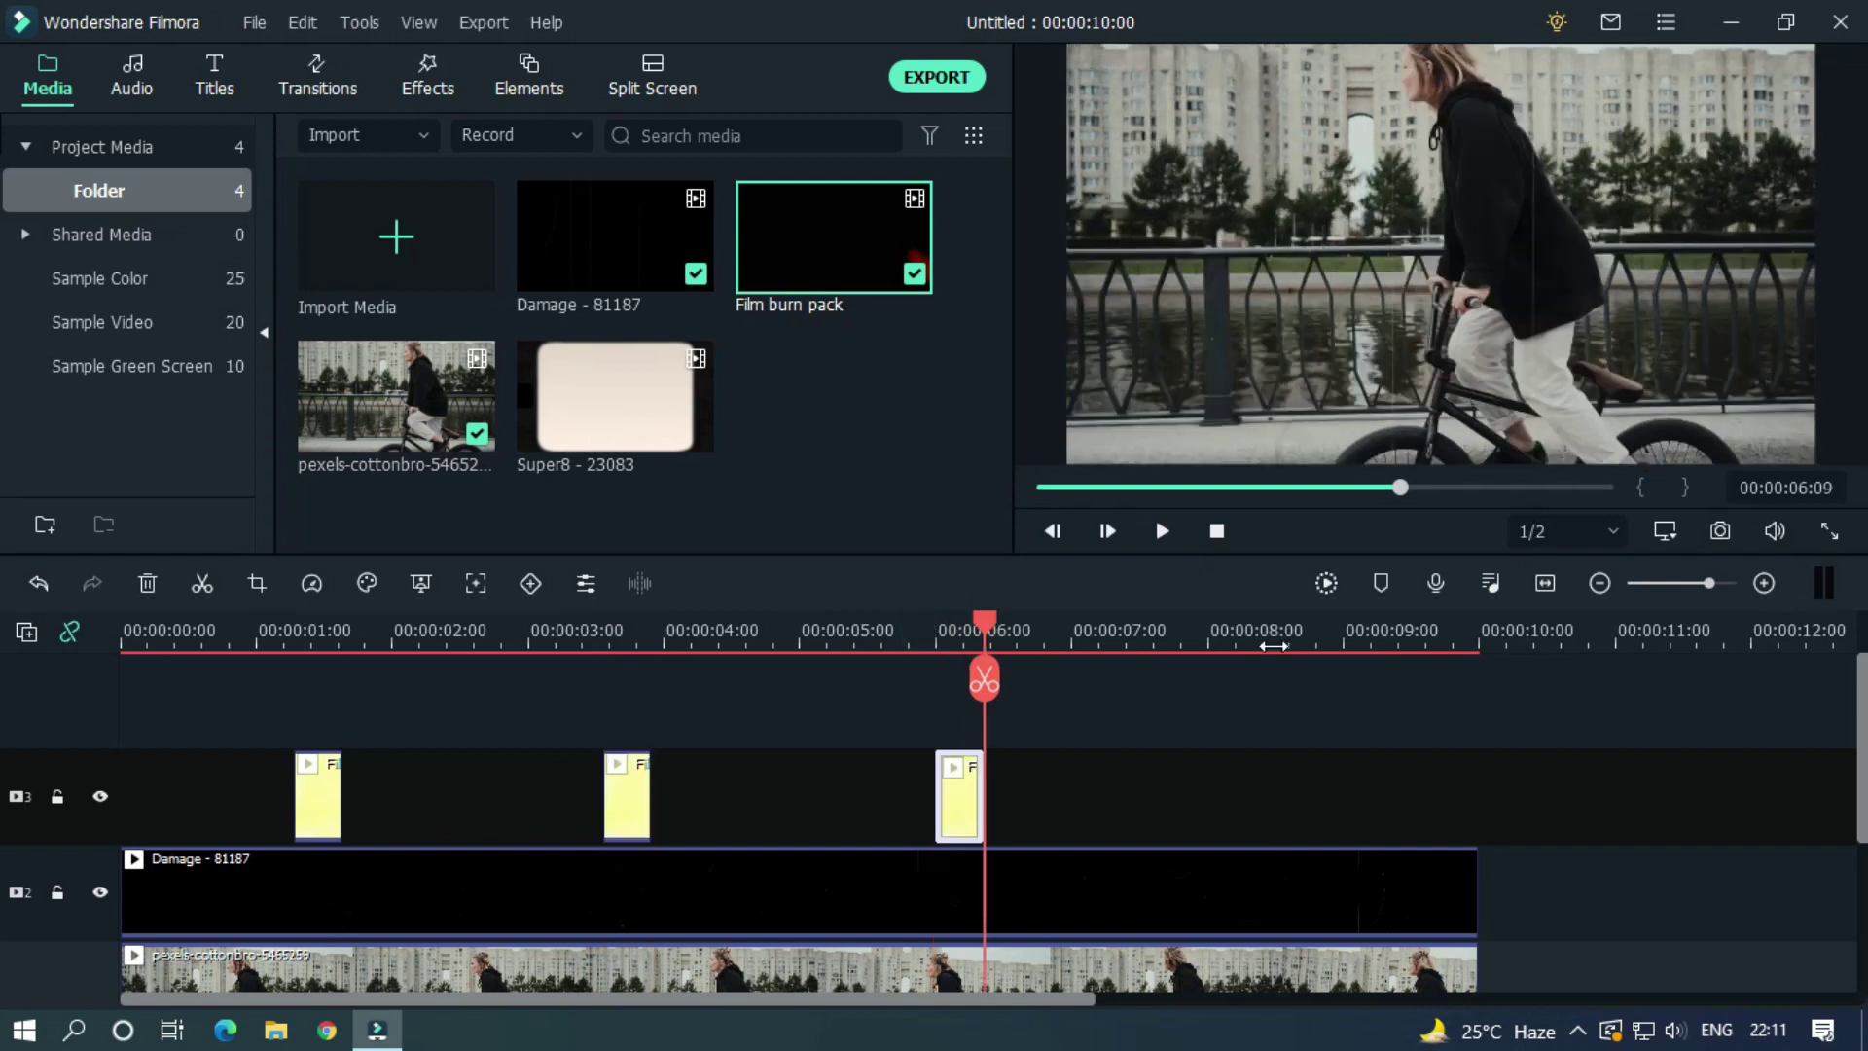
pyautogui.click(1250, 630)
pyautogui.hotkey('ctrl', 'v')
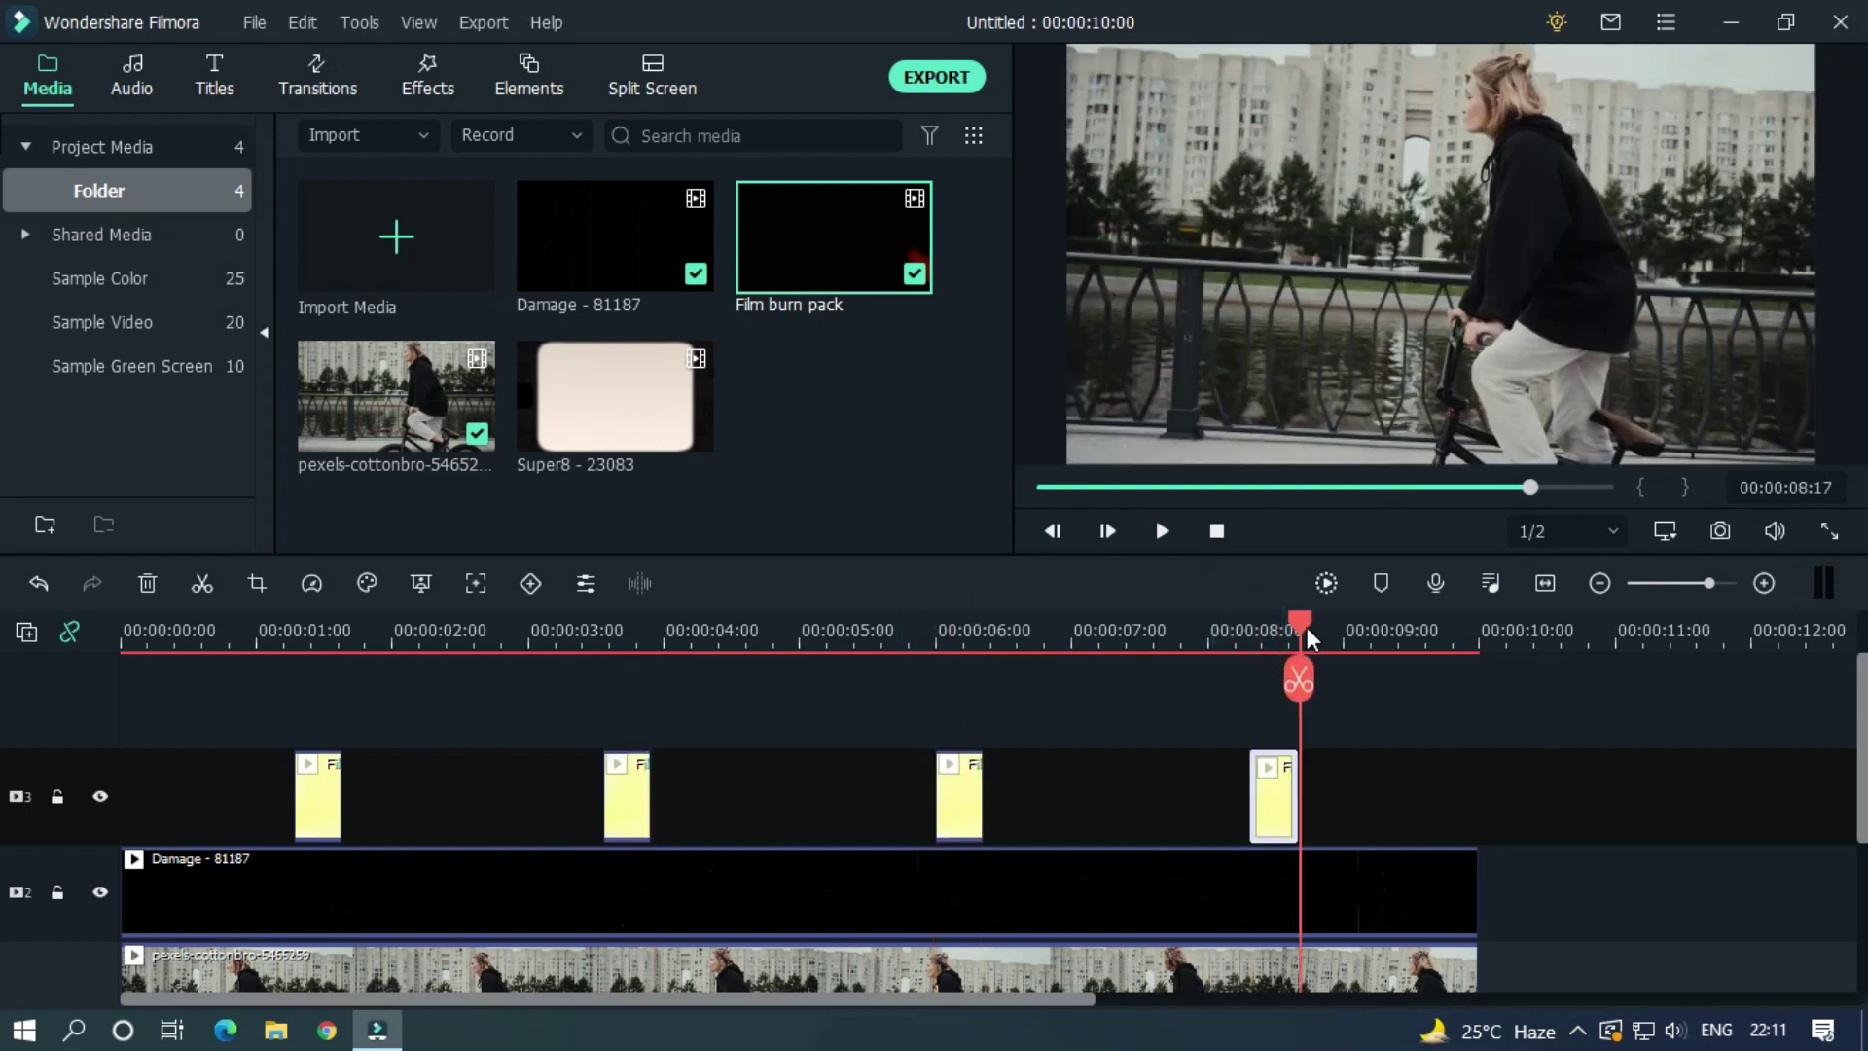
# Play the composition from the beginning to check the repeated film burn flashes, and return to the start
pyautogui.press('Home')
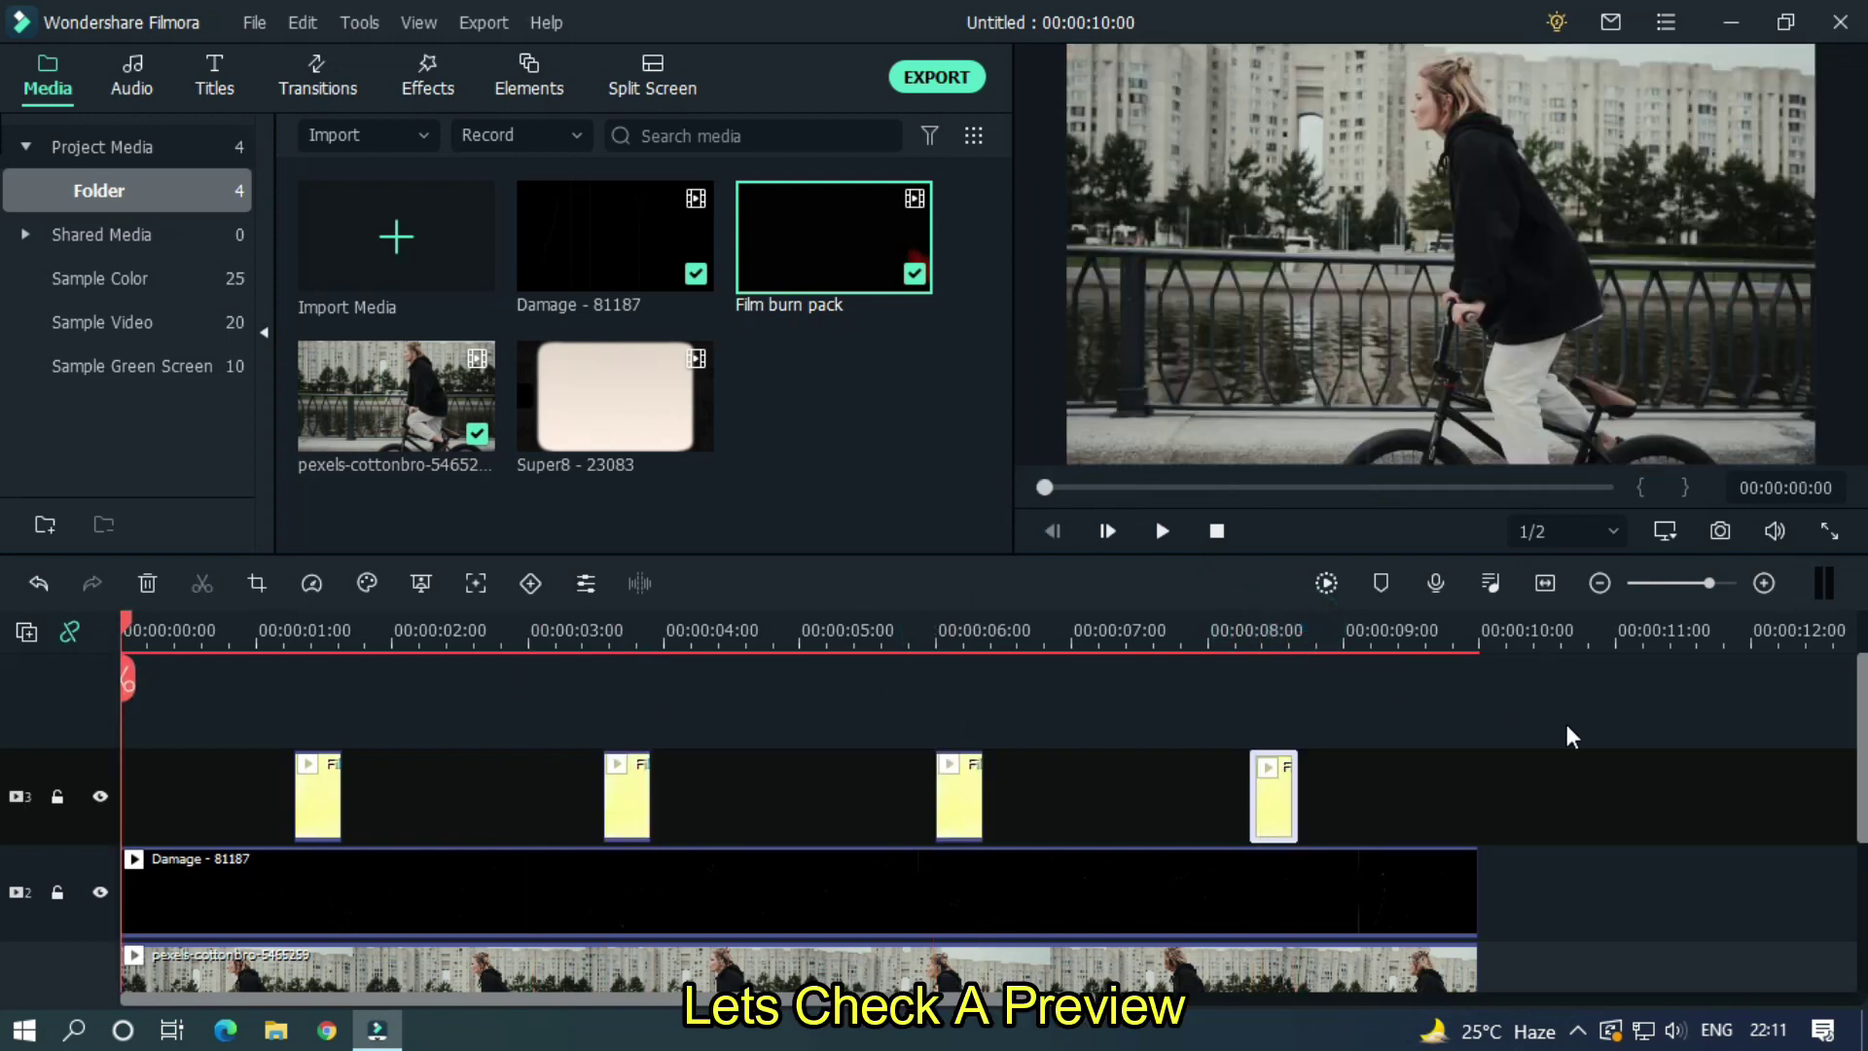
pyautogui.press('space')
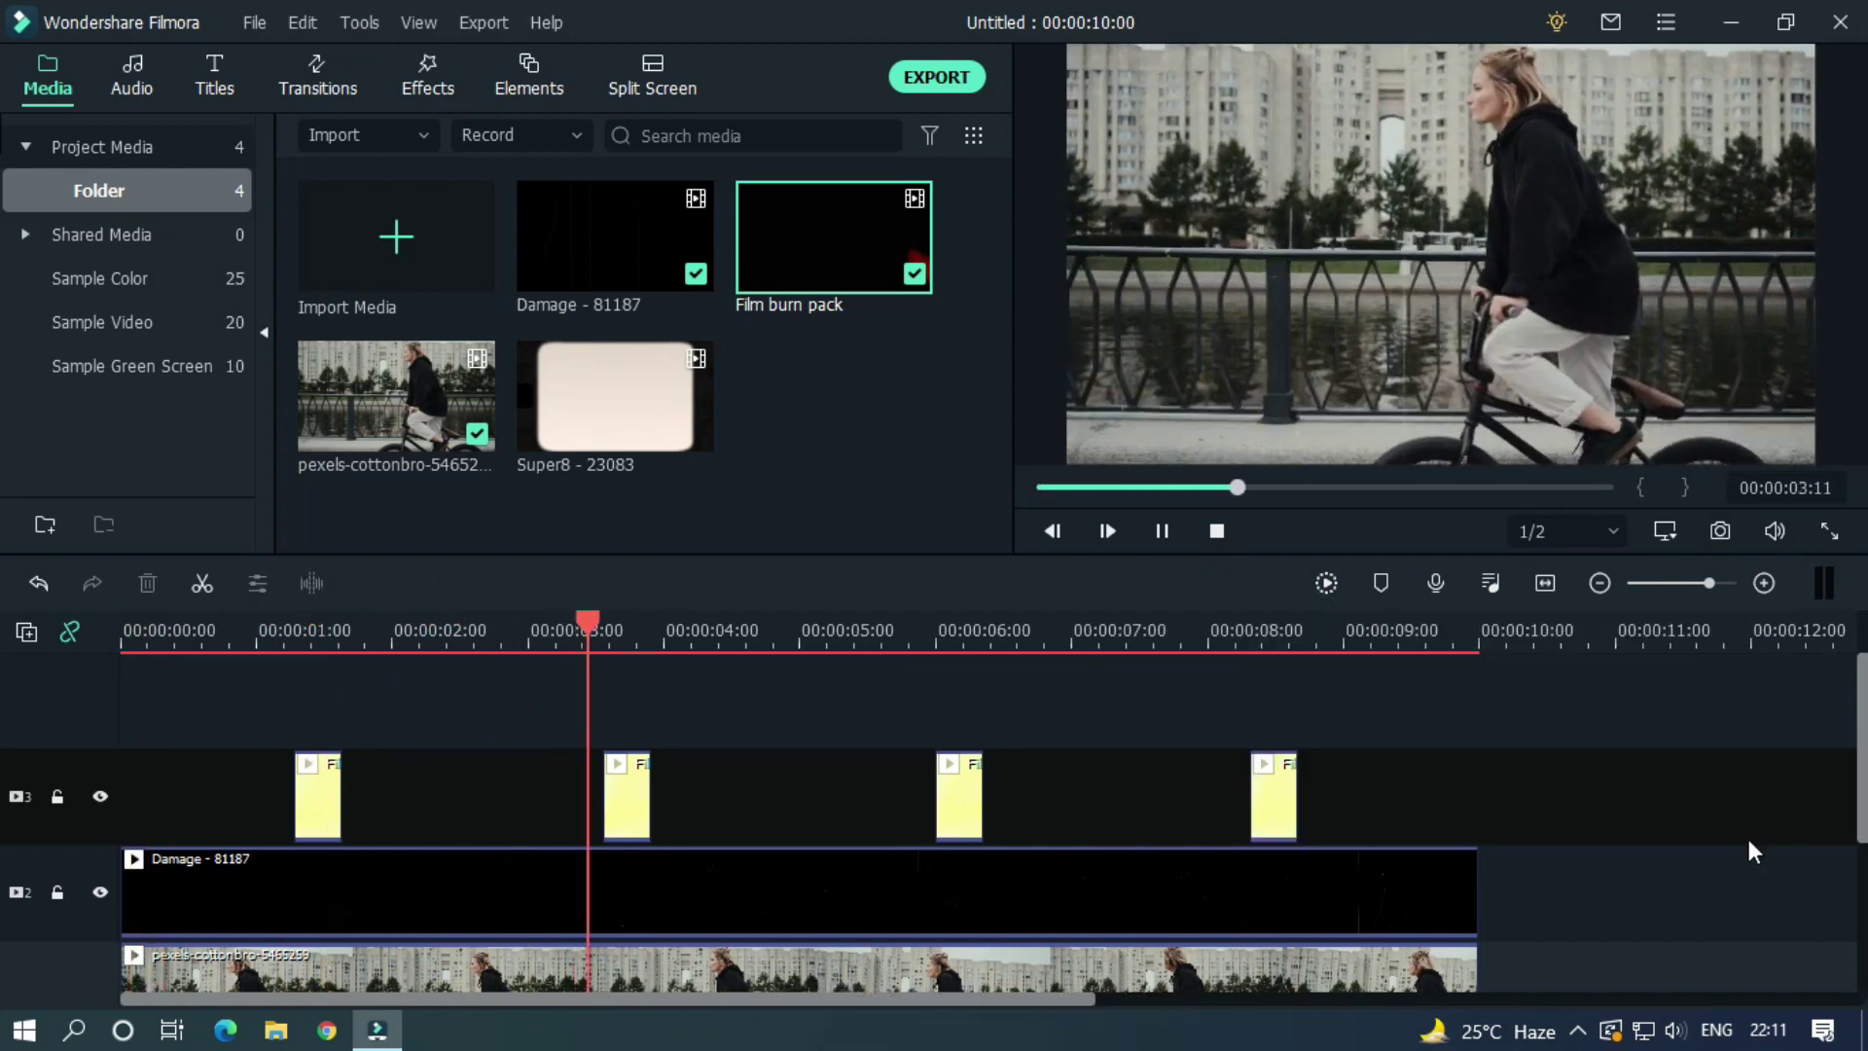
pyautogui.press('space')
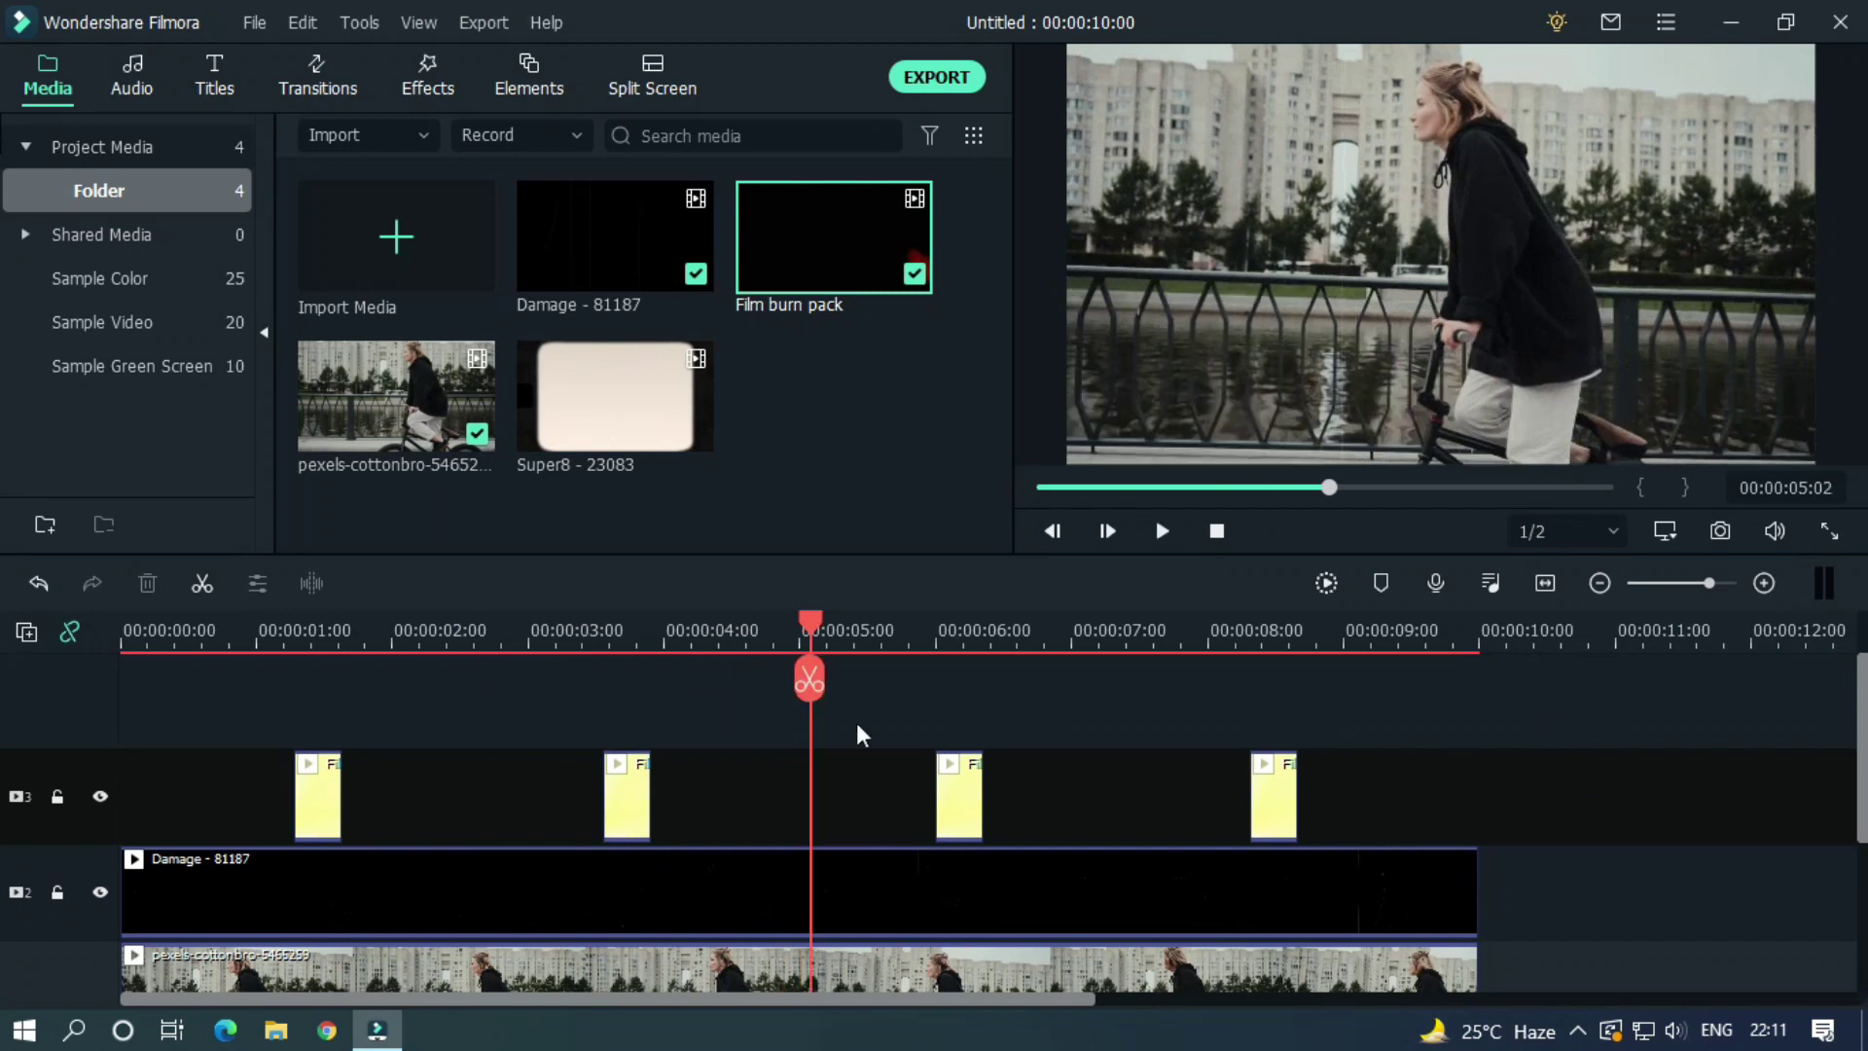
pyautogui.press('Home')
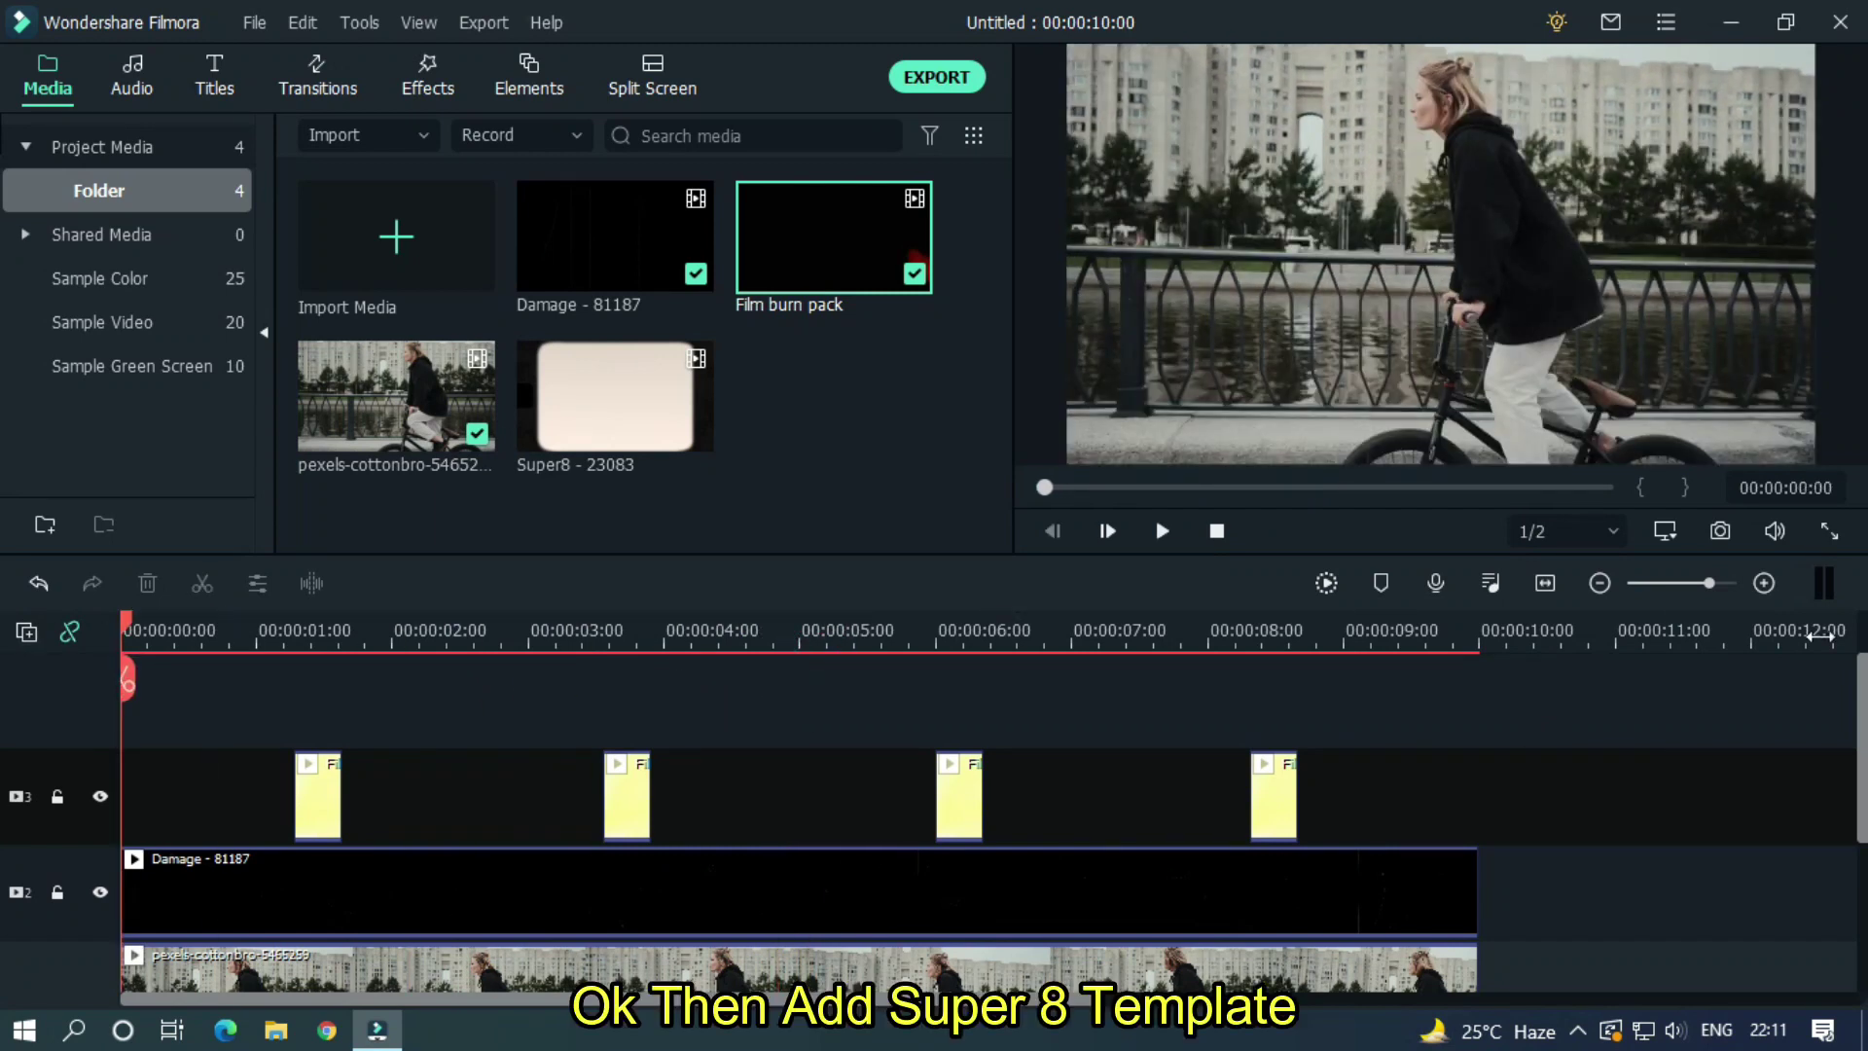
# Add the Super8 - 23083 clip on a new track above the film burns from the start, cut it at 00:00:10:00 and delete the excess
pyautogui.moveTo(617, 414); pyautogui.dragTo(98, 702)
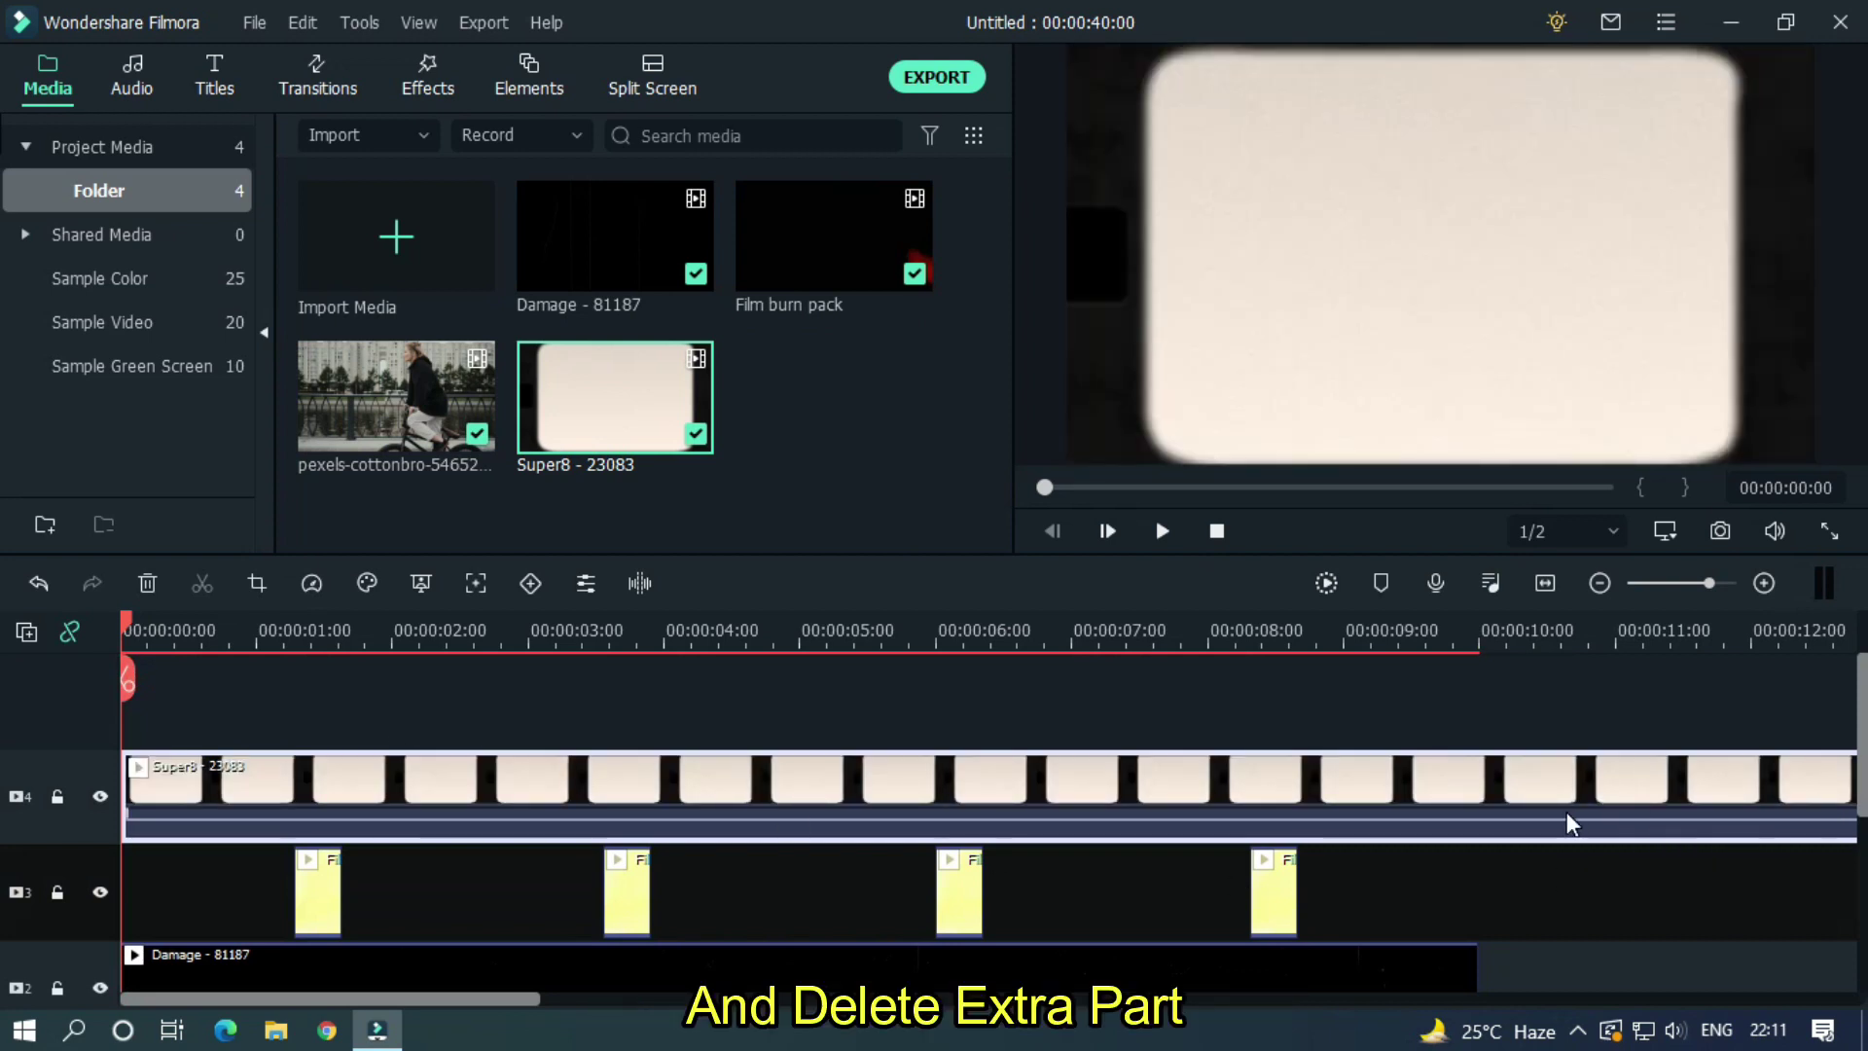
pyautogui.click(1479, 639)
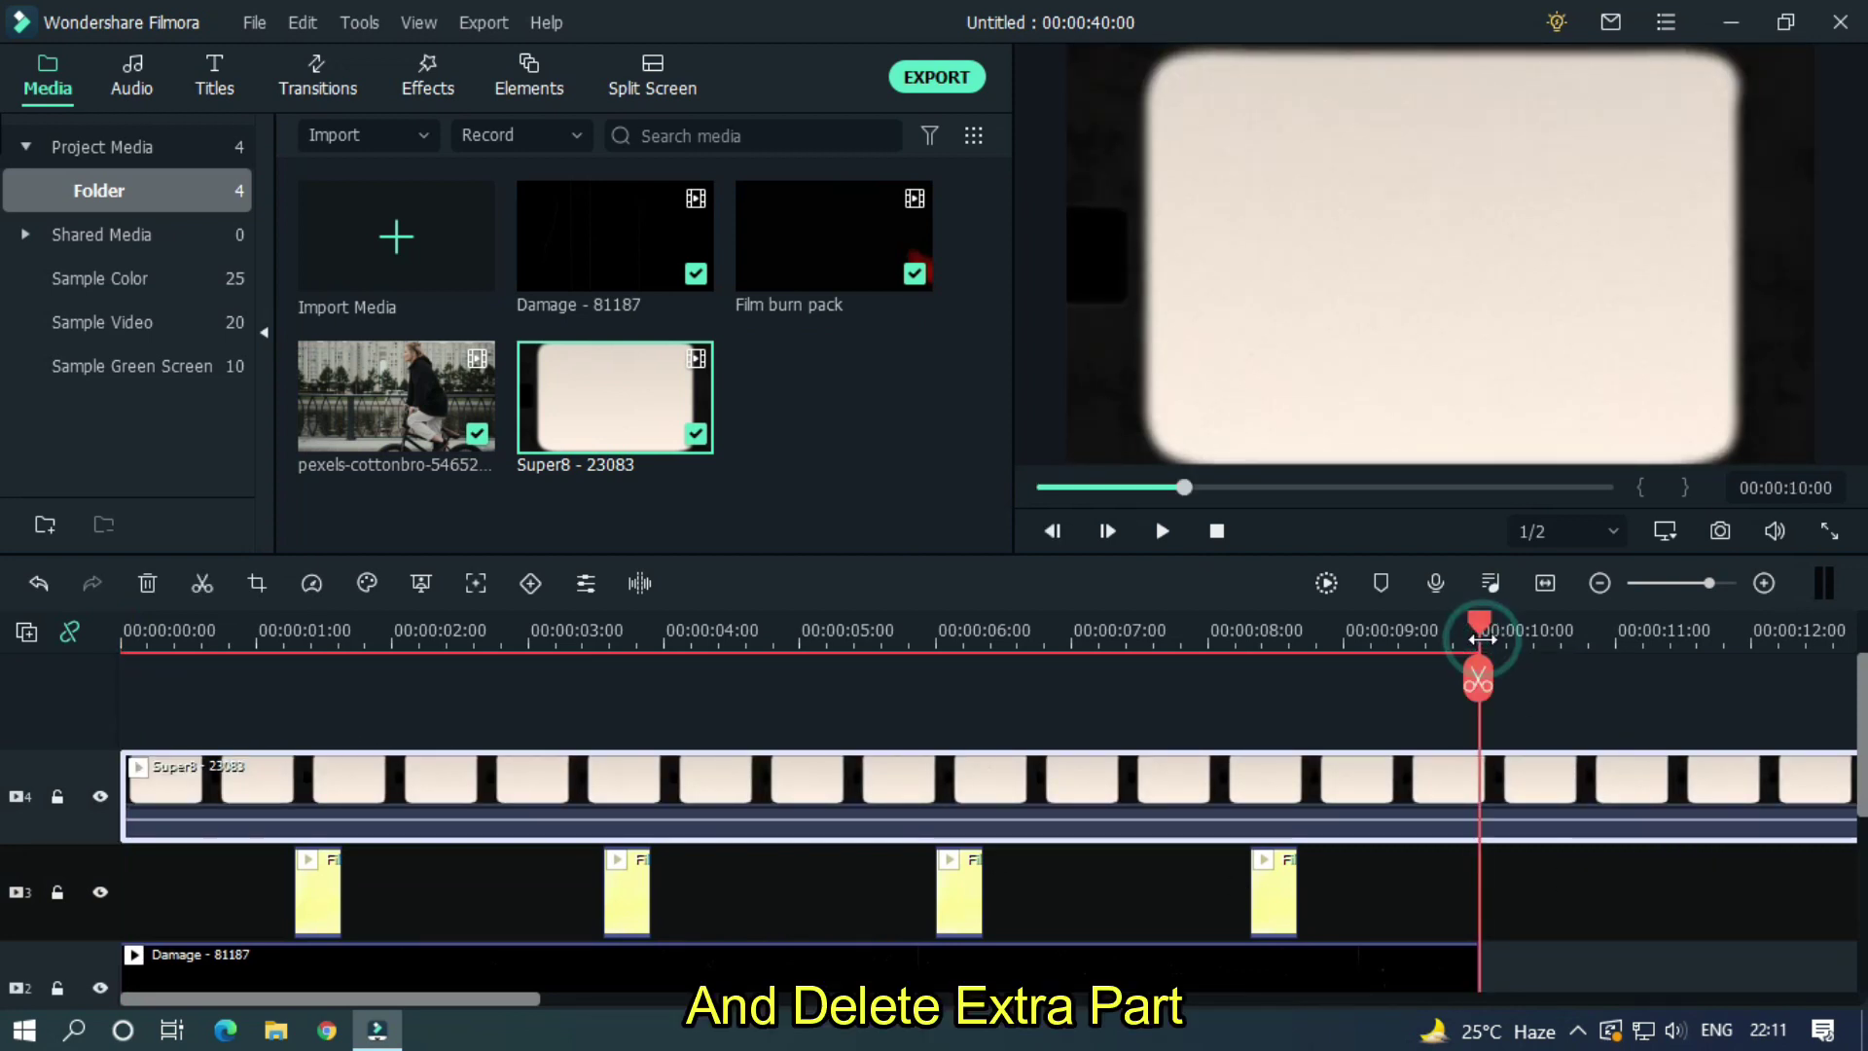
pyautogui.click(1493, 689)
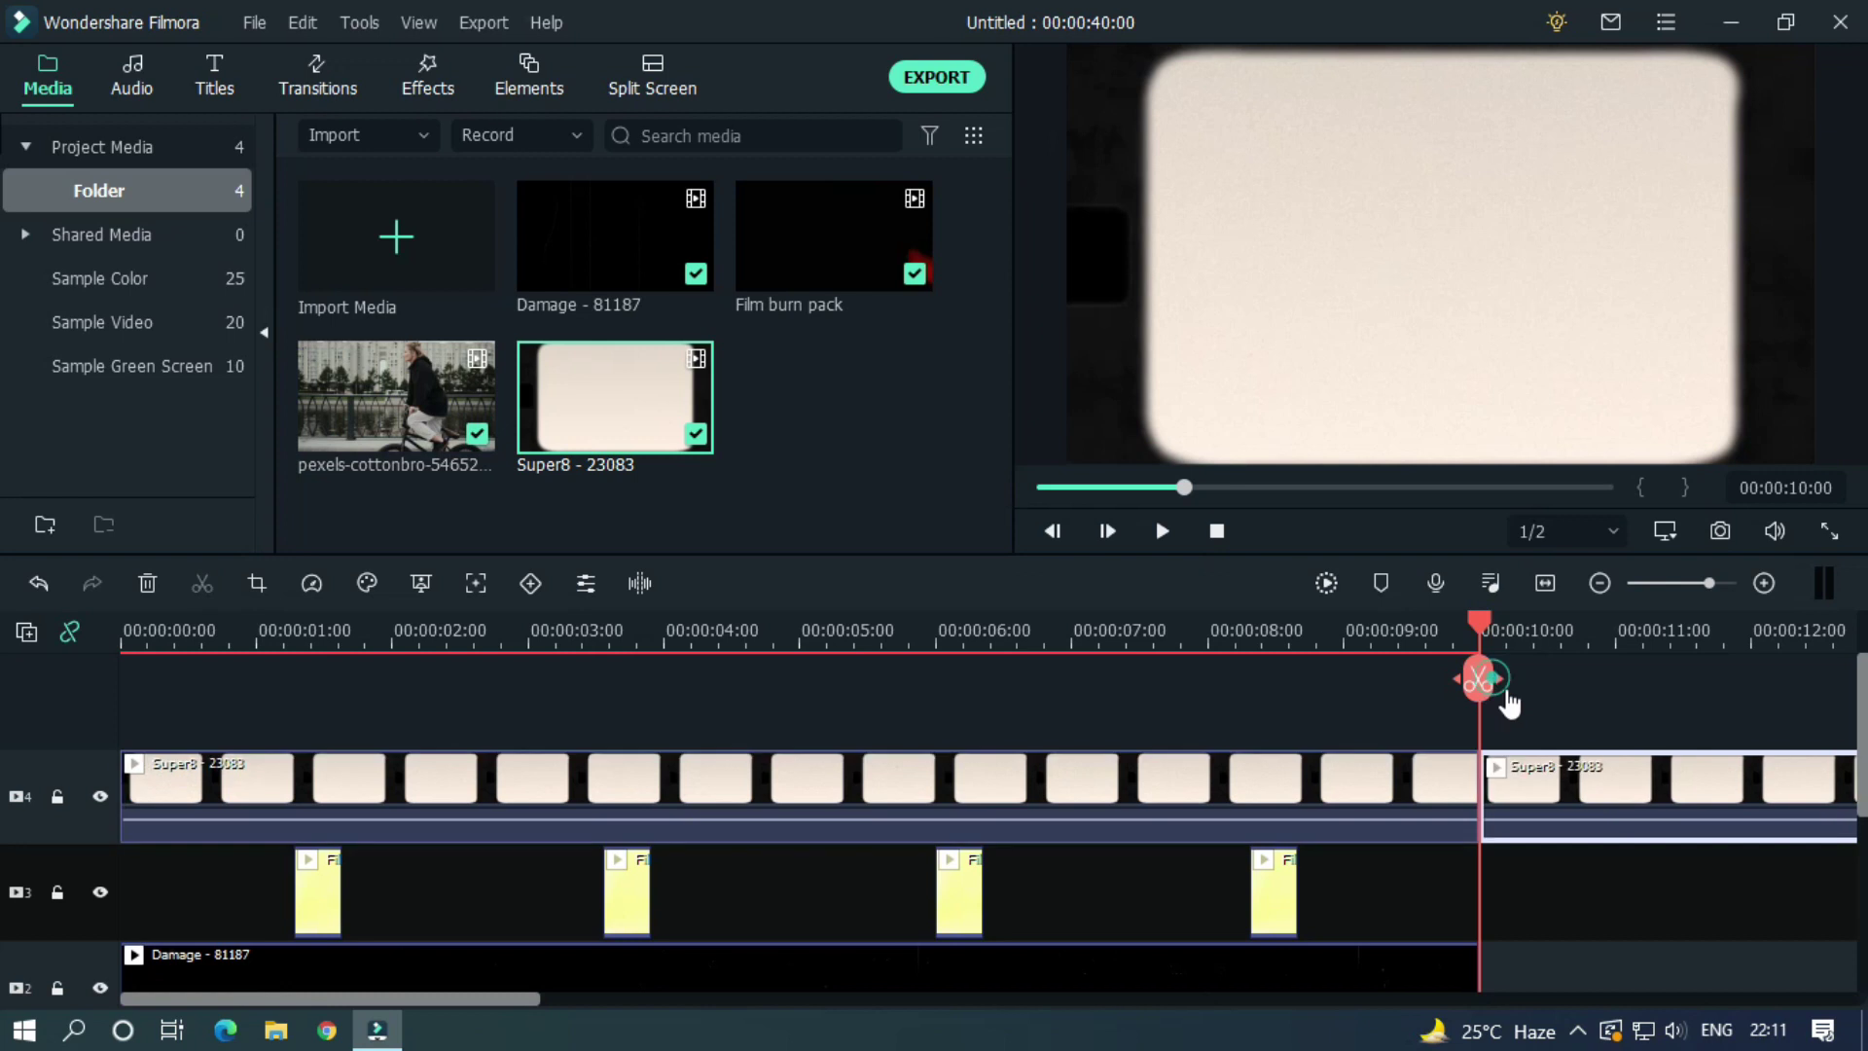
pyautogui.press('Delete')
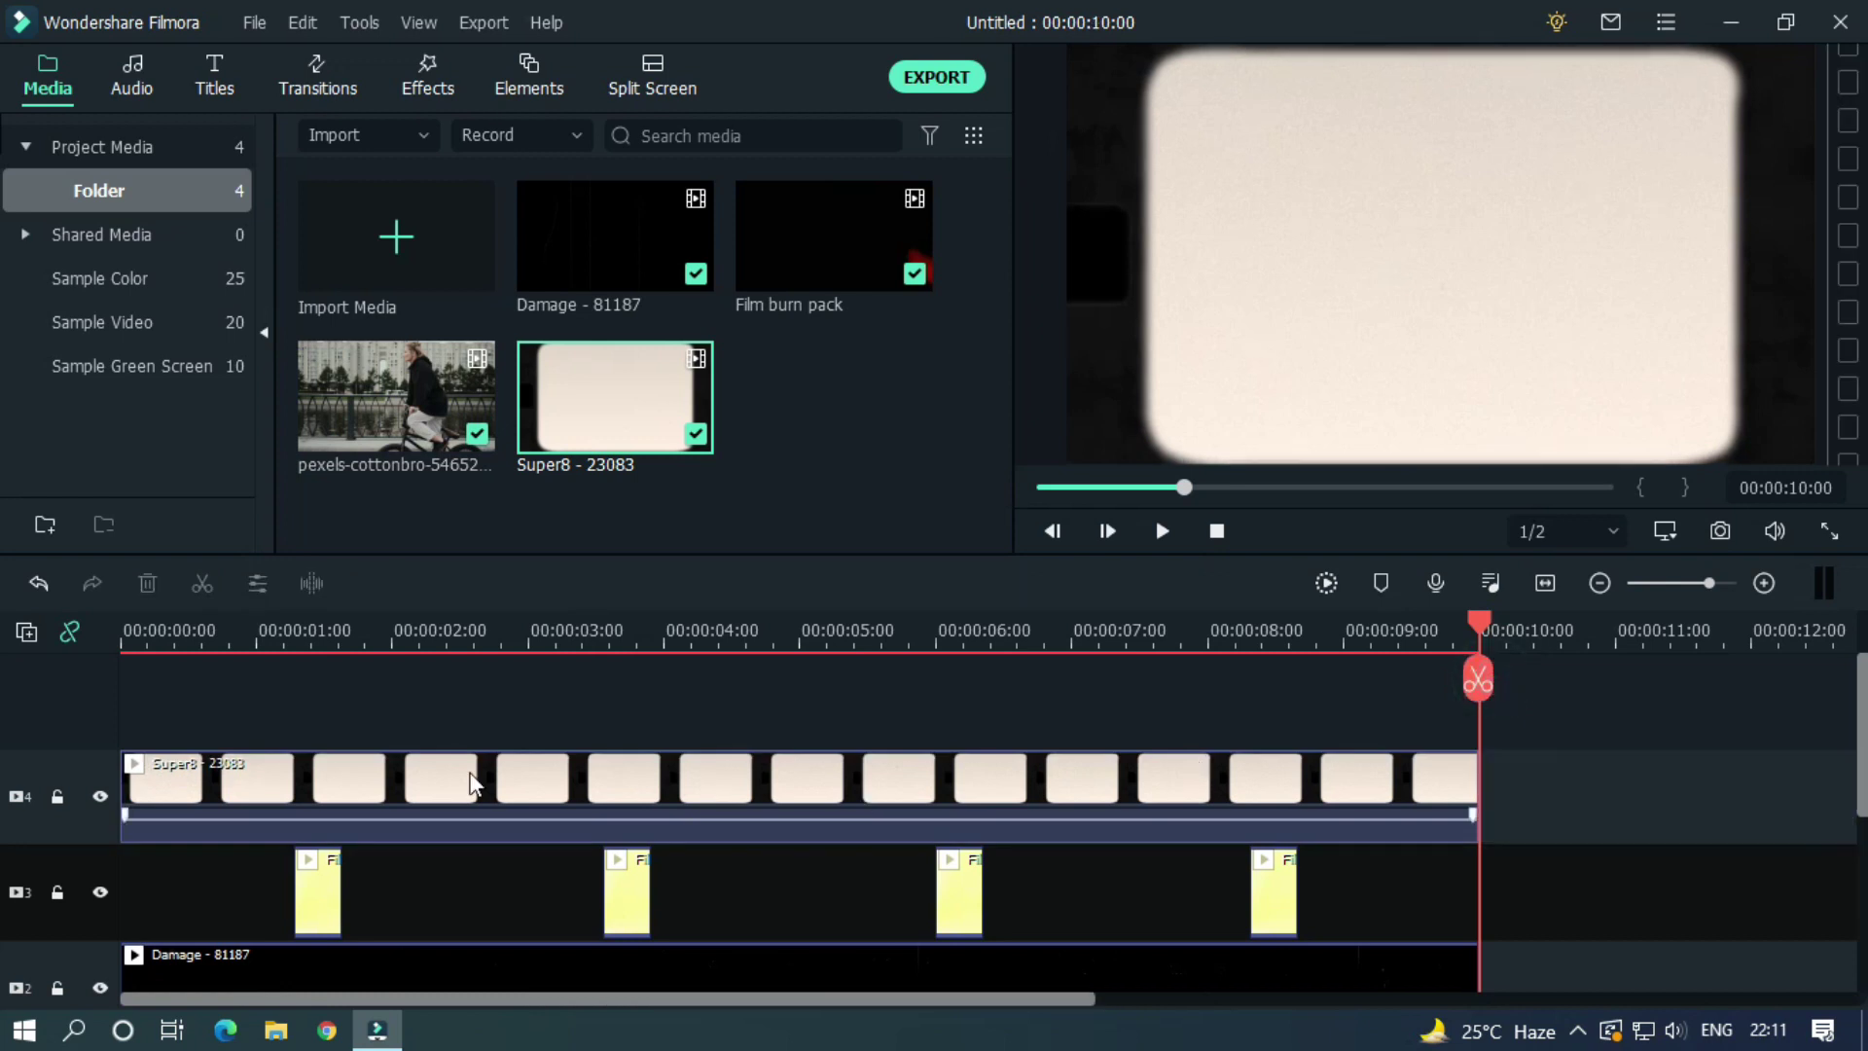
# Set the Super8 clip's blending mode to Darken
pyautogui.click(470, 778)
pyautogui.doubleClick(471, 778)
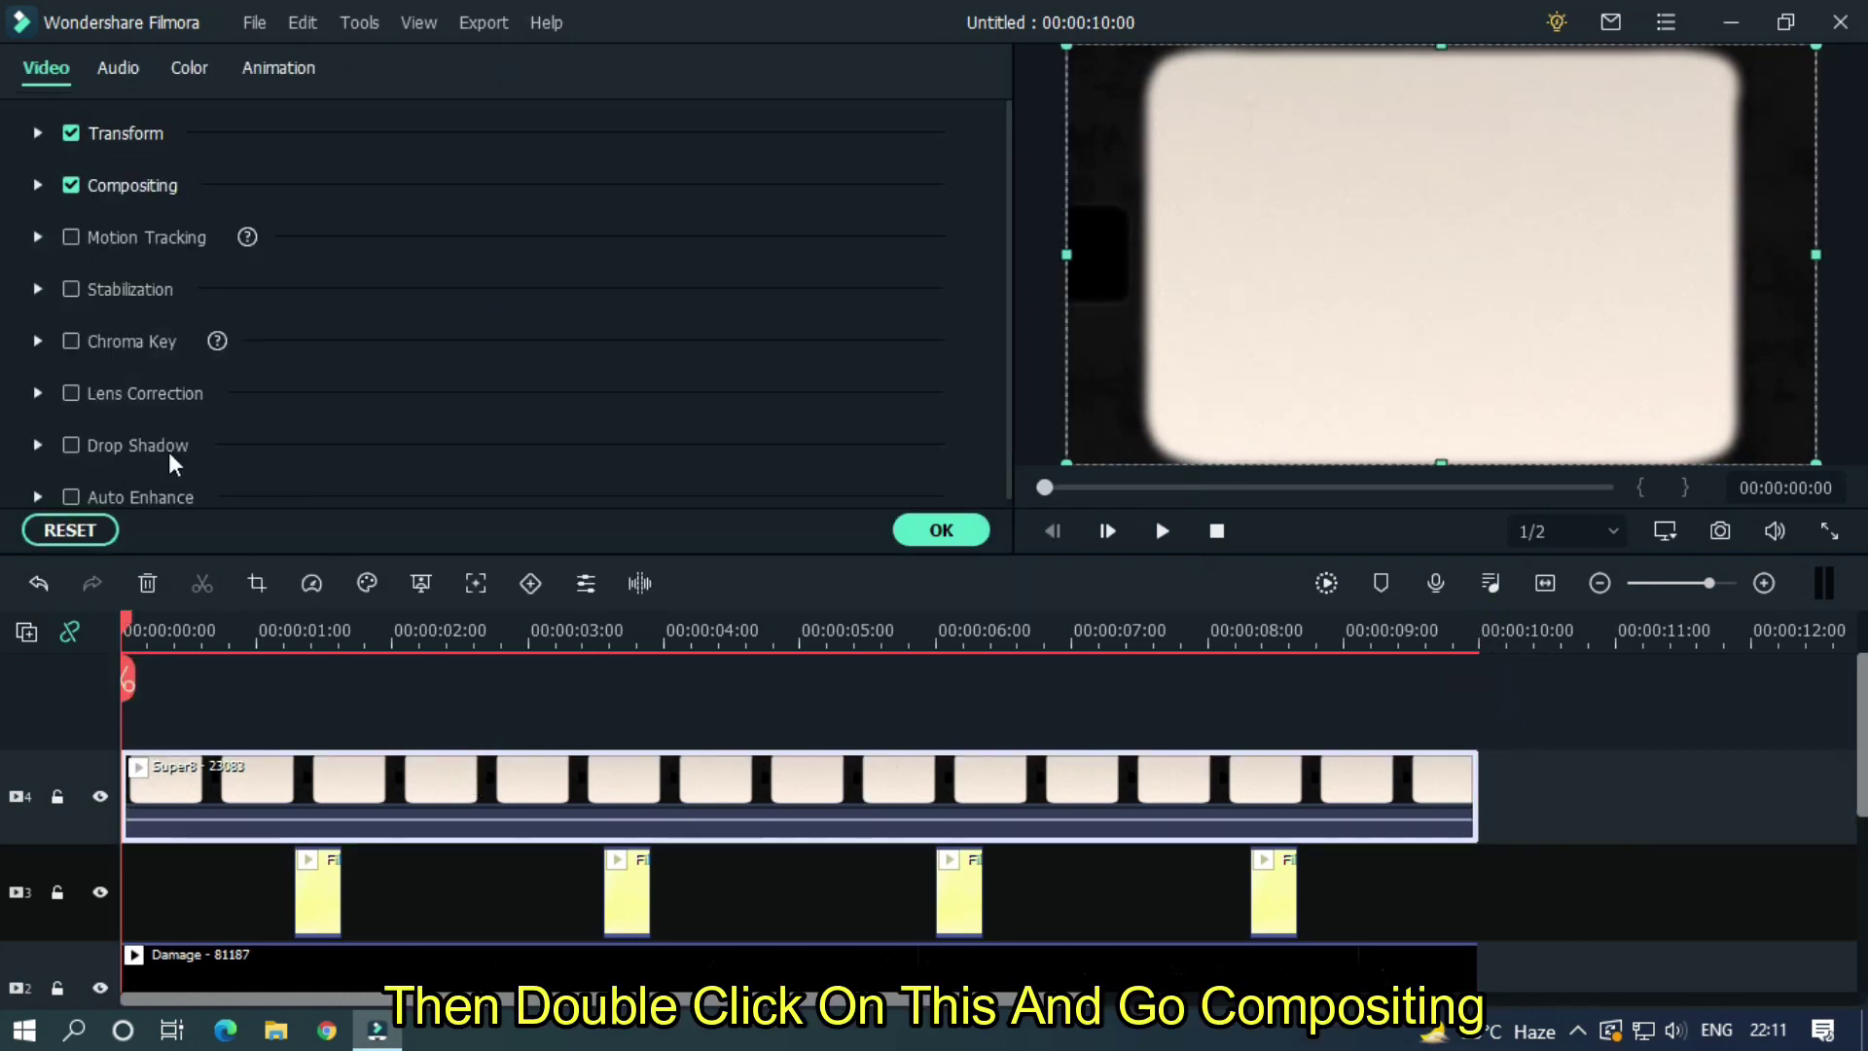
pyautogui.click(39, 185)
pyautogui.click(379, 268)
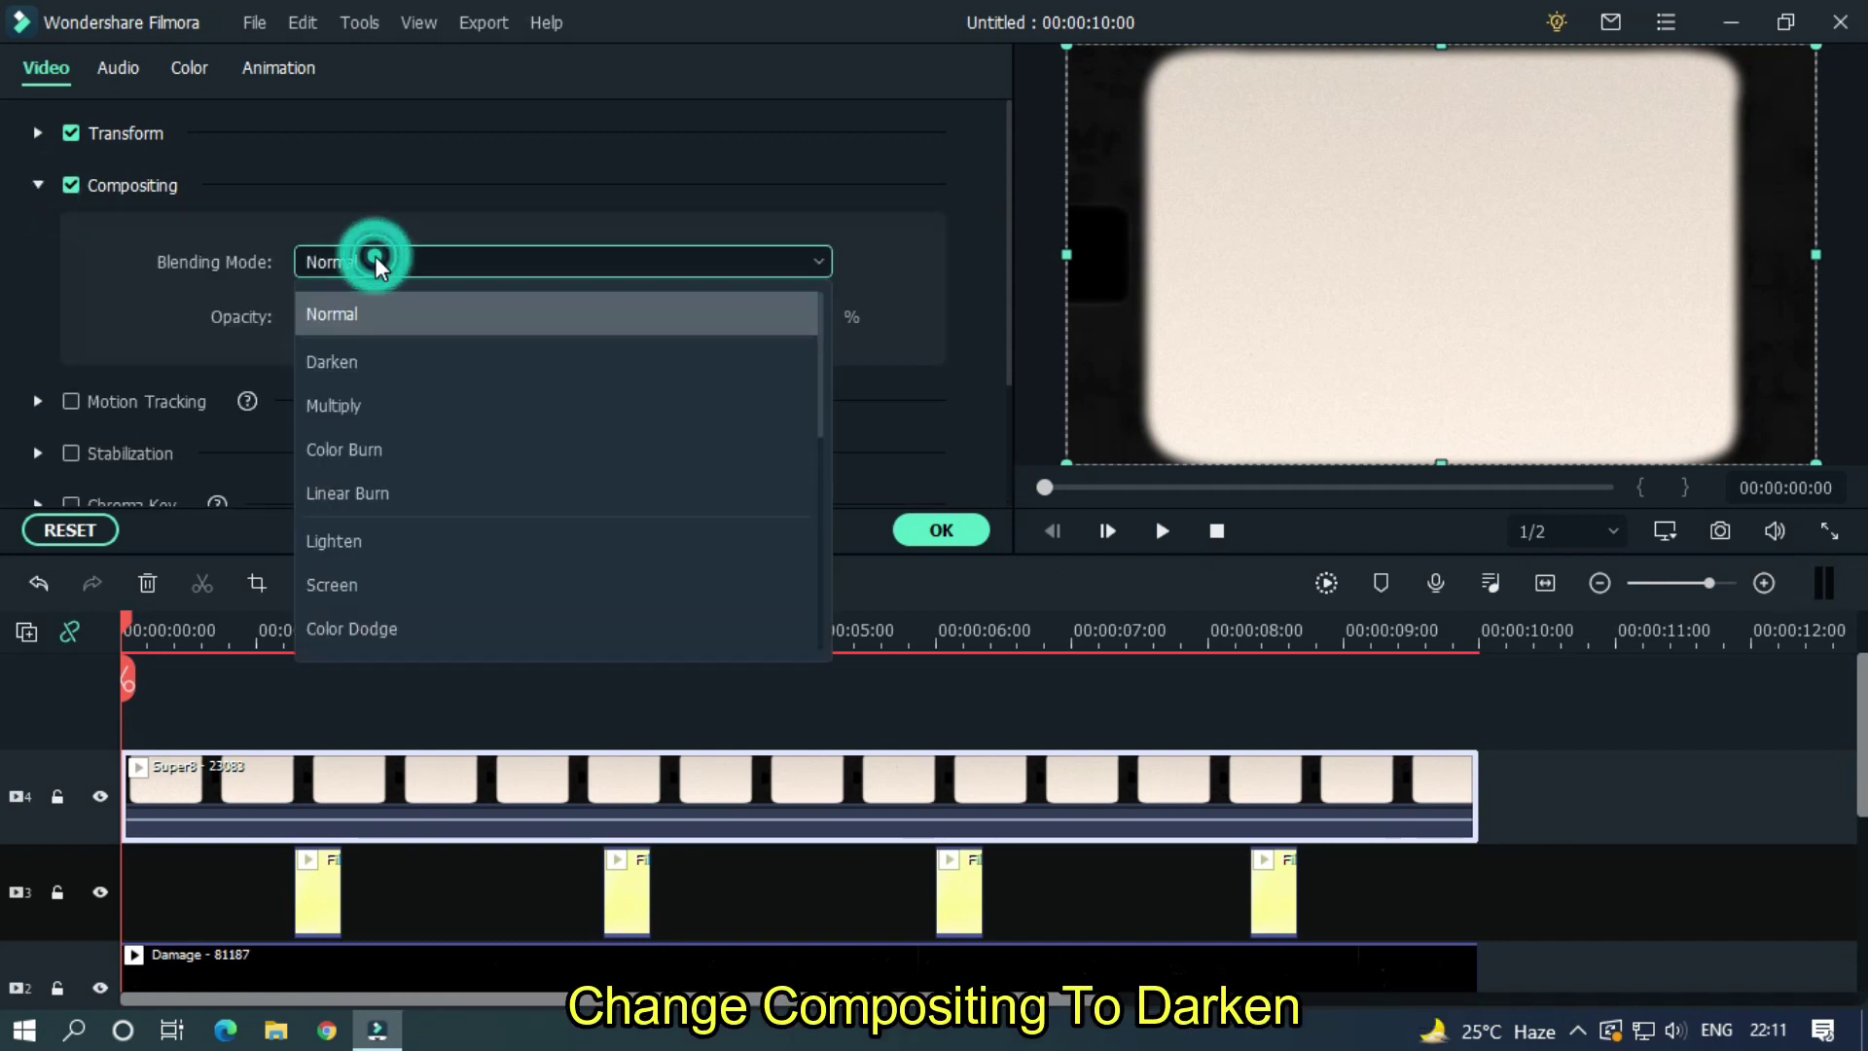
pyautogui.click(443, 363)
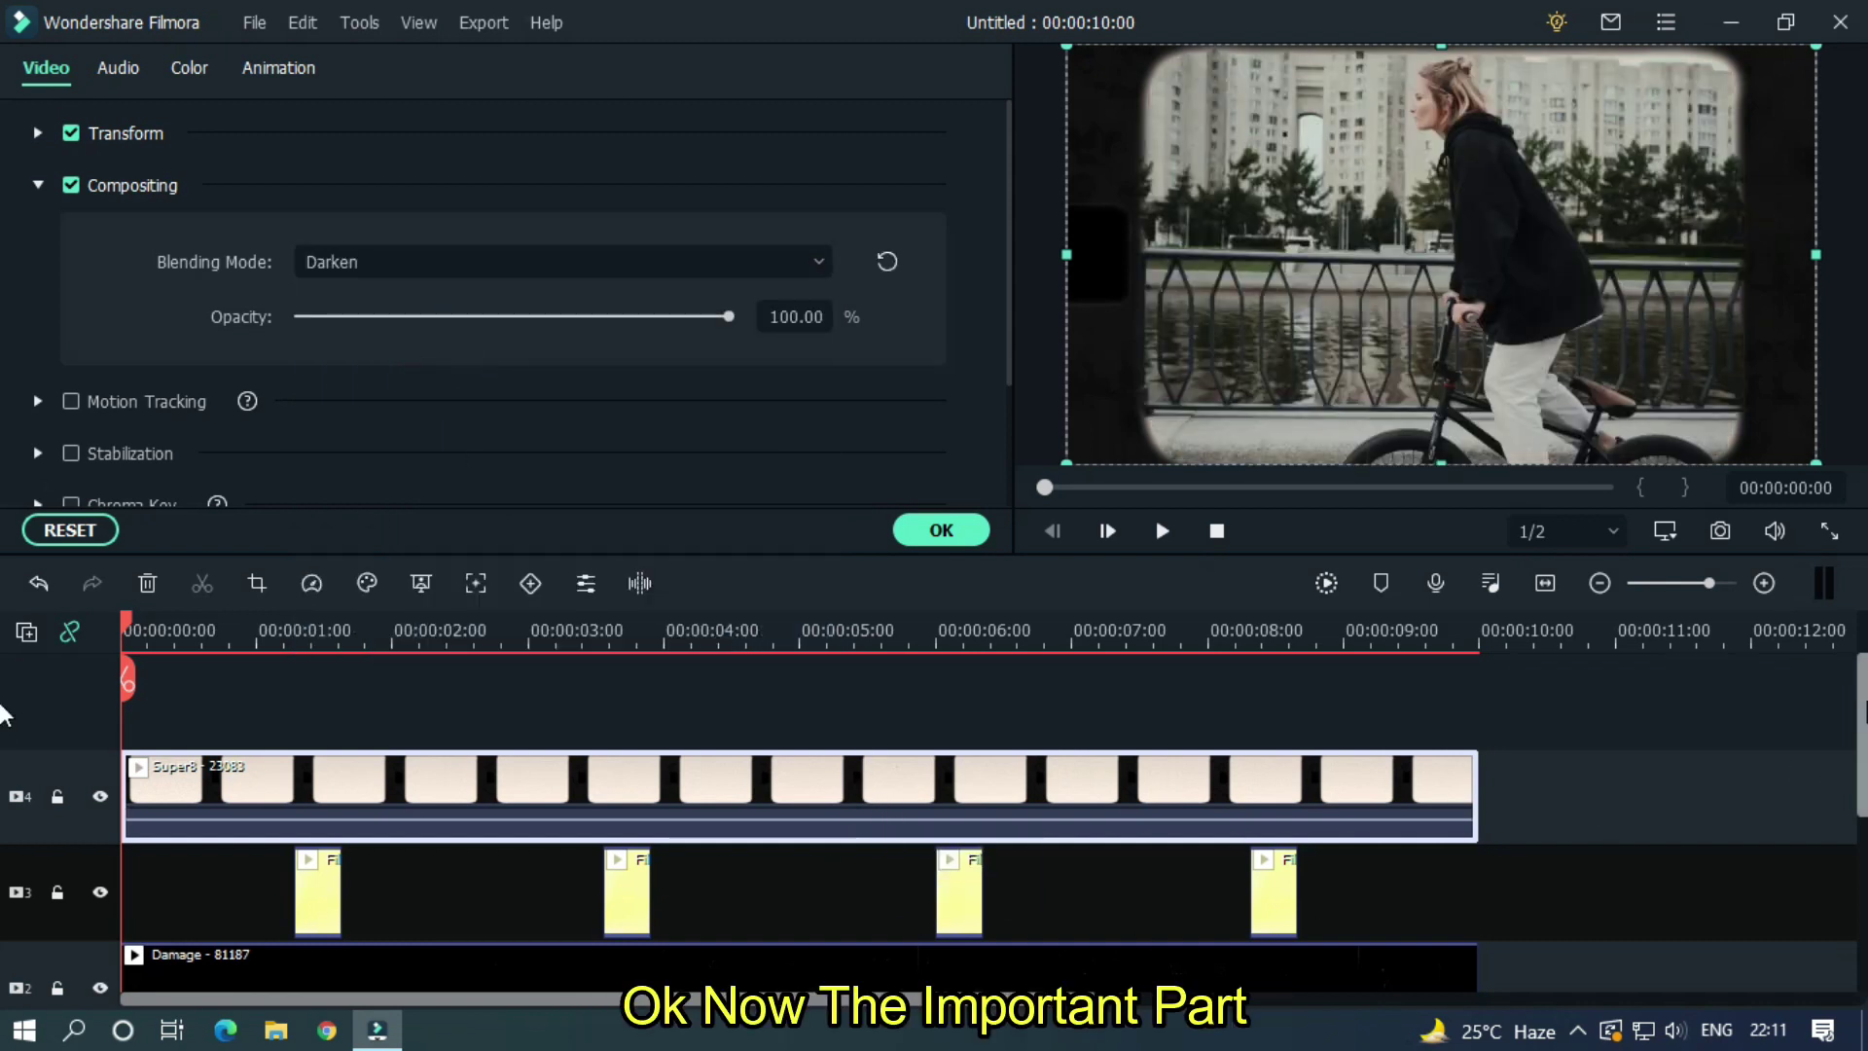
# Open advanced color correction for the cyclist clip and strongly reduce its contrast and saturation
pyautogui.scroll(-4, 5, 718)
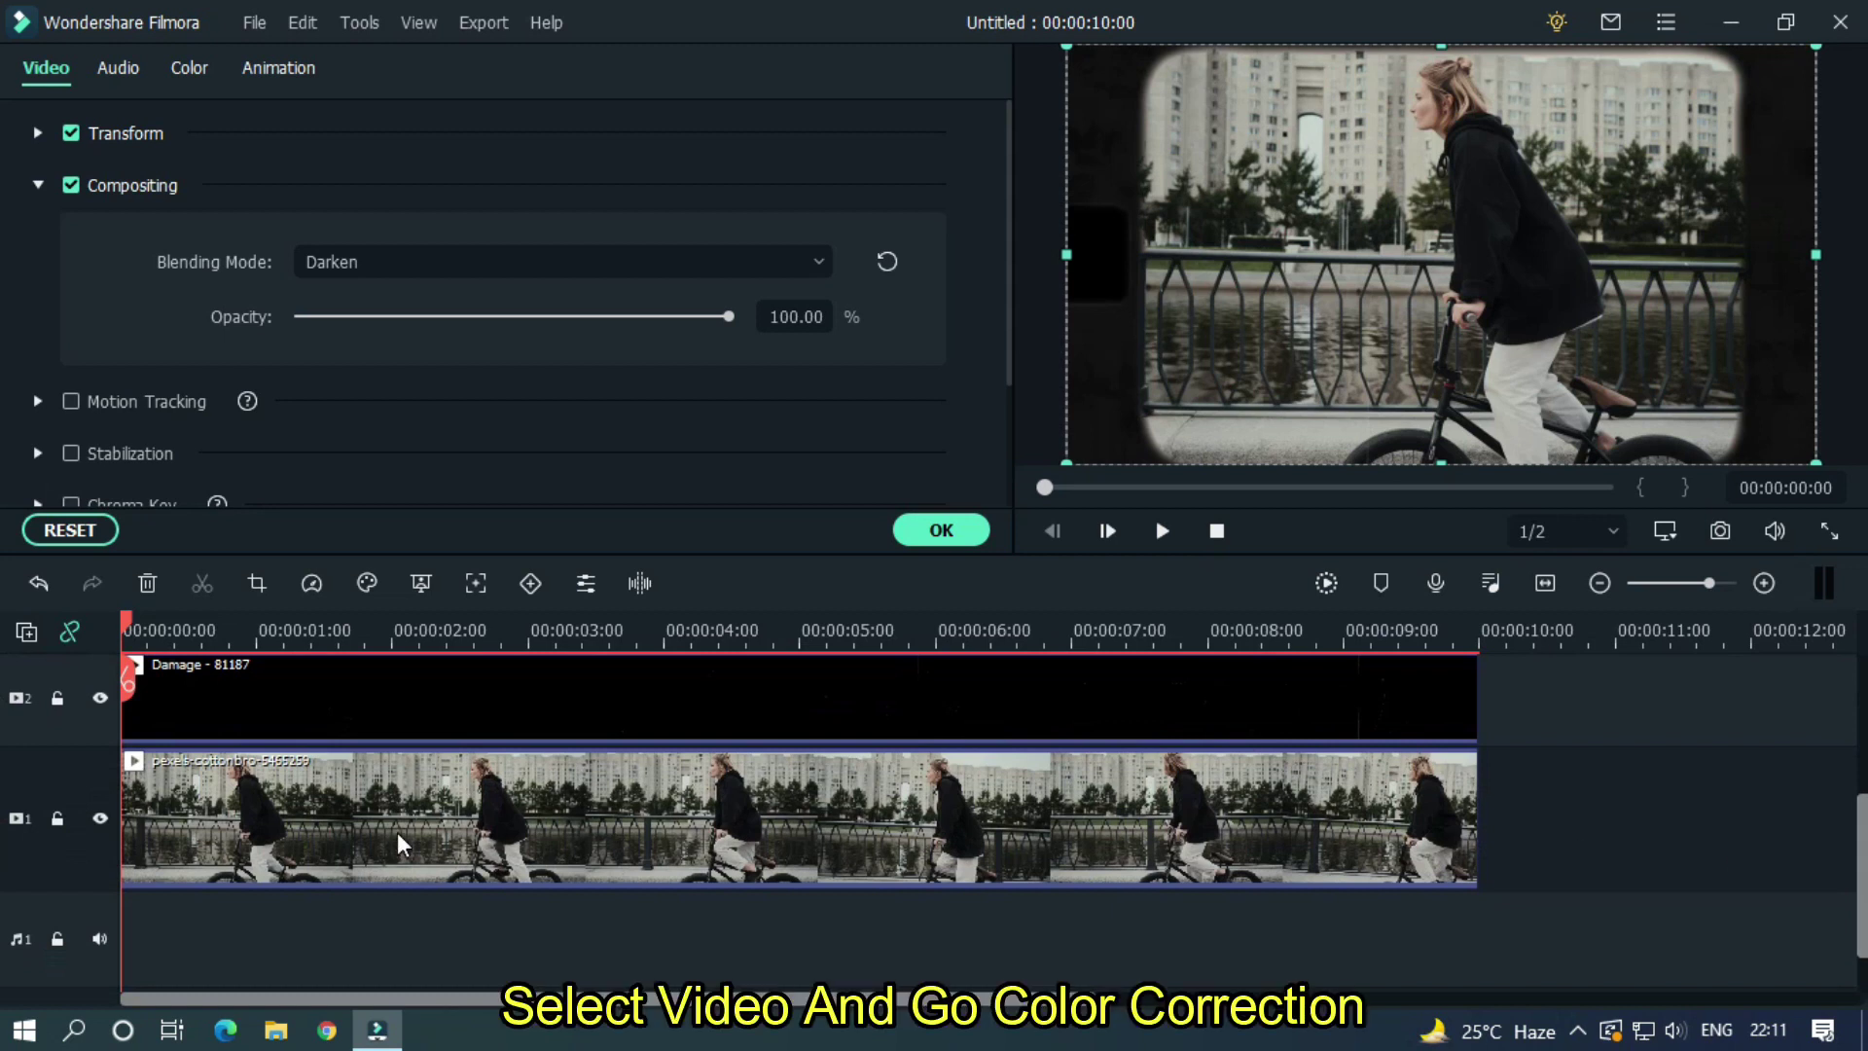
pyautogui.click(399, 836)
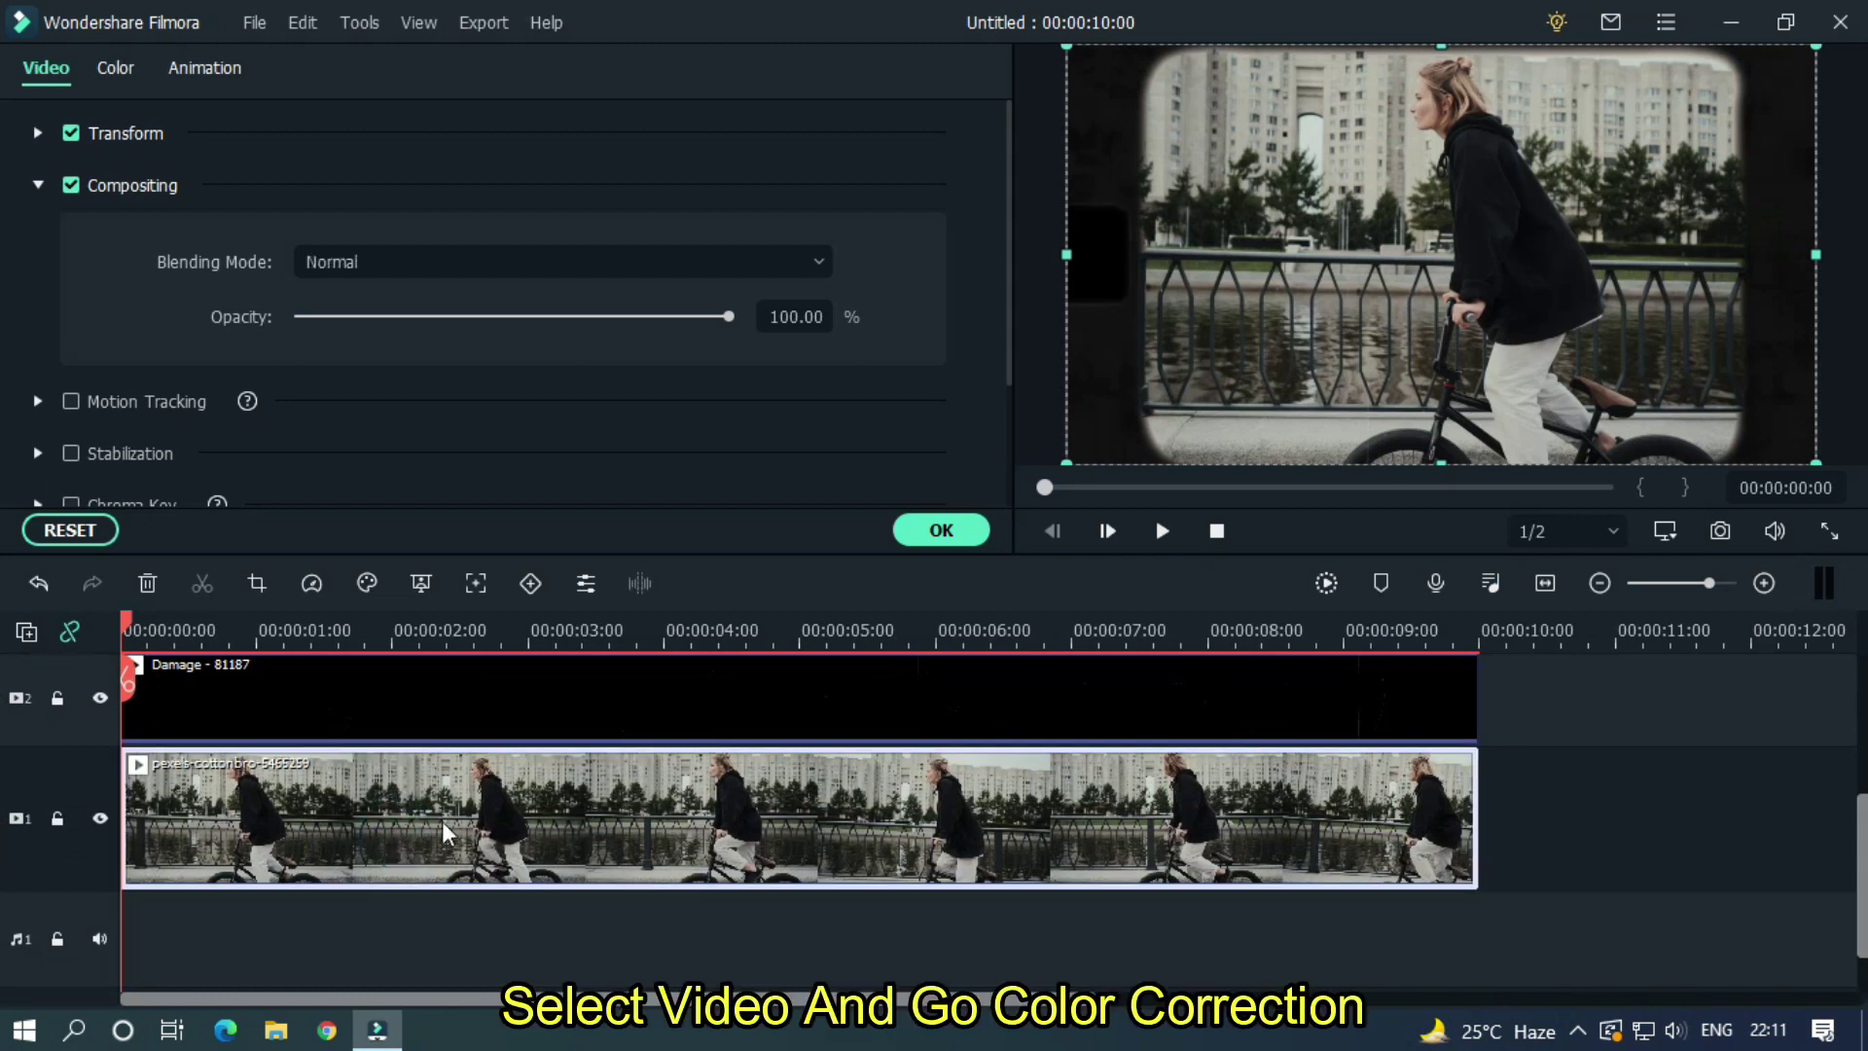
pyautogui.click(368, 582)
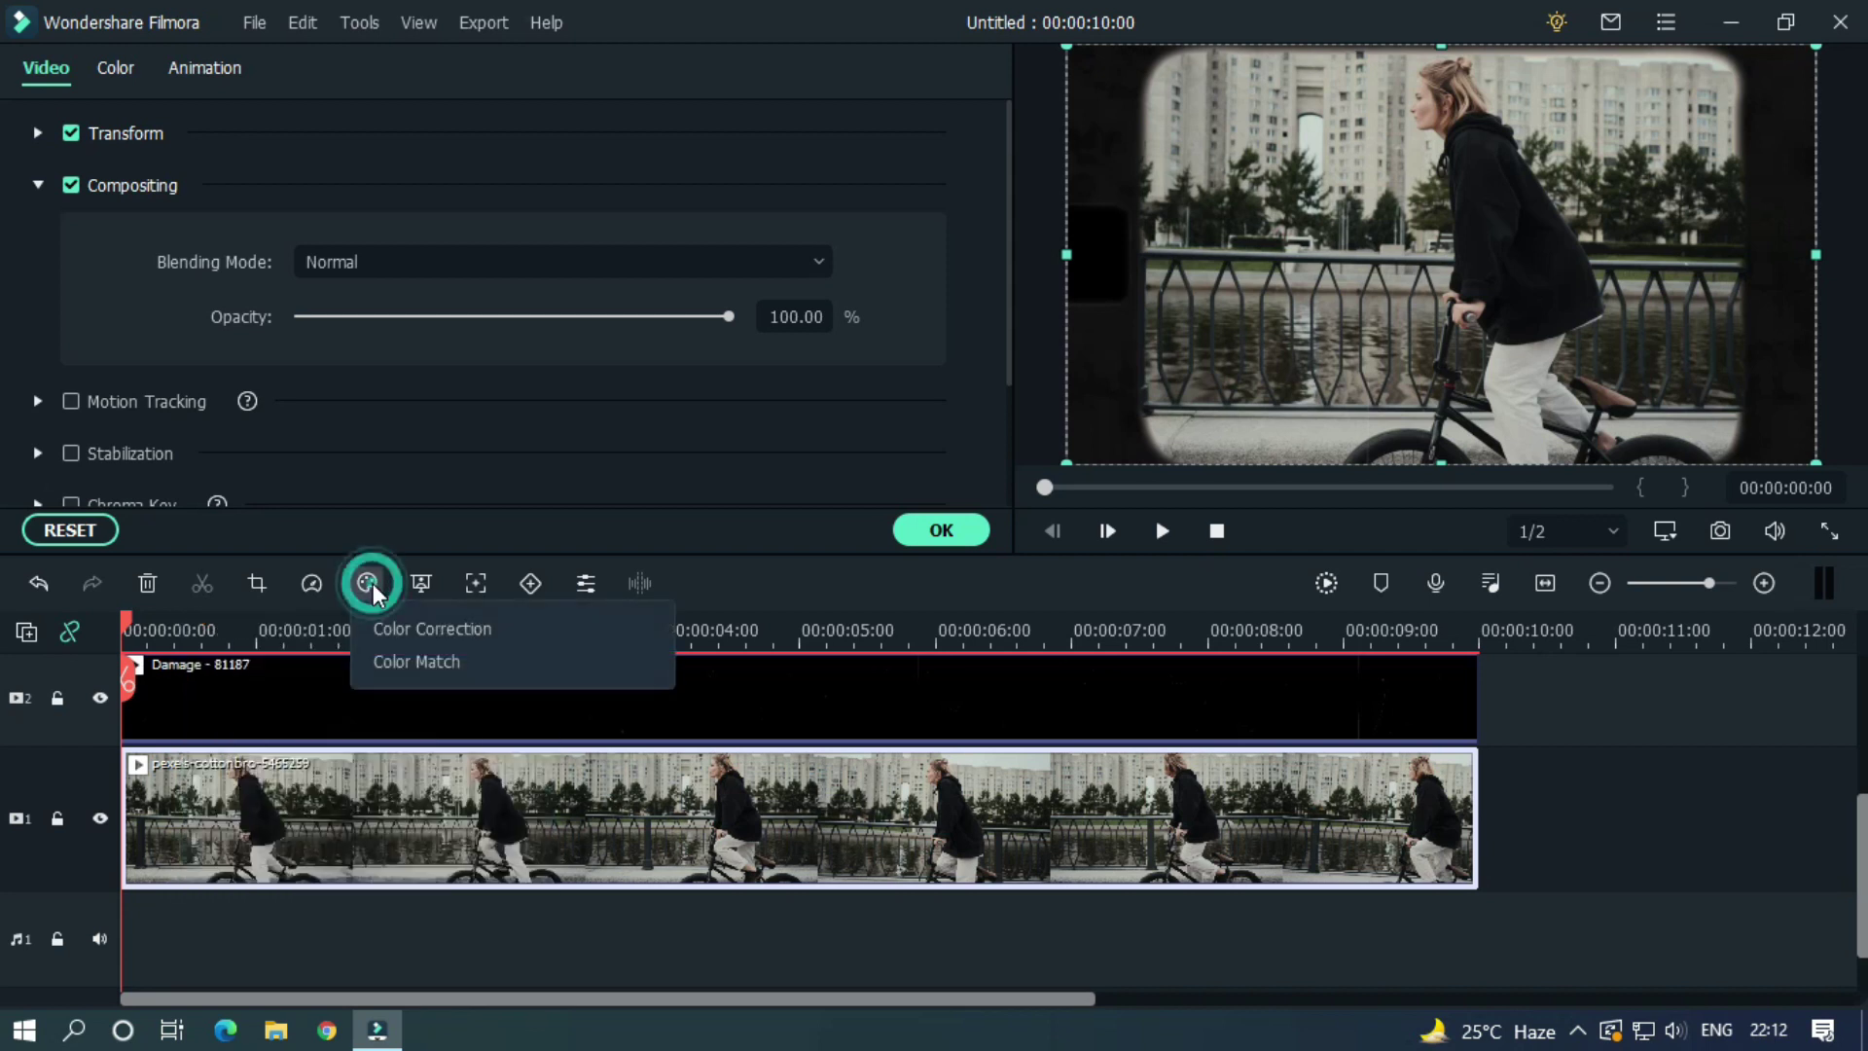
pyautogui.click(412, 630)
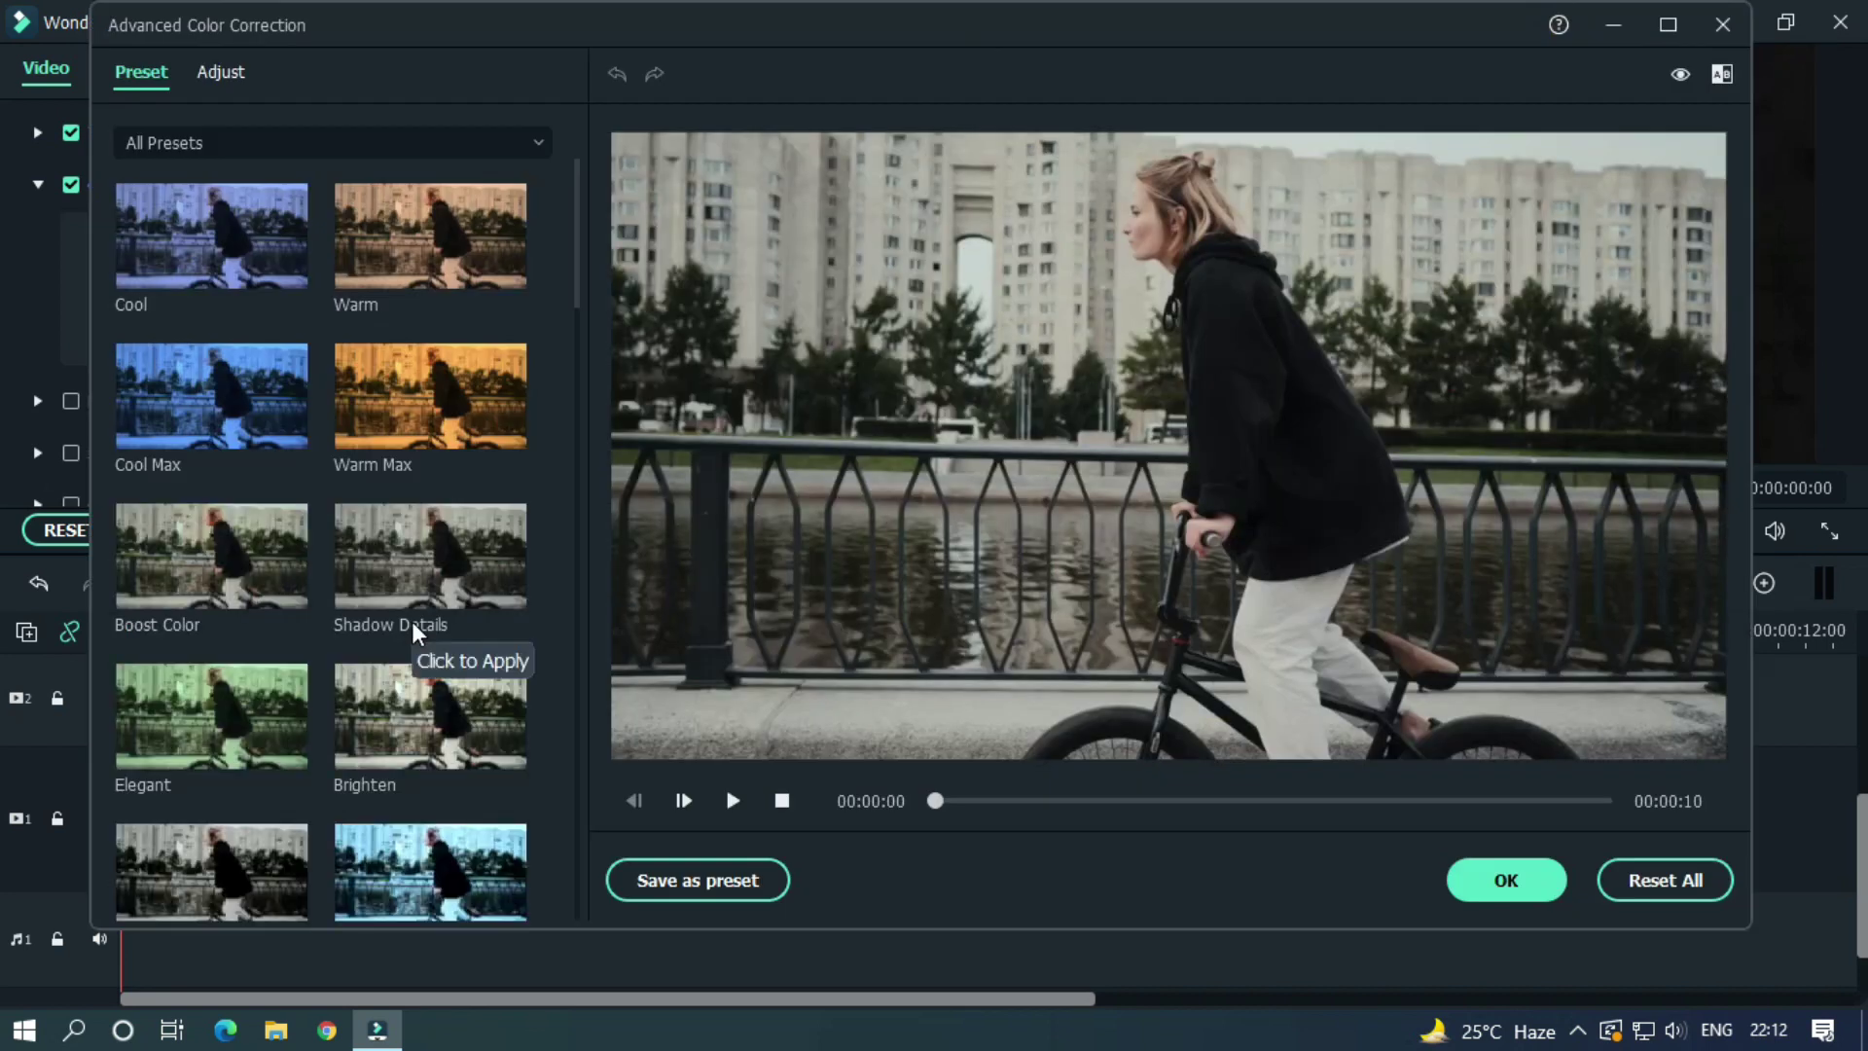
pyautogui.click(227, 78)
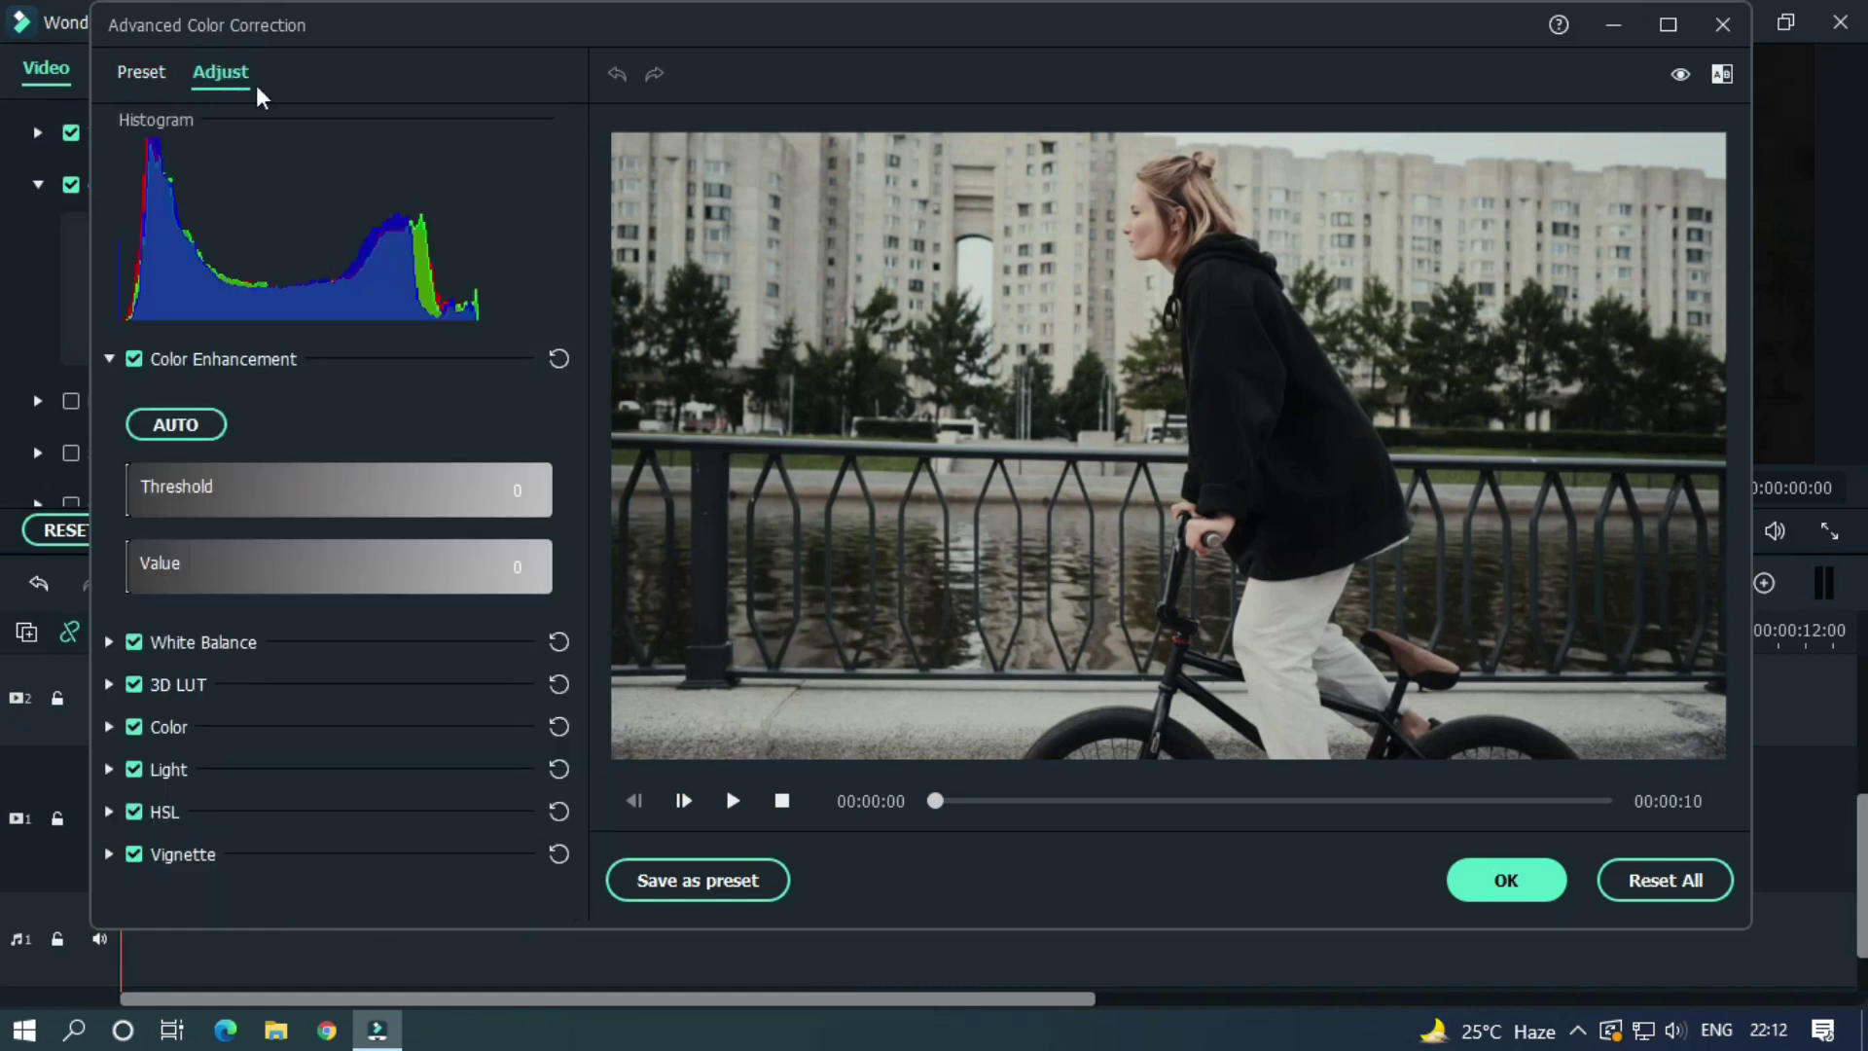
pyautogui.click(109, 727)
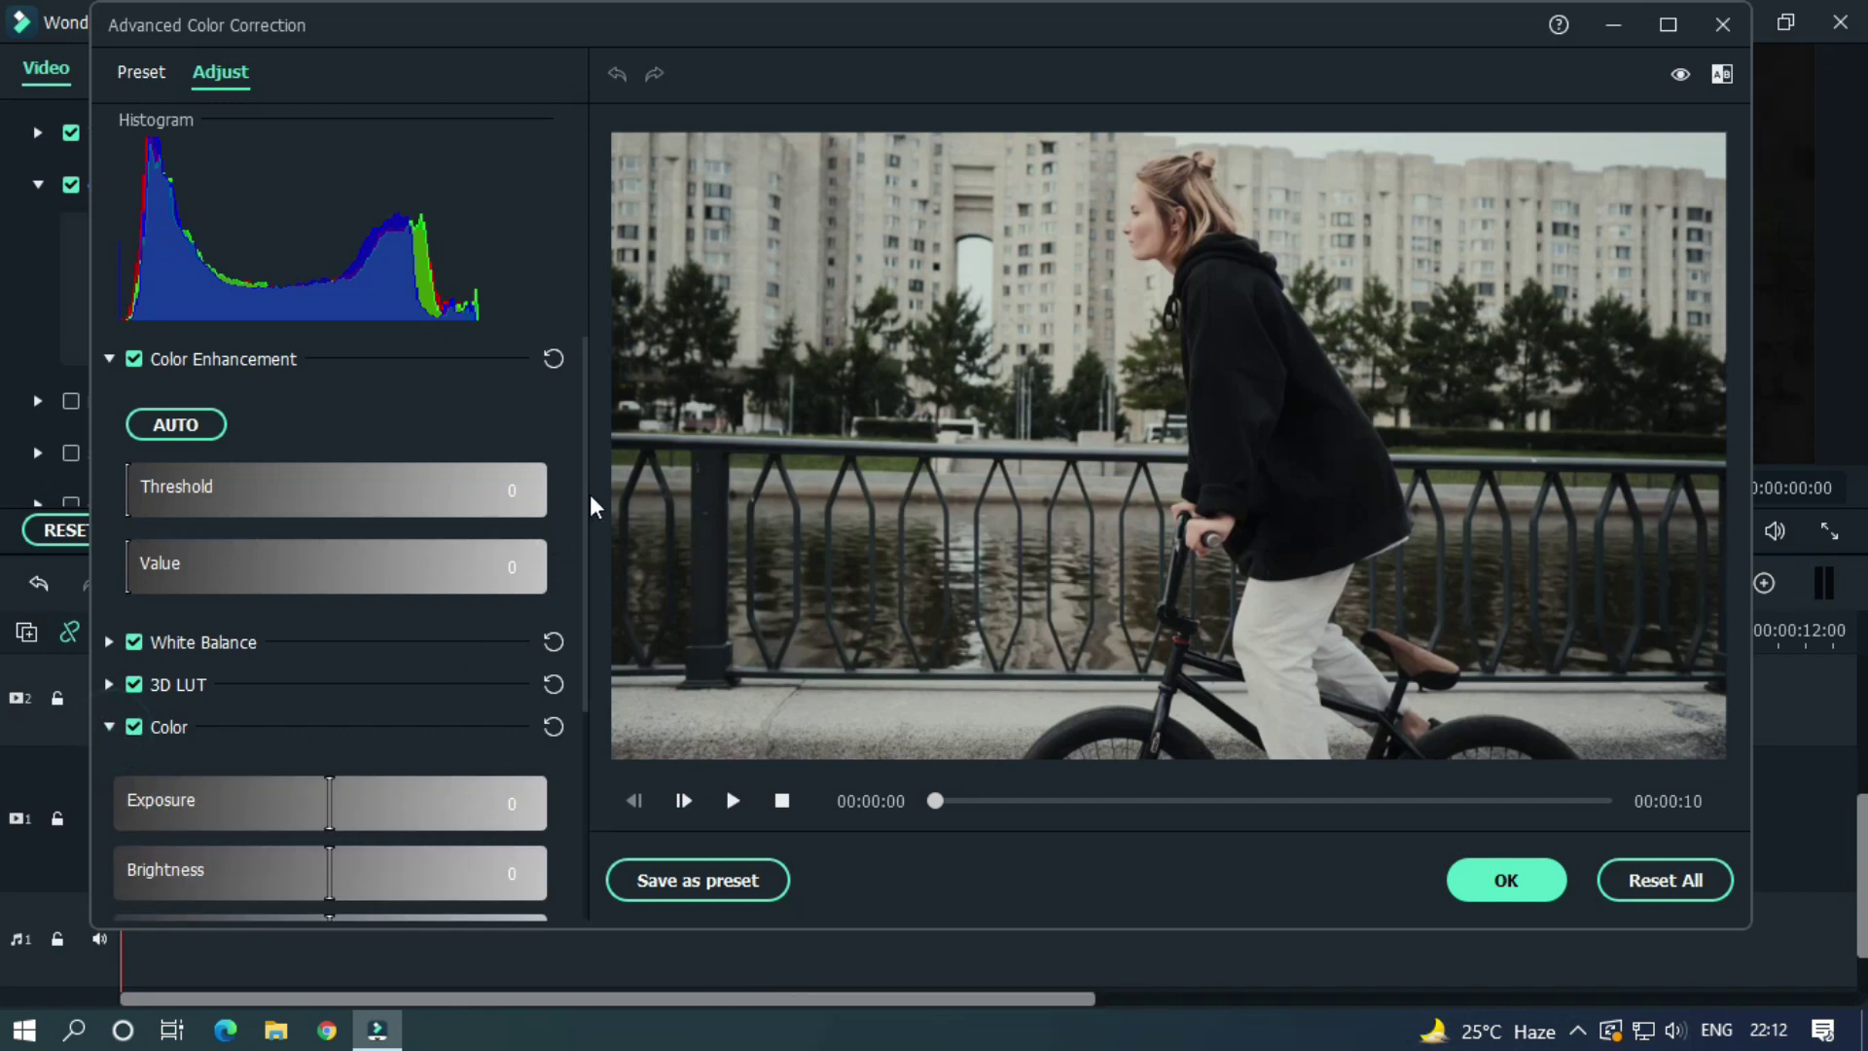
pyautogui.moveTo(584, 491); pyautogui.dragTo(600, 722)
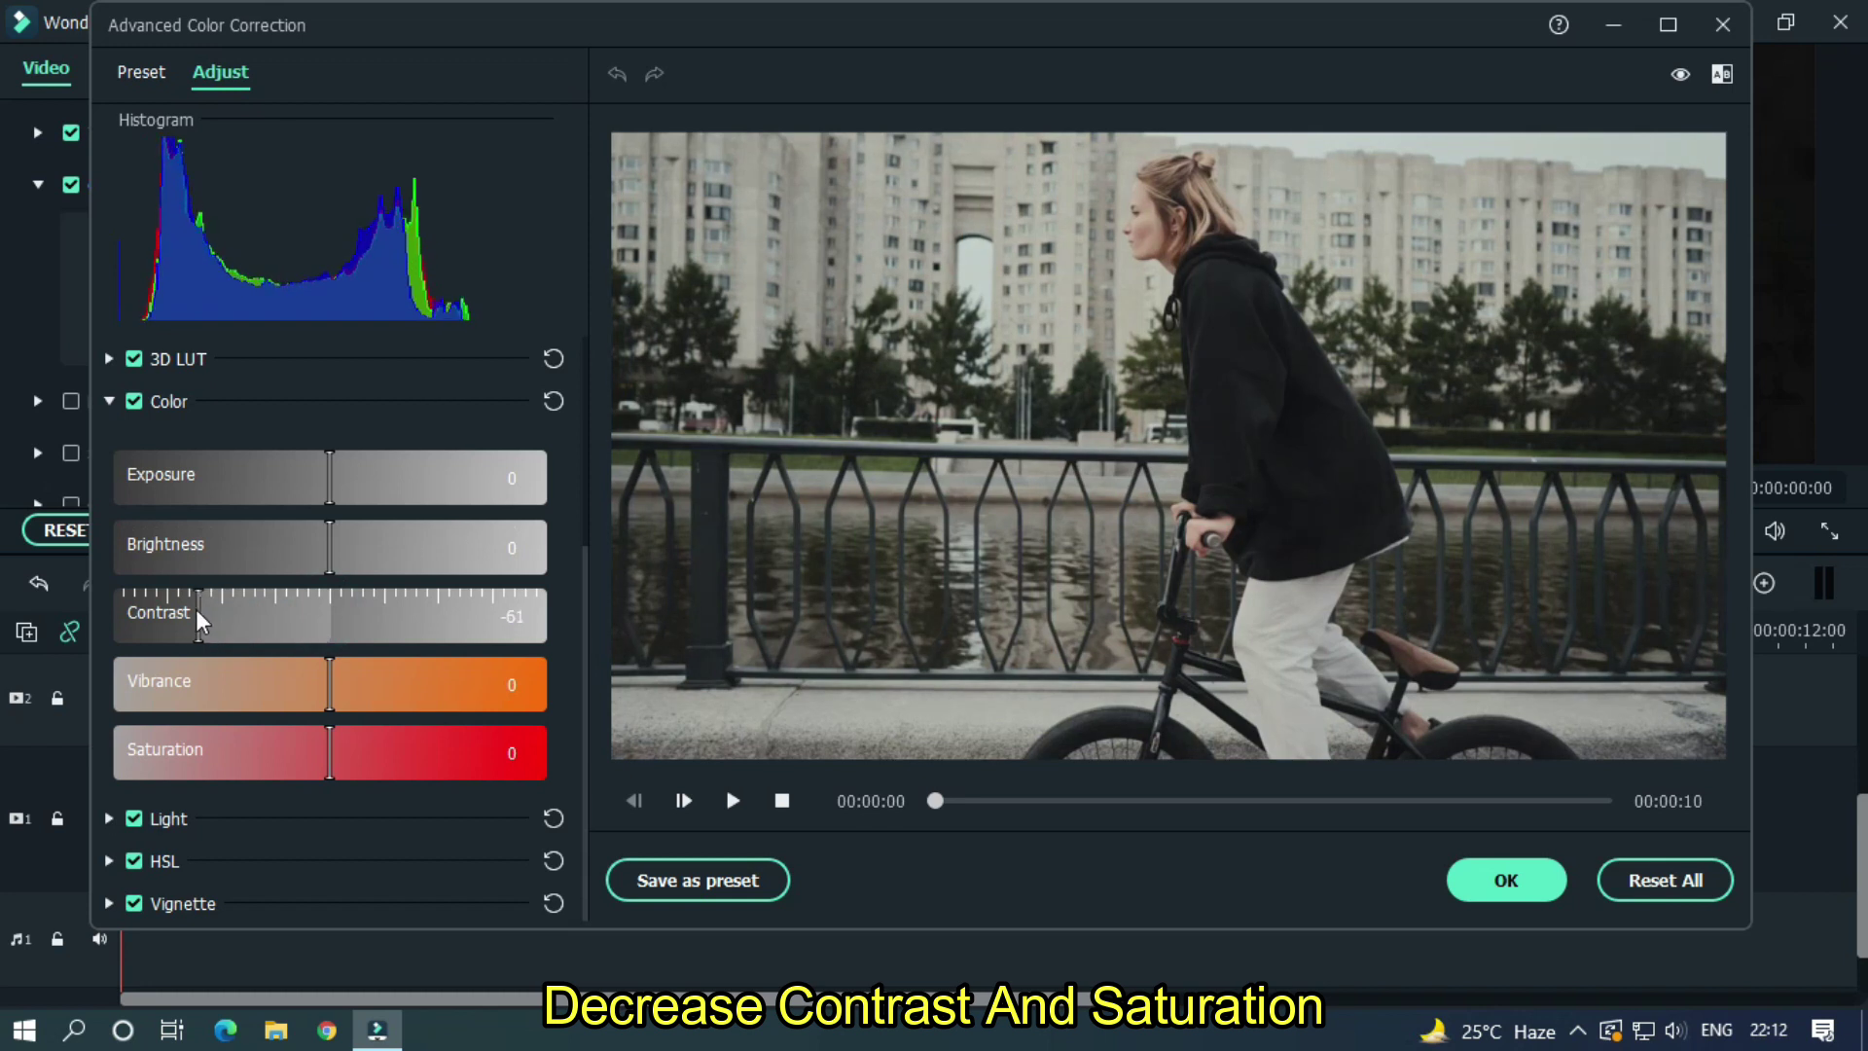
pyautogui.moveTo(198, 619); pyautogui.dragTo(175, 616)
pyautogui.moveTo(330, 754); pyautogui.dragTo(162, 754)
pyautogui.click(109, 402)
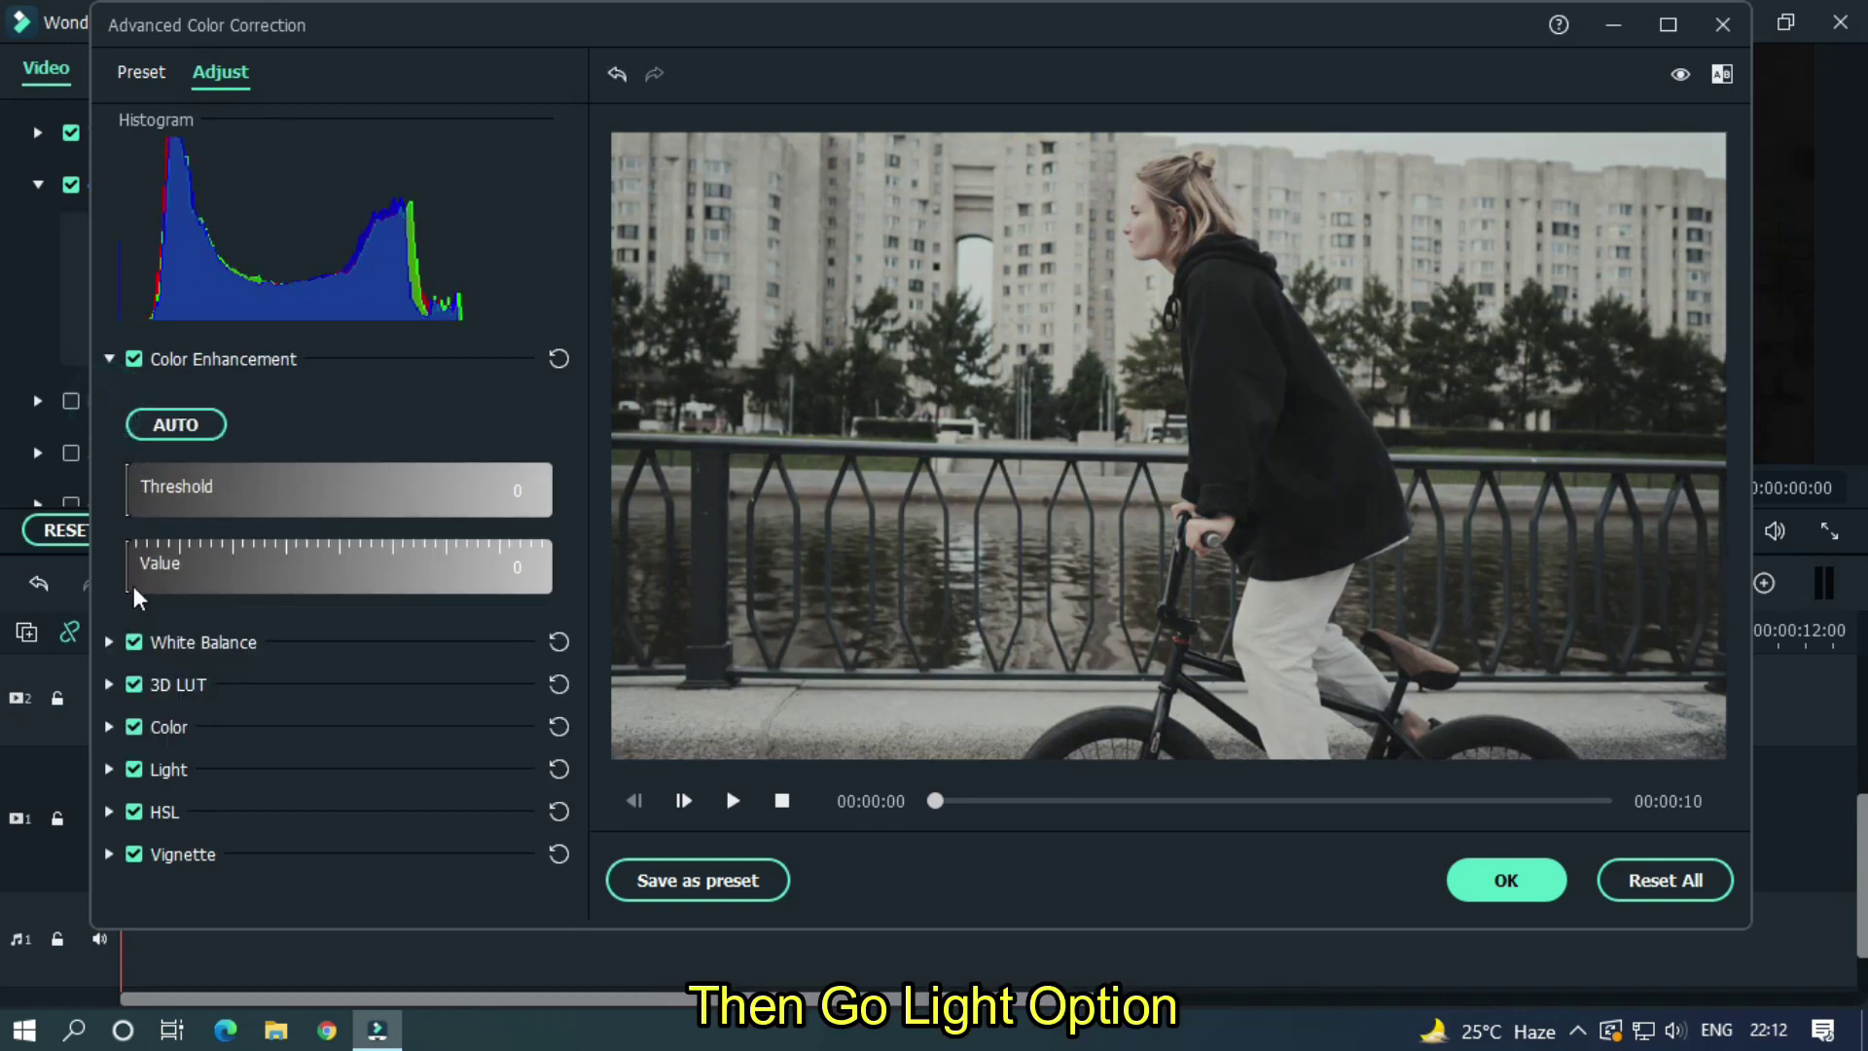
# Adjust the cyclist clip's light values to Highlights 40, Shadows -82, Whites -81 and Blacks 45
pyautogui.click(108, 769)
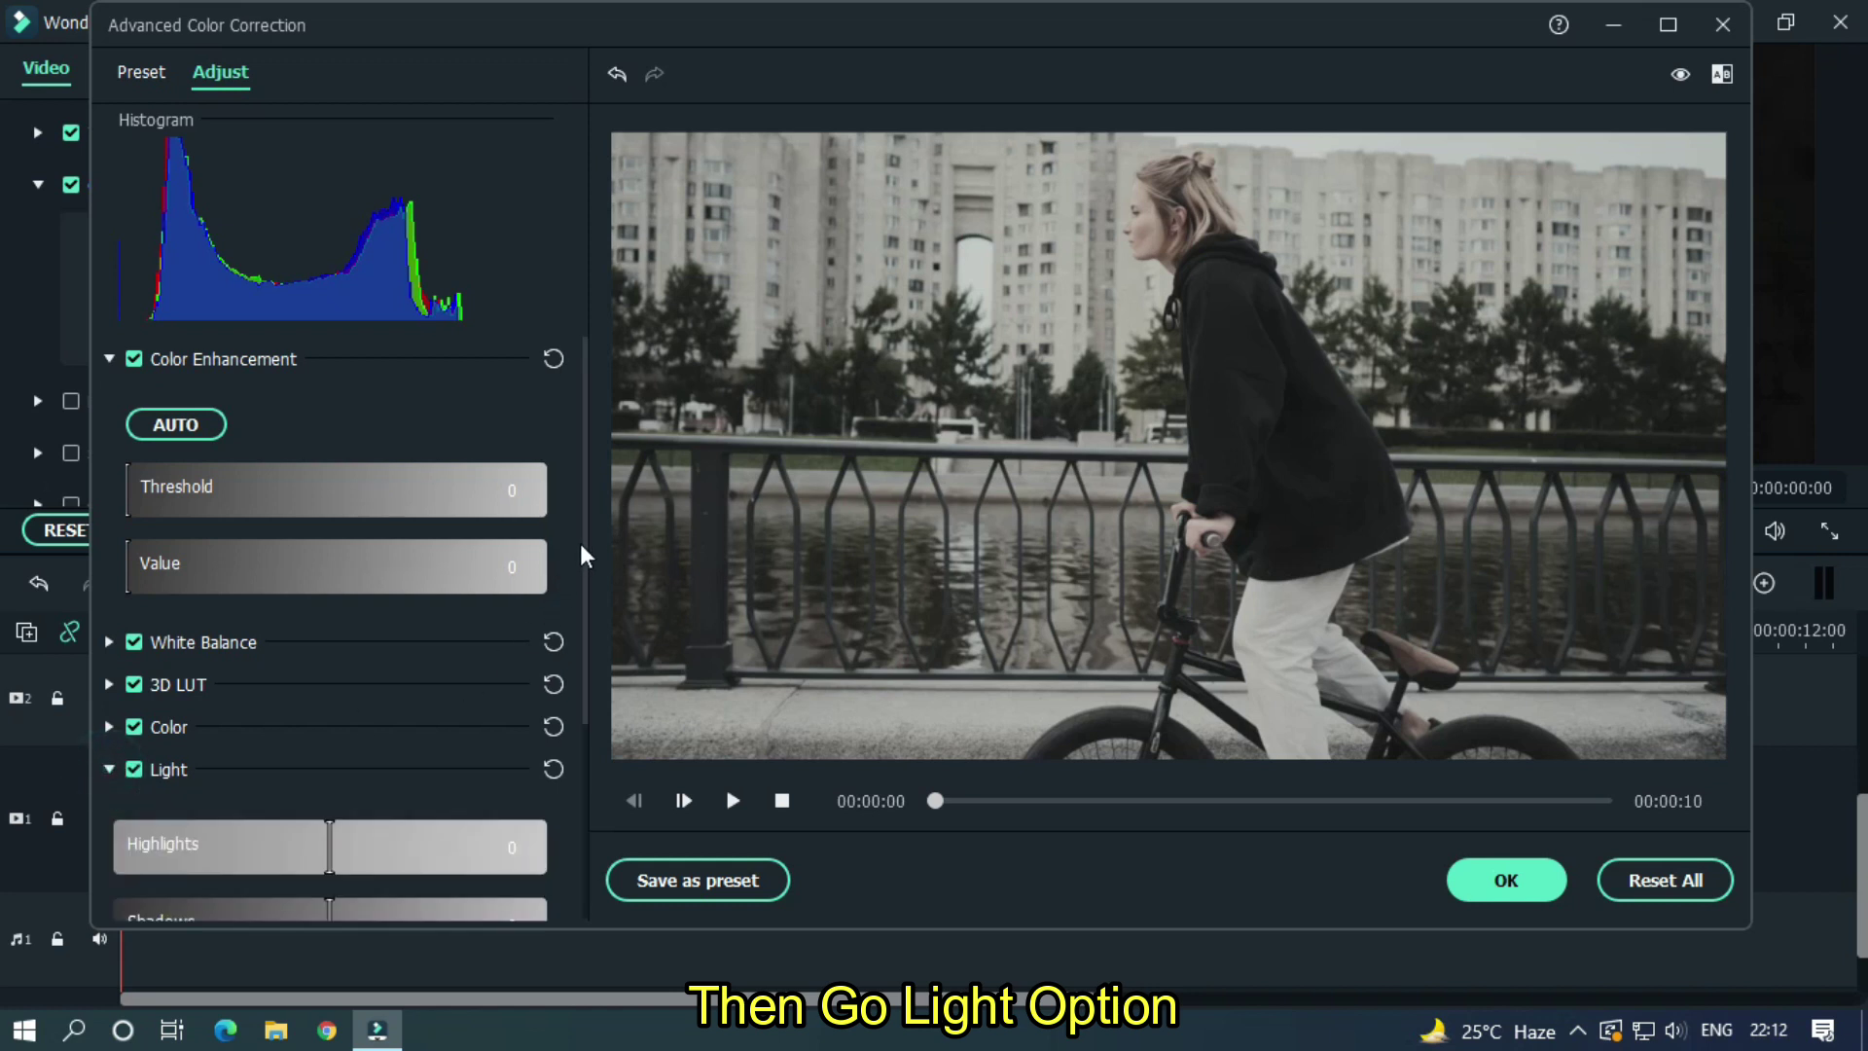
pyautogui.moveTo(587, 520); pyautogui.dragTo(595, 647)
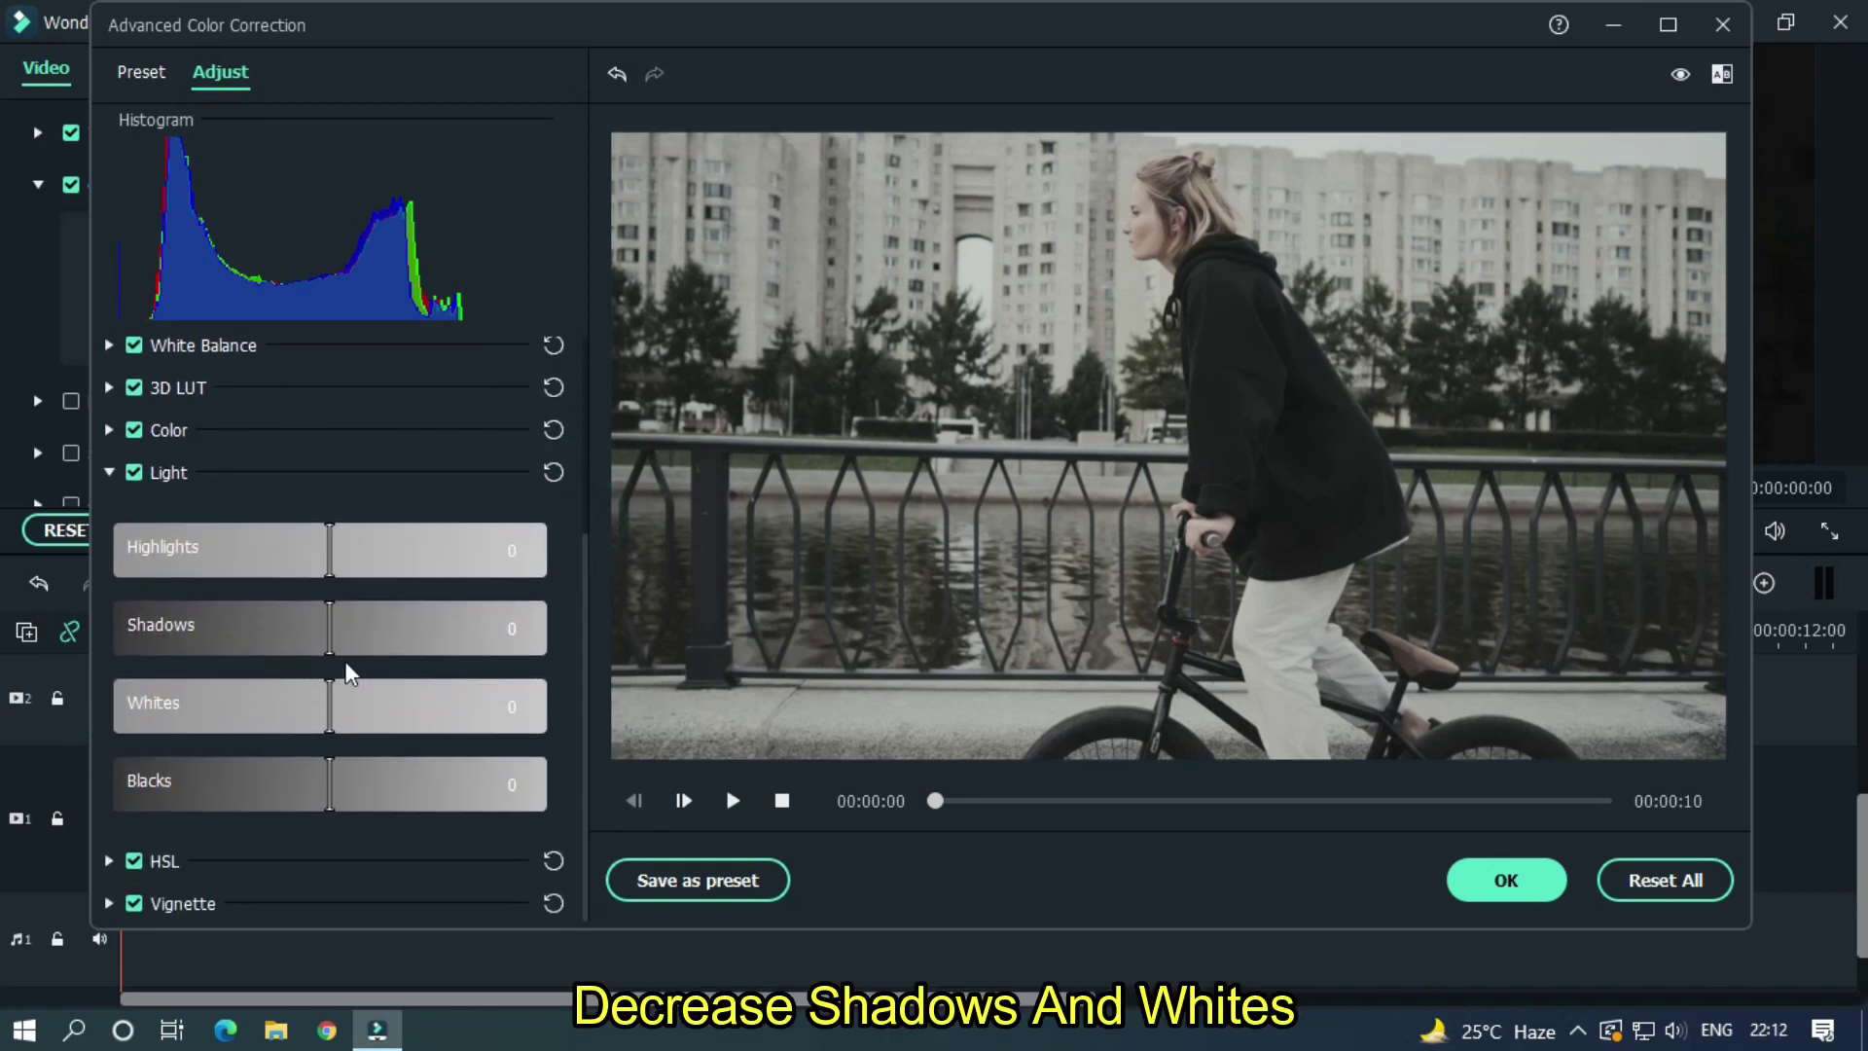
pyautogui.moveTo(329, 632); pyautogui.dragTo(152, 632)
pyautogui.moveTo(329, 702); pyautogui.dragTo(154, 704)
pyautogui.moveTo(330, 550); pyautogui.dragTo(423, 564)
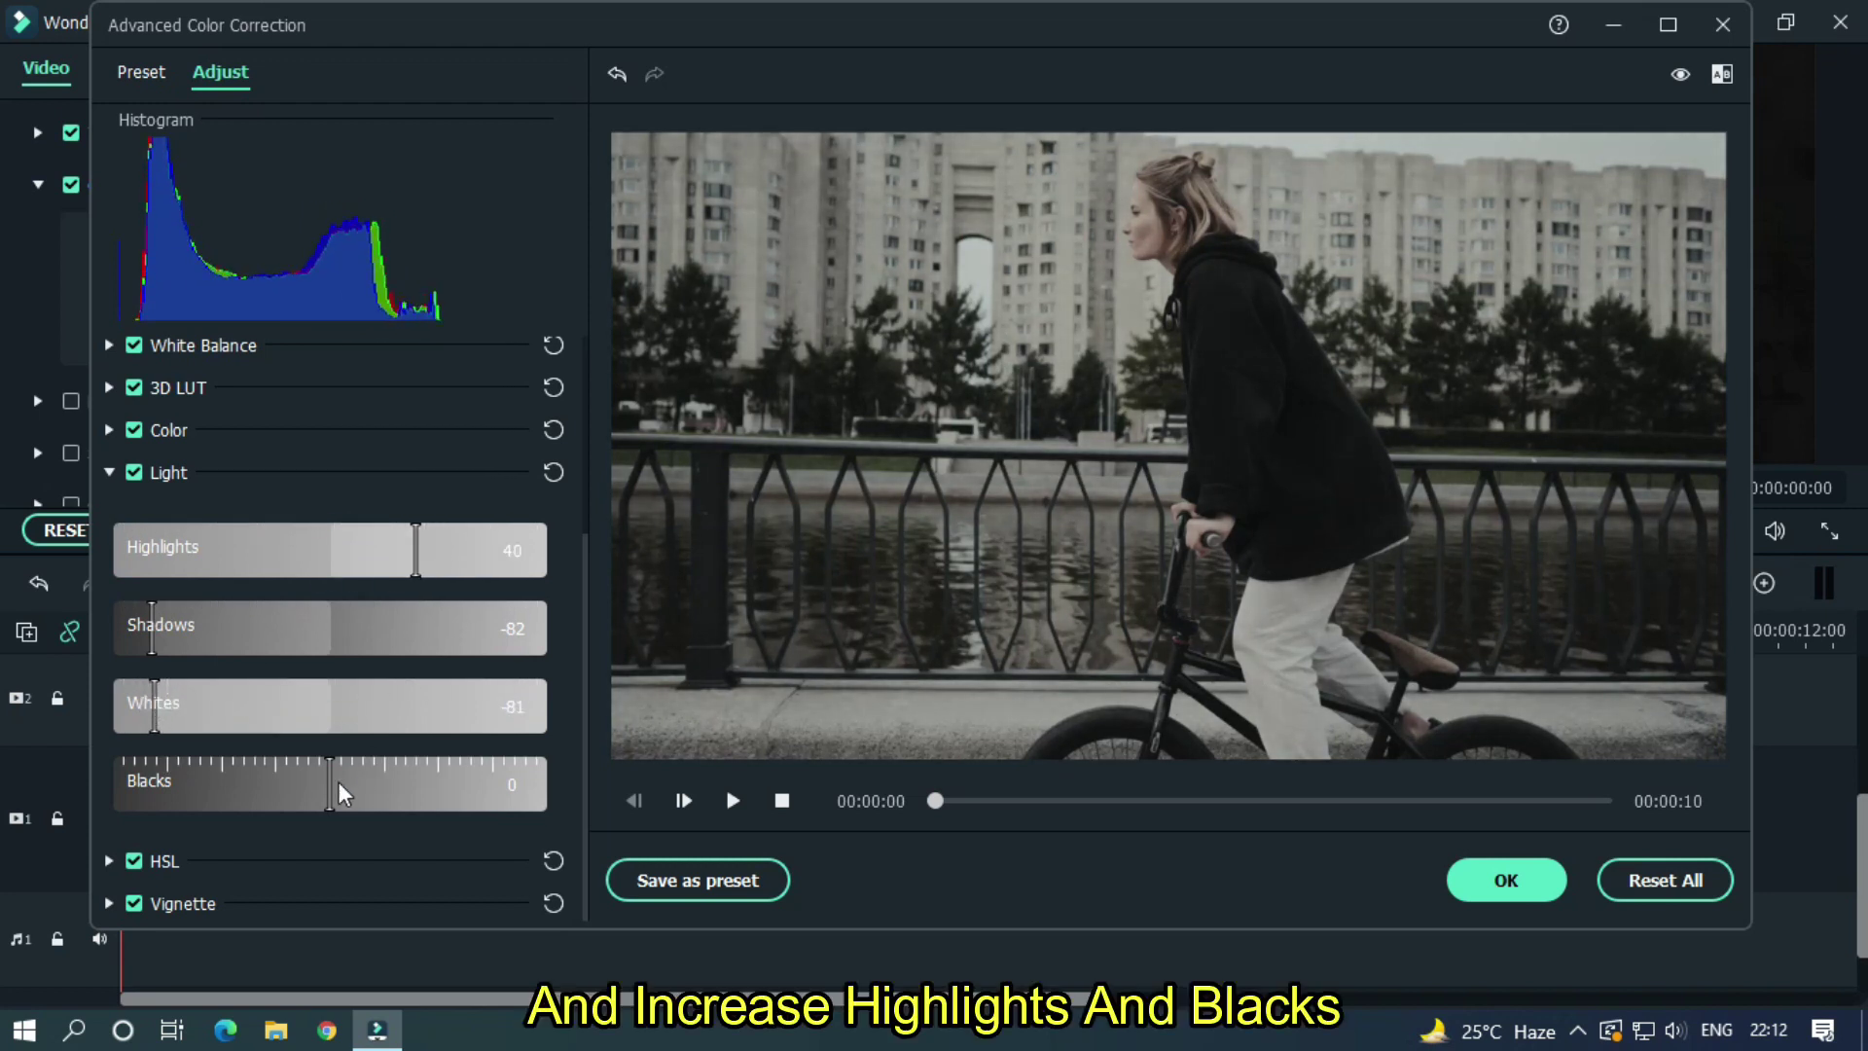
pyautogui.moveTo(331, 796); pyautogui.dragTo(433, 798)
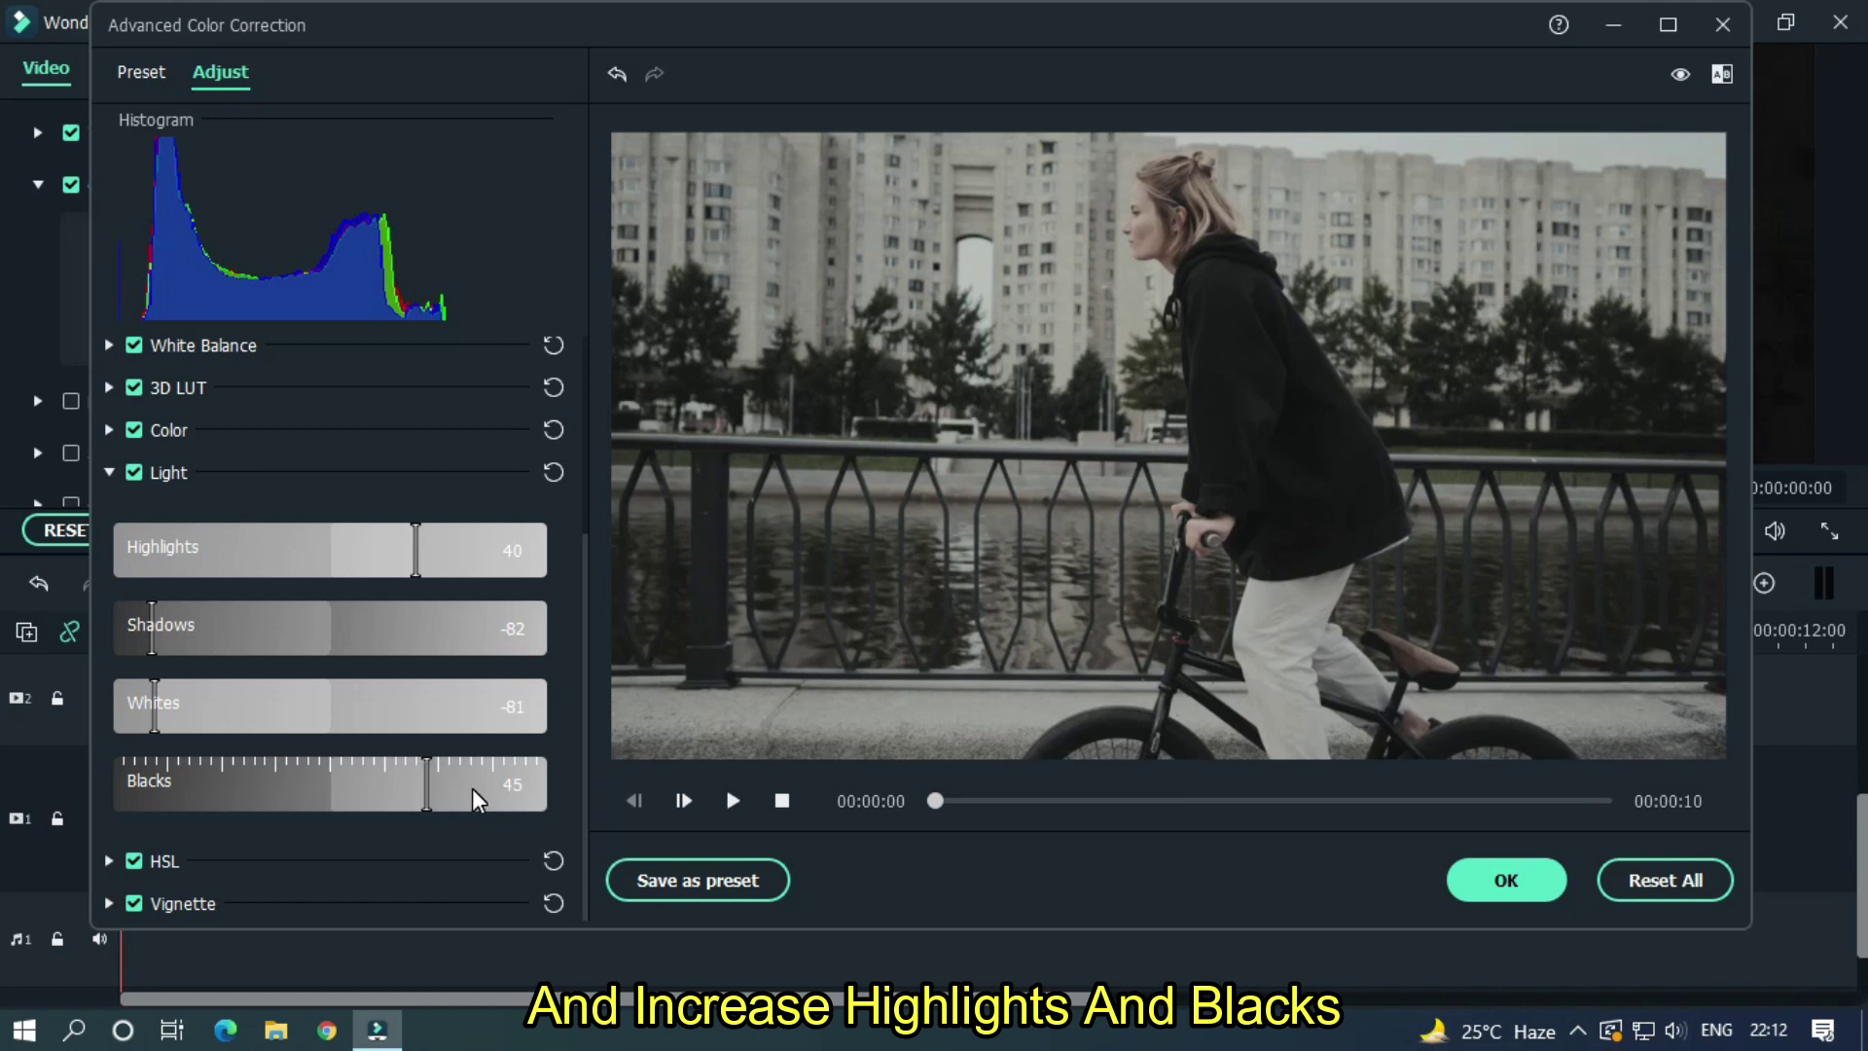
# Compare the cyclist footage with and without the color correction, then apply the correction and close the clip settings
pyautogui.click(1683, 76)
pyautogui.click(1683, 76)
pyautogui.click(1683, 75)
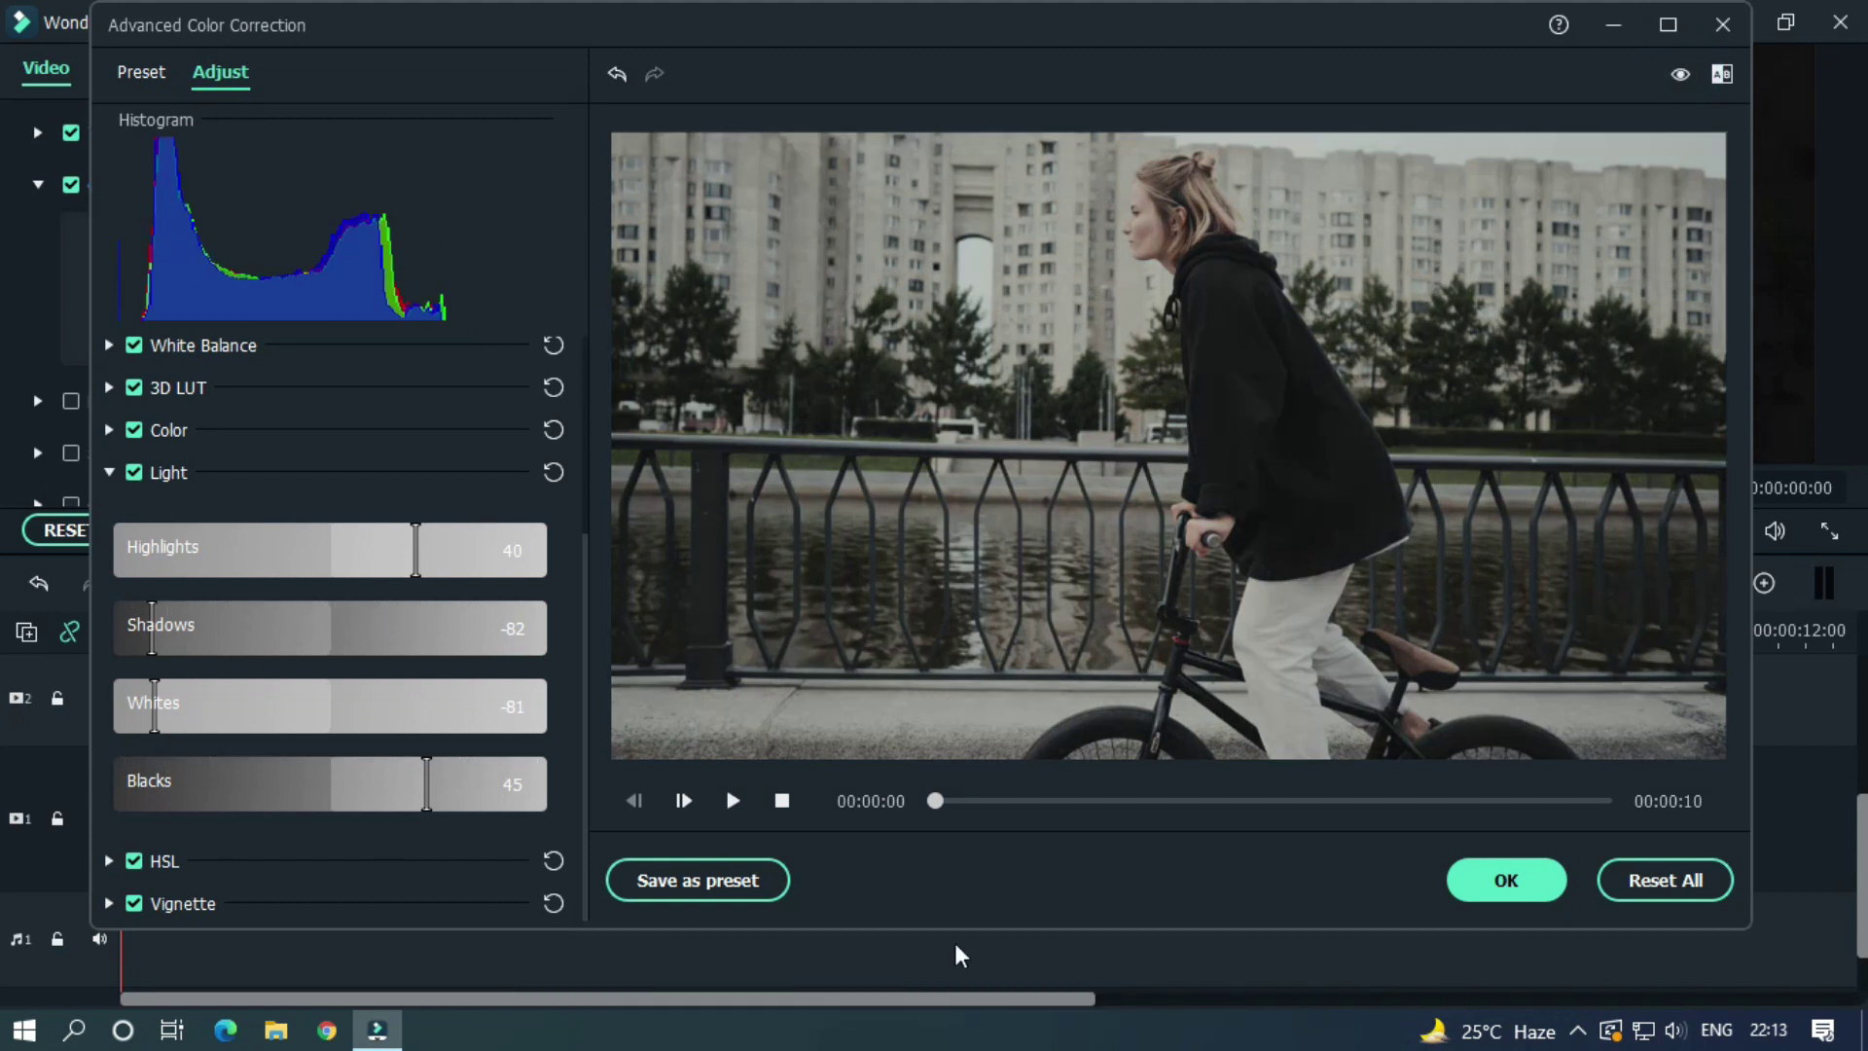
pyautogui.click(1545, 889)
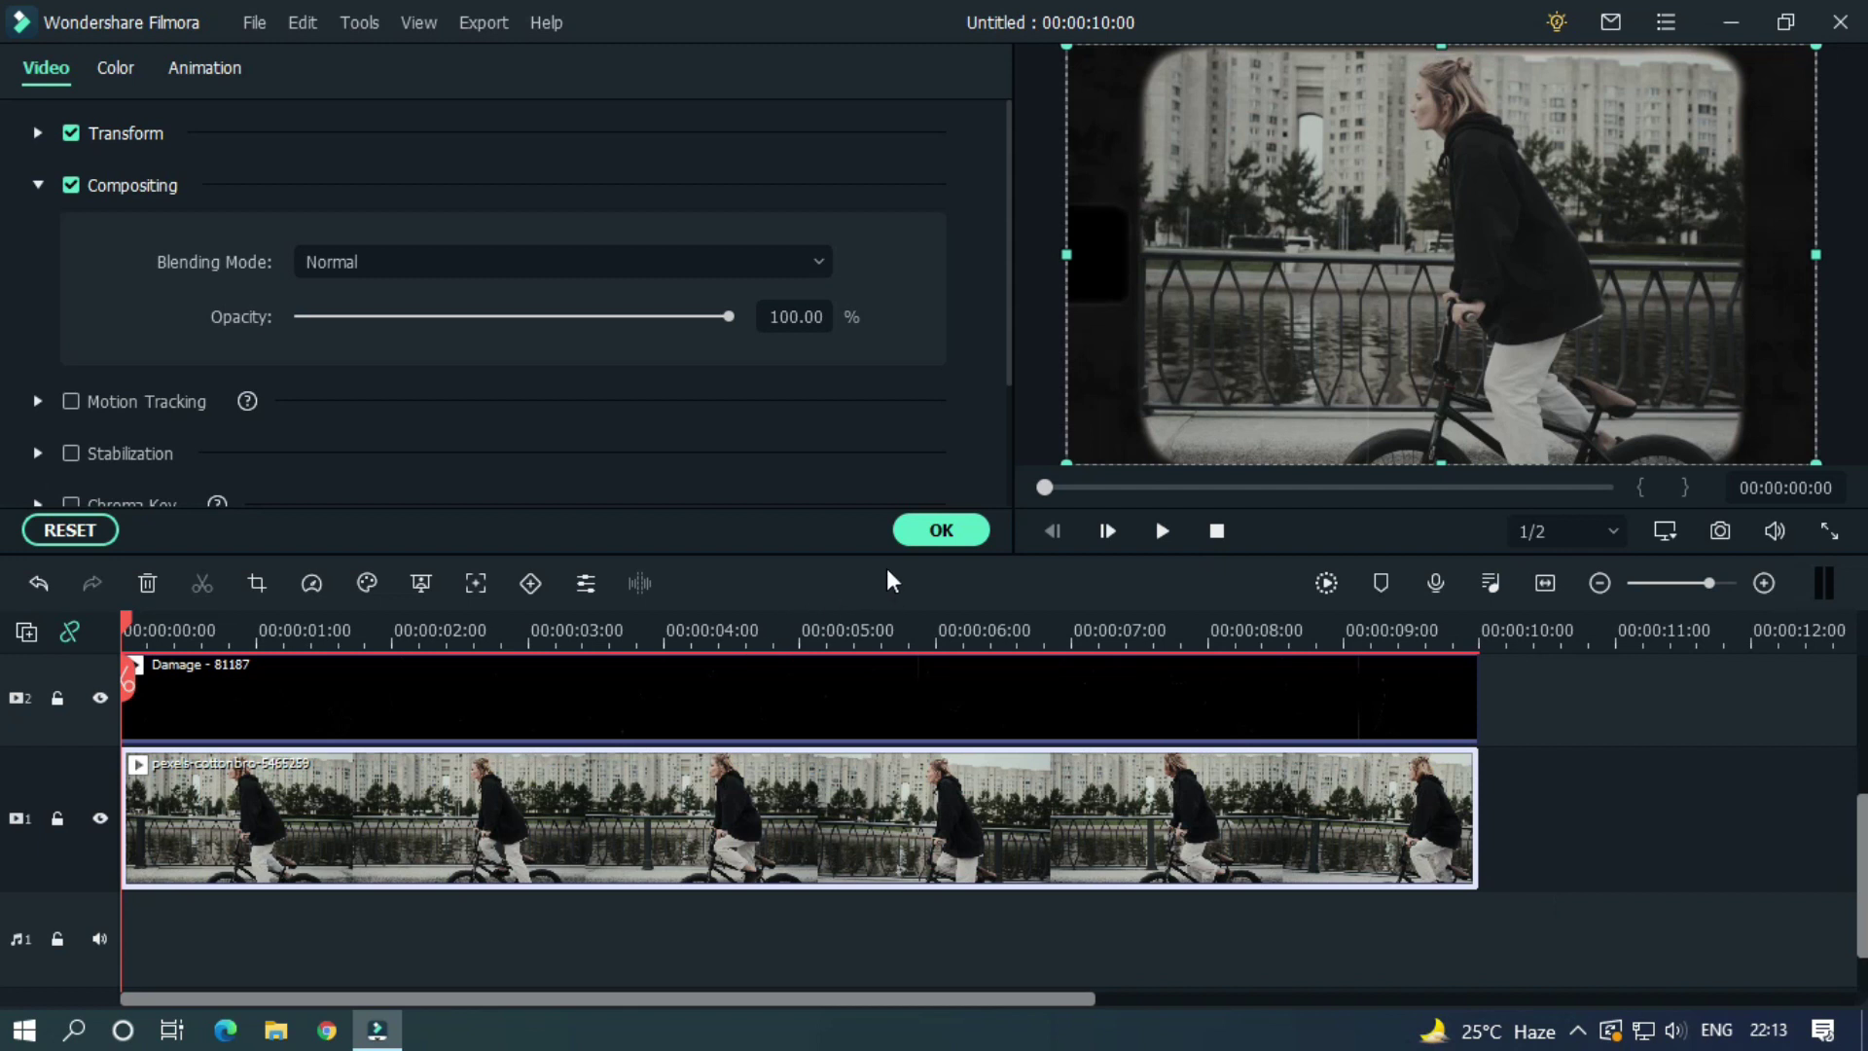
pyautogui.click(929, 532)
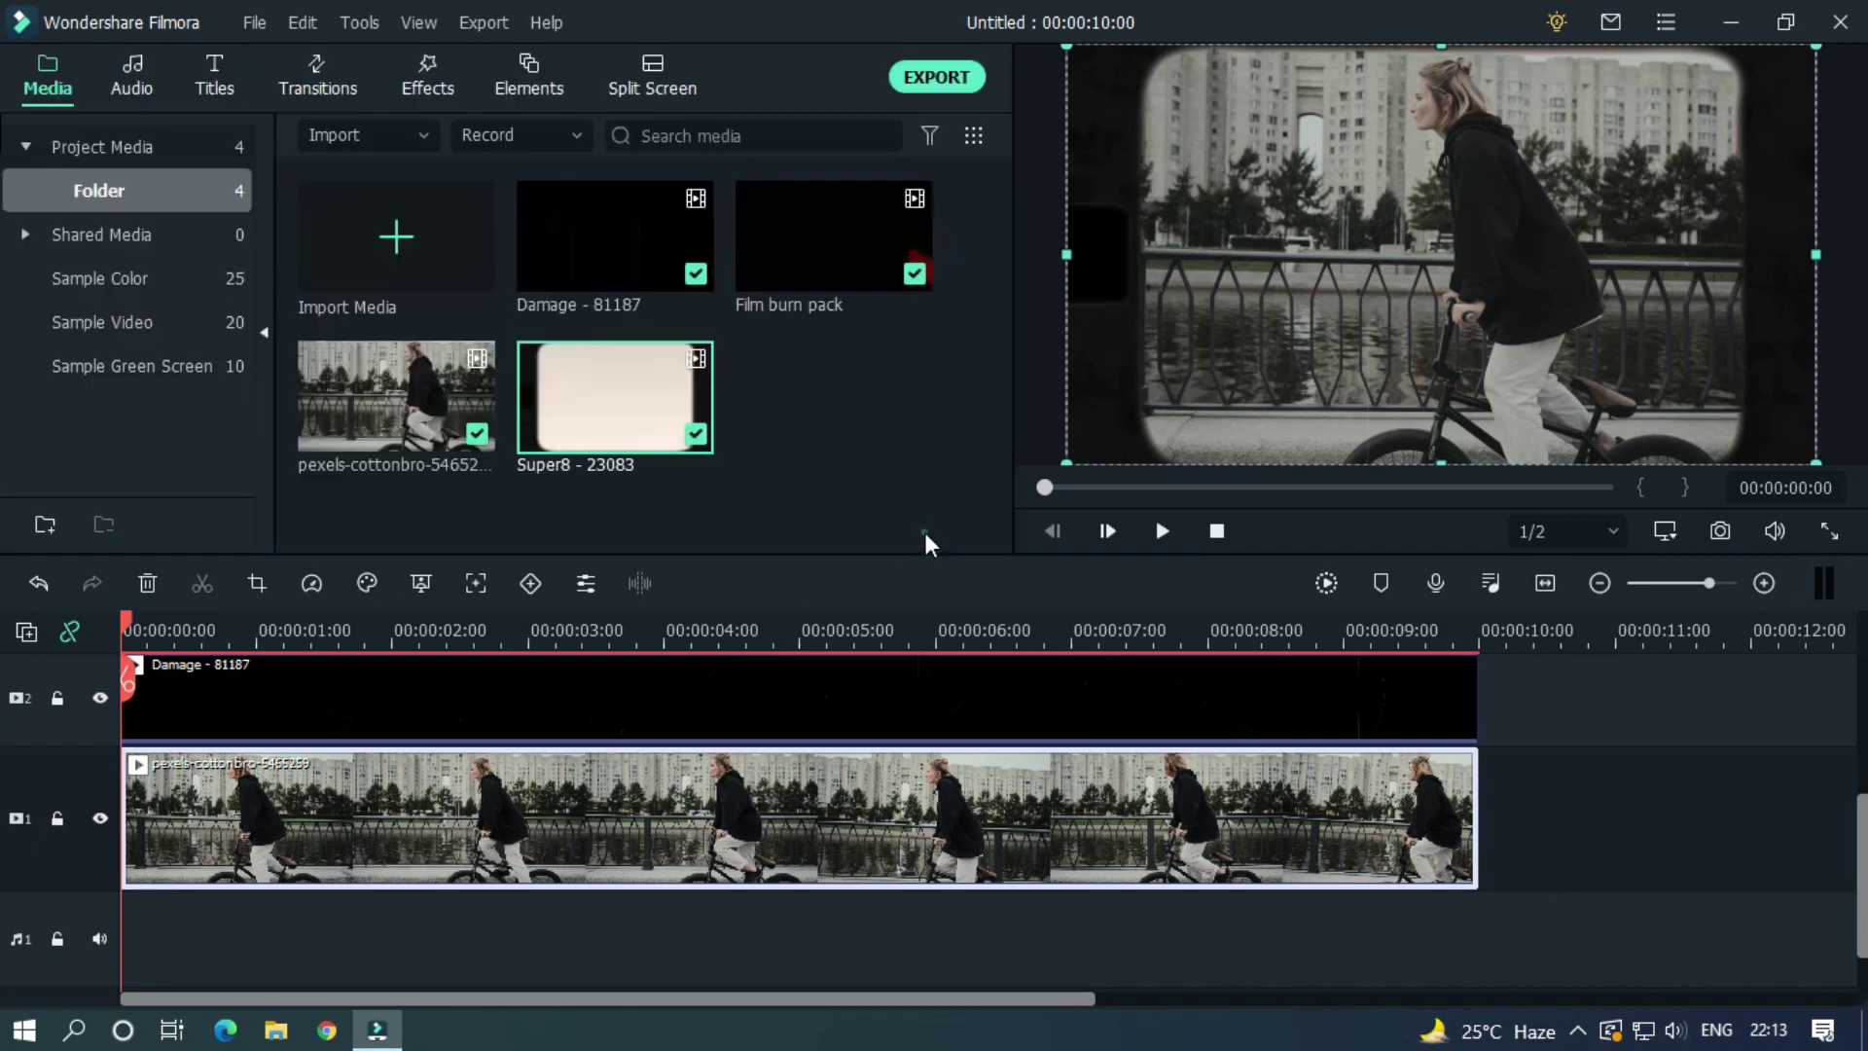
# Search the effects for "silent" and apply the Silent Film effect to the cyclist clip
pyautogui.click(438, 85)
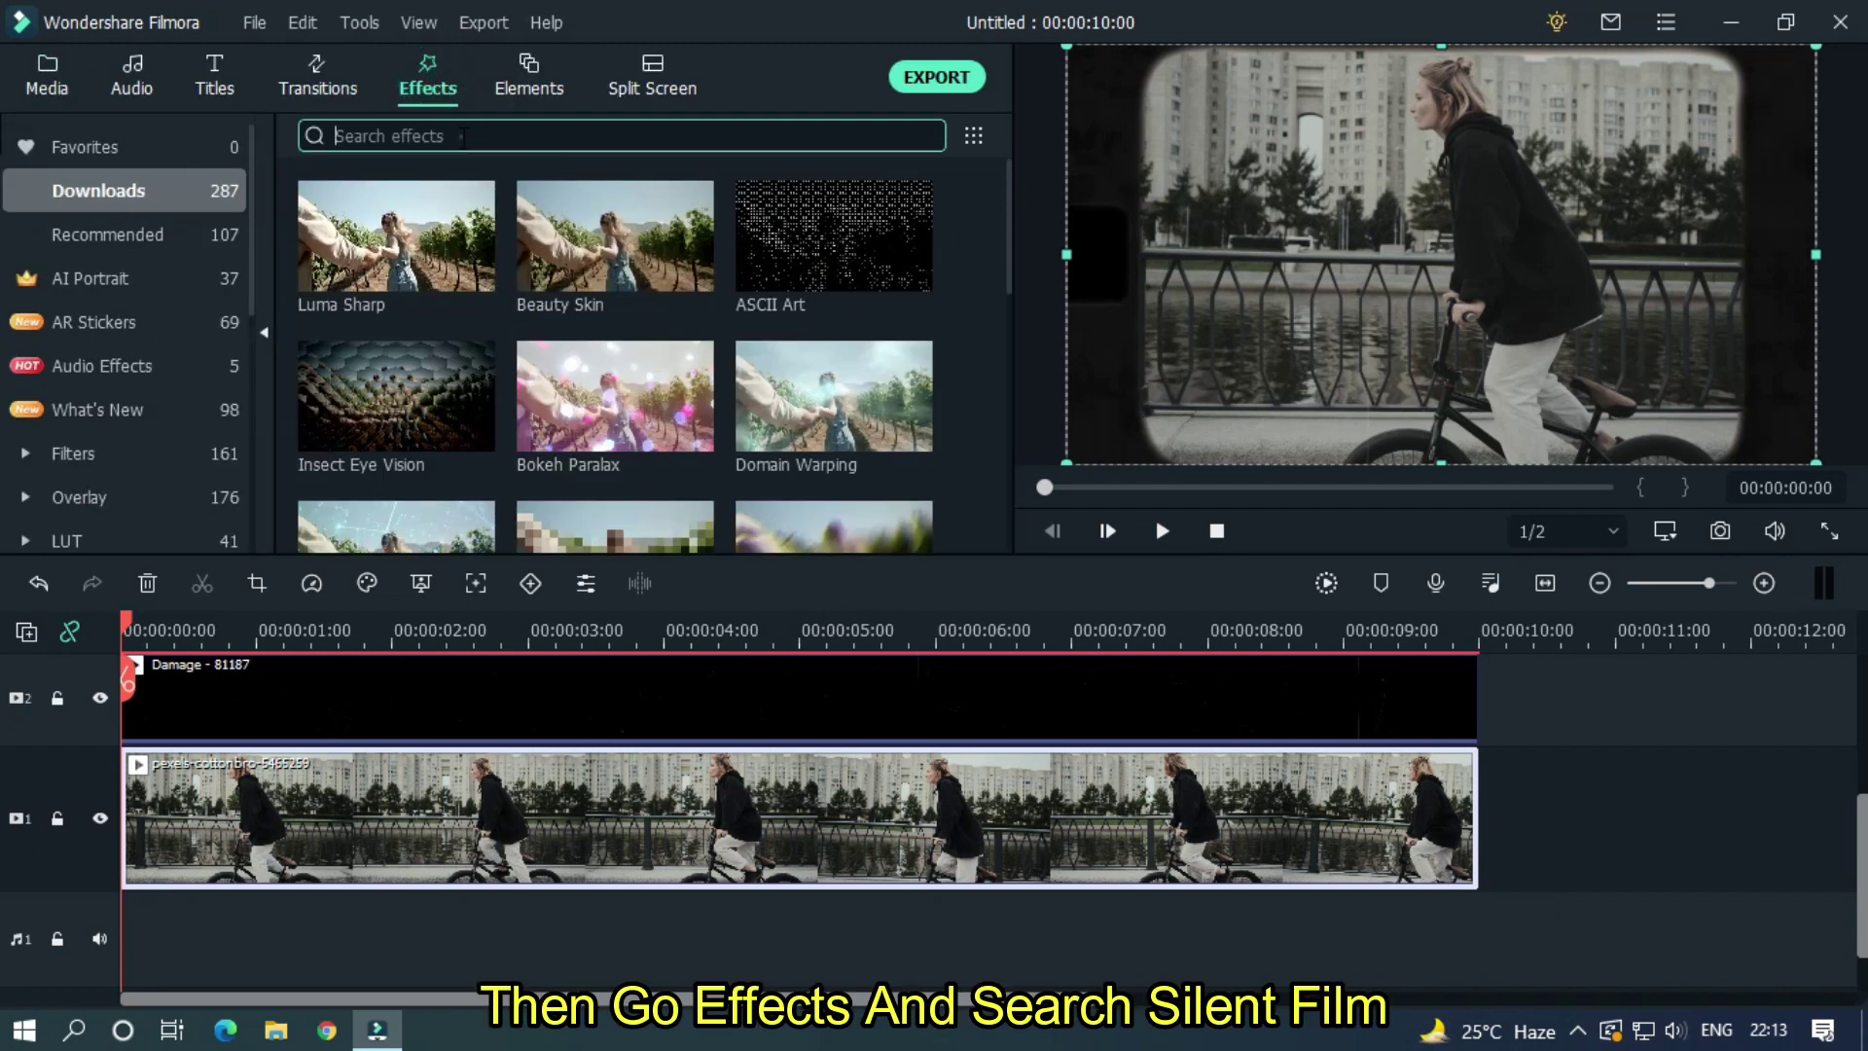
pyautogui.click(462, 137)
pyautogui.write('silent')
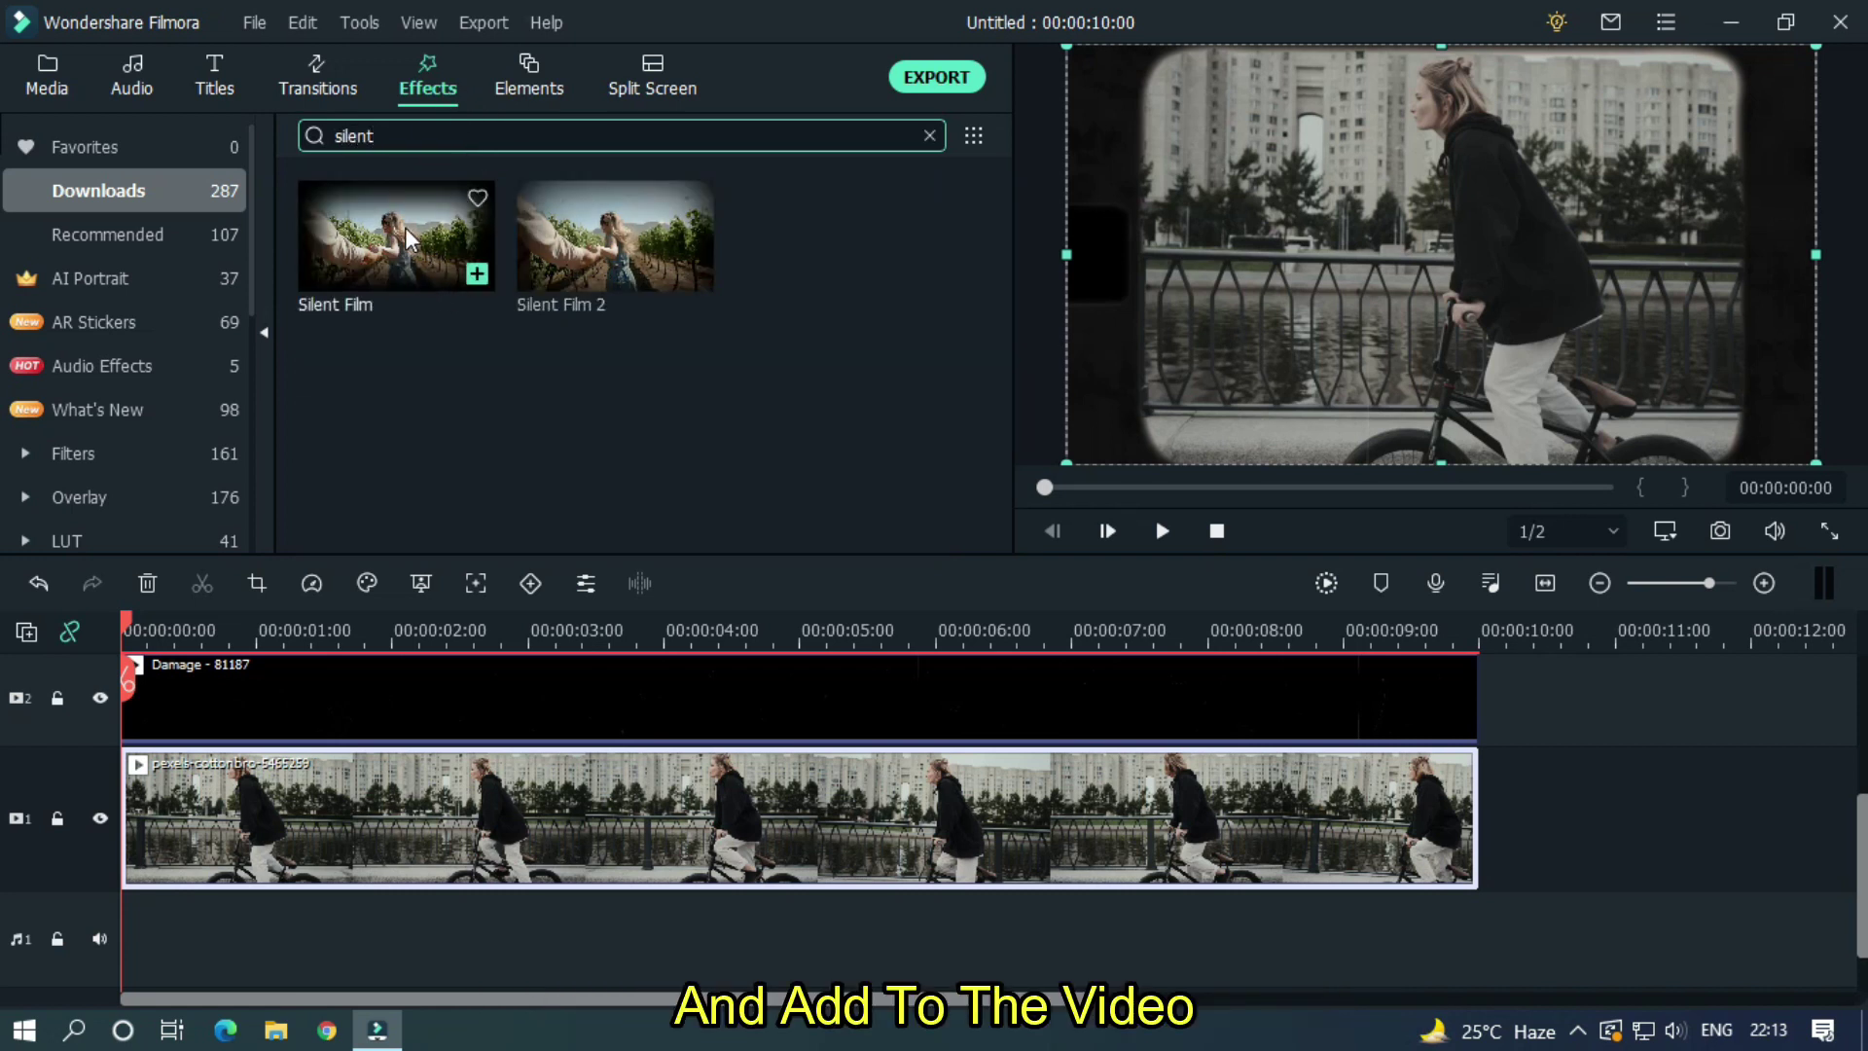
pyautogui.moveTo(406, 238); pyautogui.dragTo(367, 836)
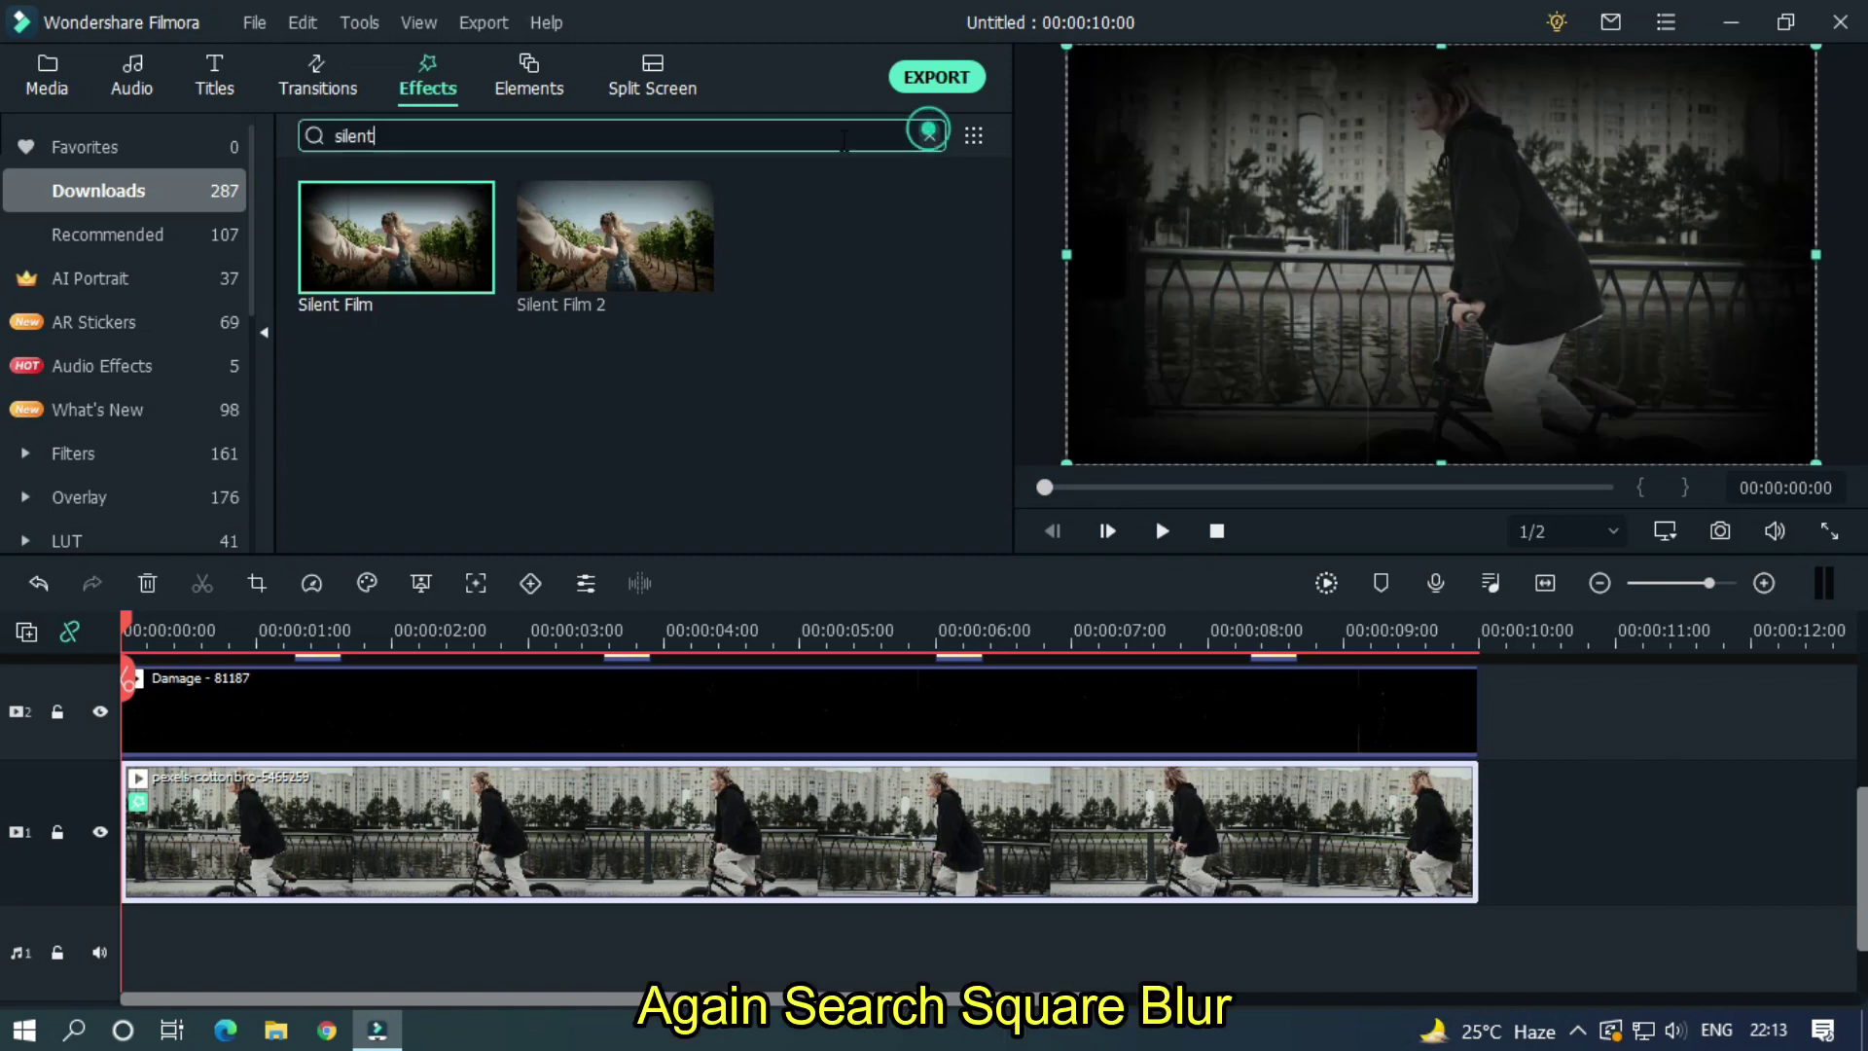
# Search the effects for "squa" and apply the Square Blur effect to the cyclist clip
pyautogui.click(929, 137)
pyautogui.click(820, 137)
pyautogui.write('squa')
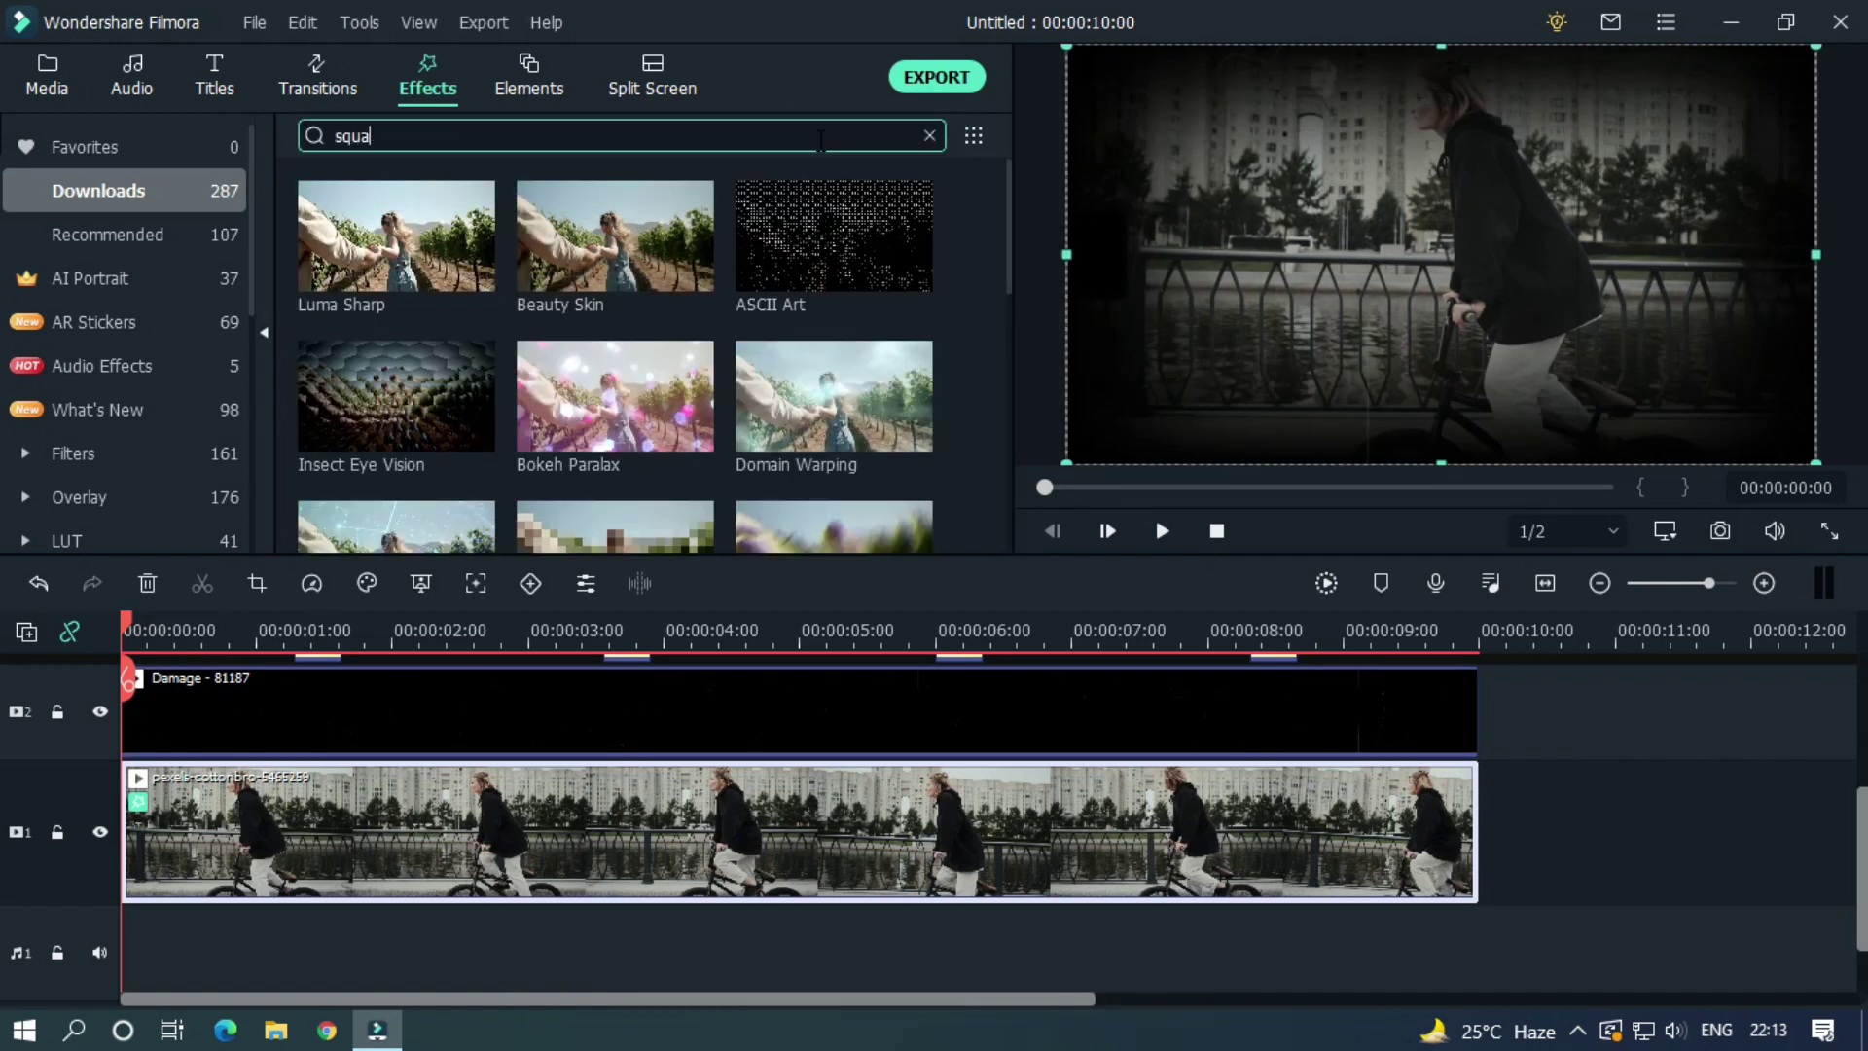
pyautogui.moveTo(407, 229); pyautogui.dragTo(371, 820)
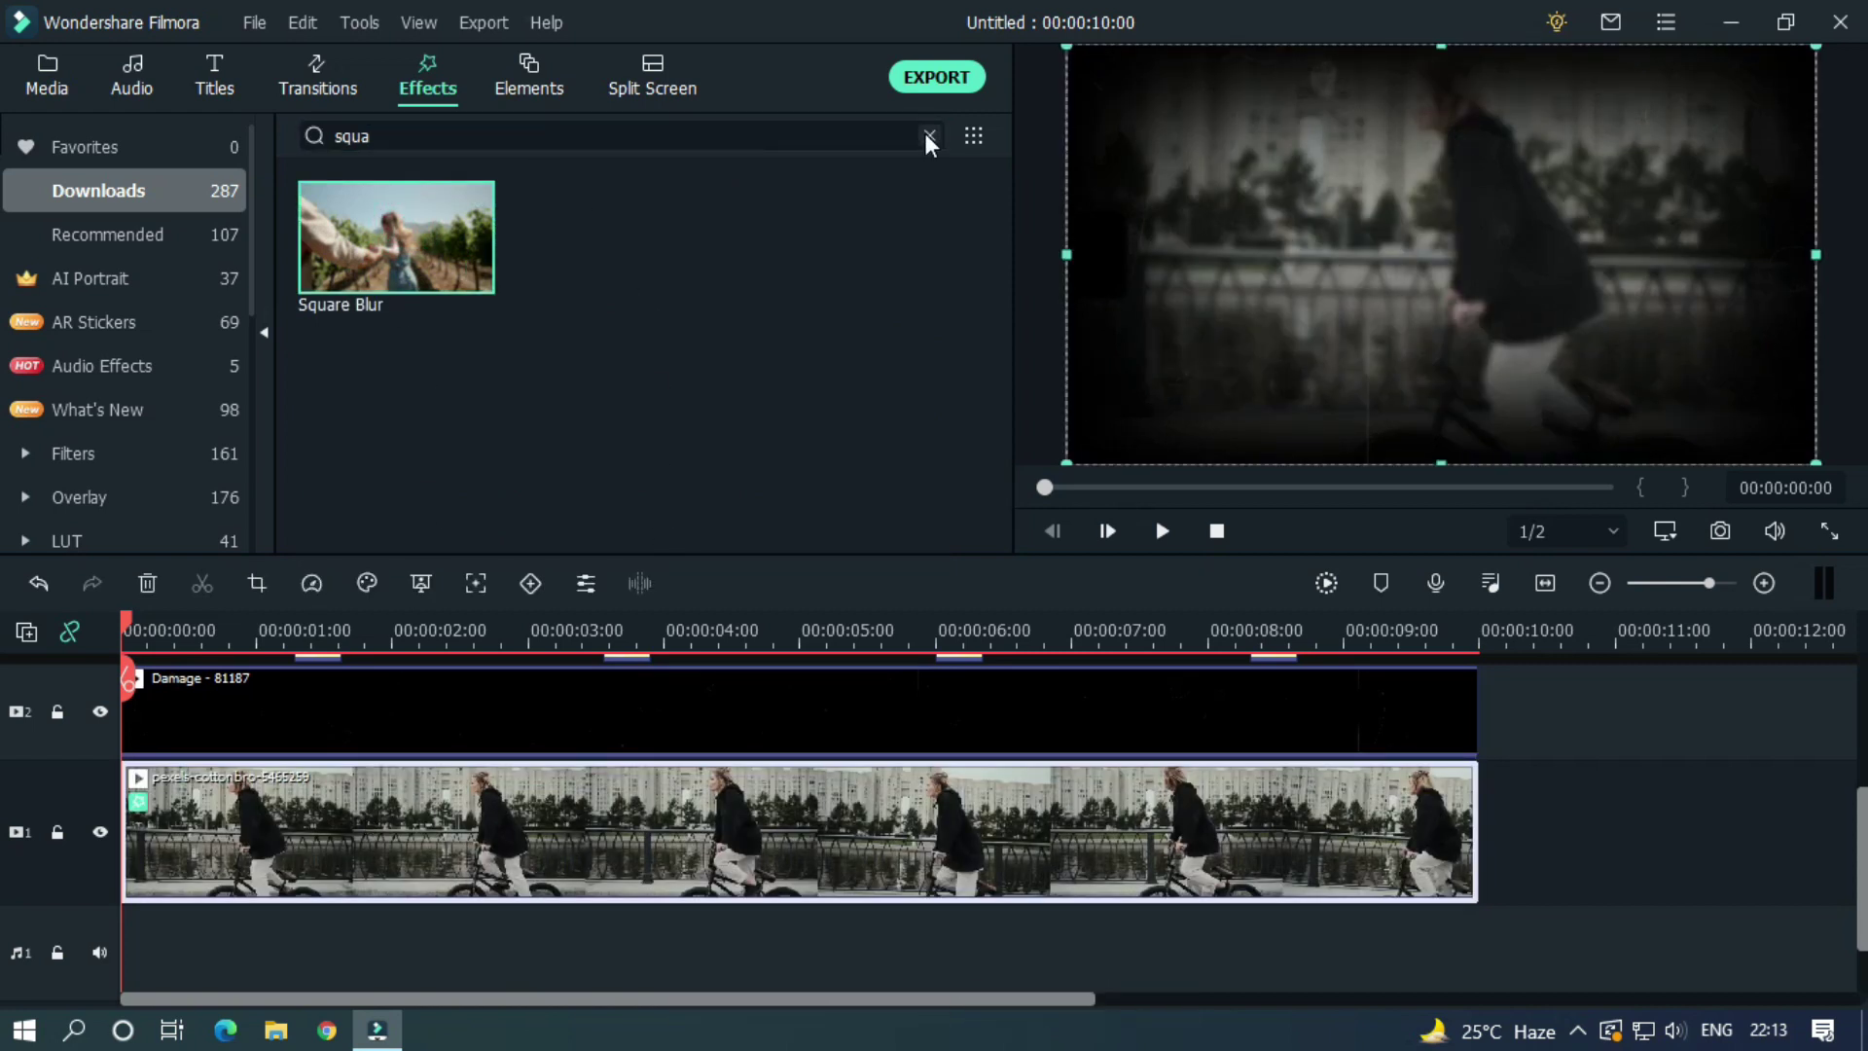
# Search the effects for "lines" and apply the Glitch Lines effect to the cyclist clip
pyautogui.click(929, 137)
pyautogui.click(876, 144)
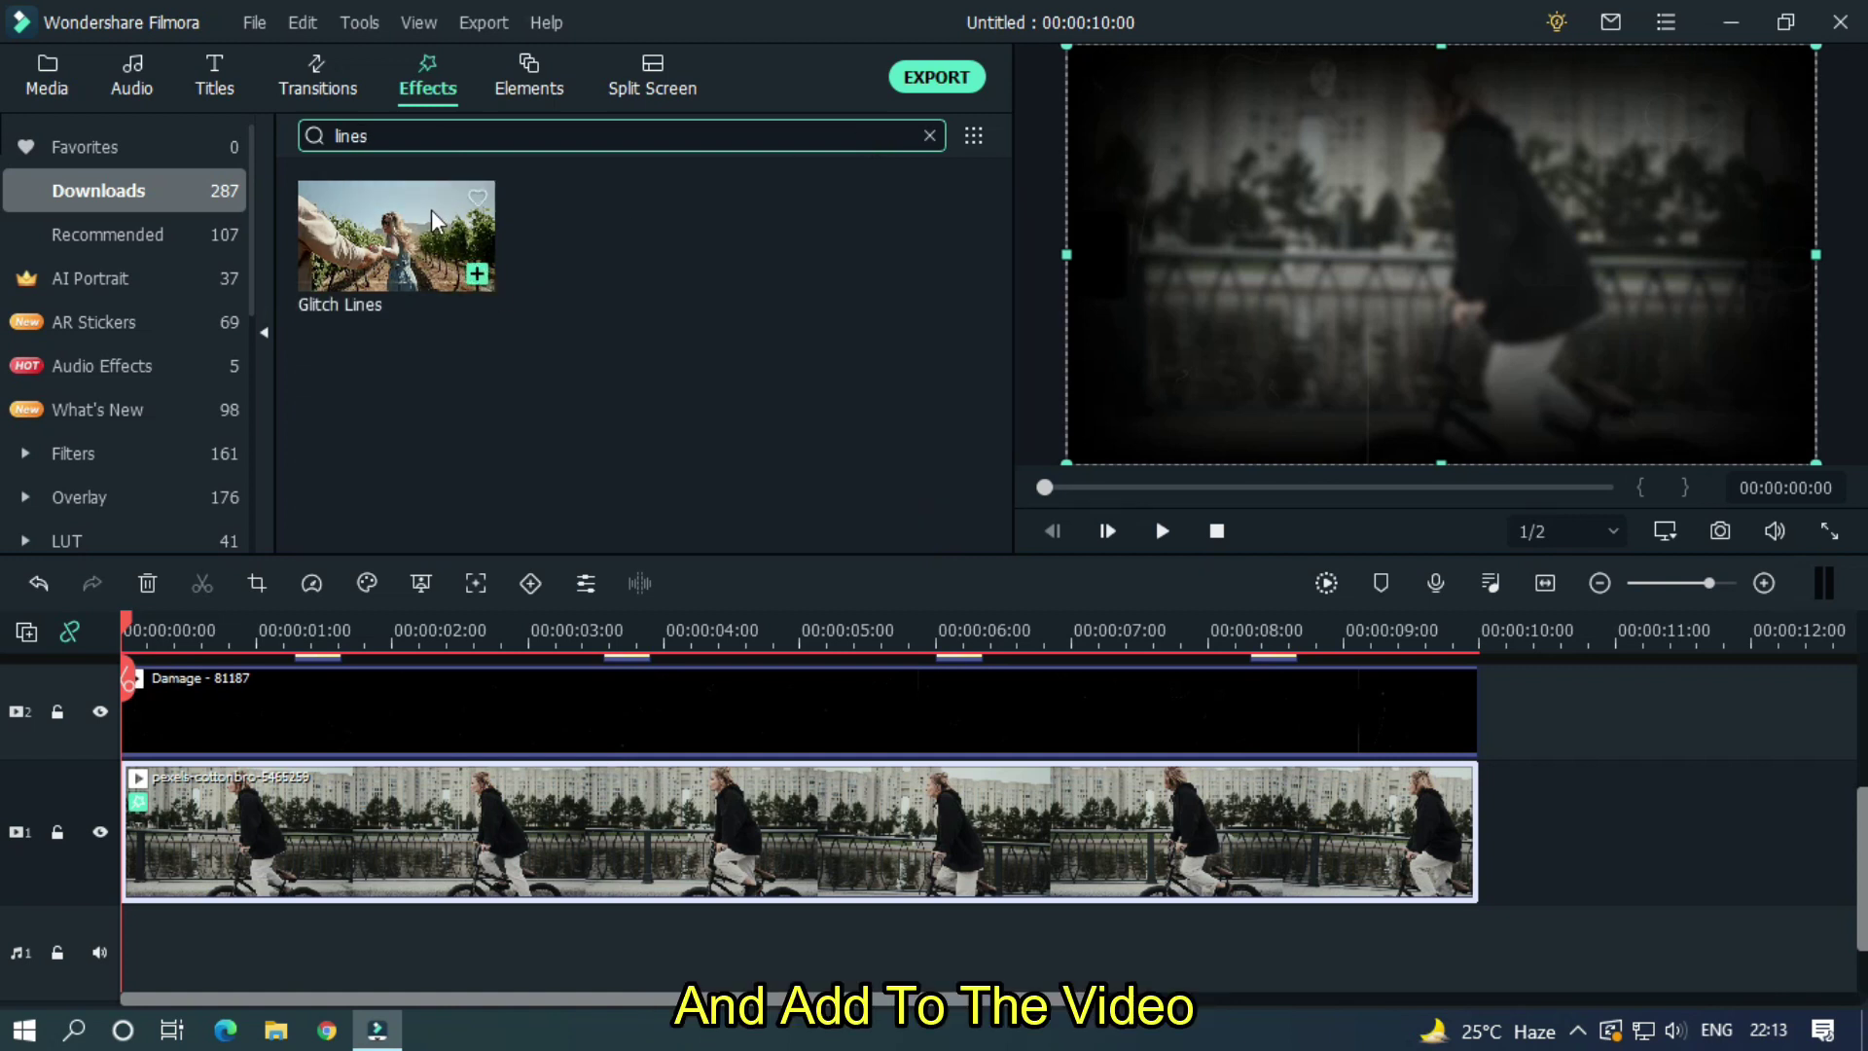
pyautogui.click(420, 290)
pyautogui.moveTo(420, 290); pyautogui.dragTo(356, 827)
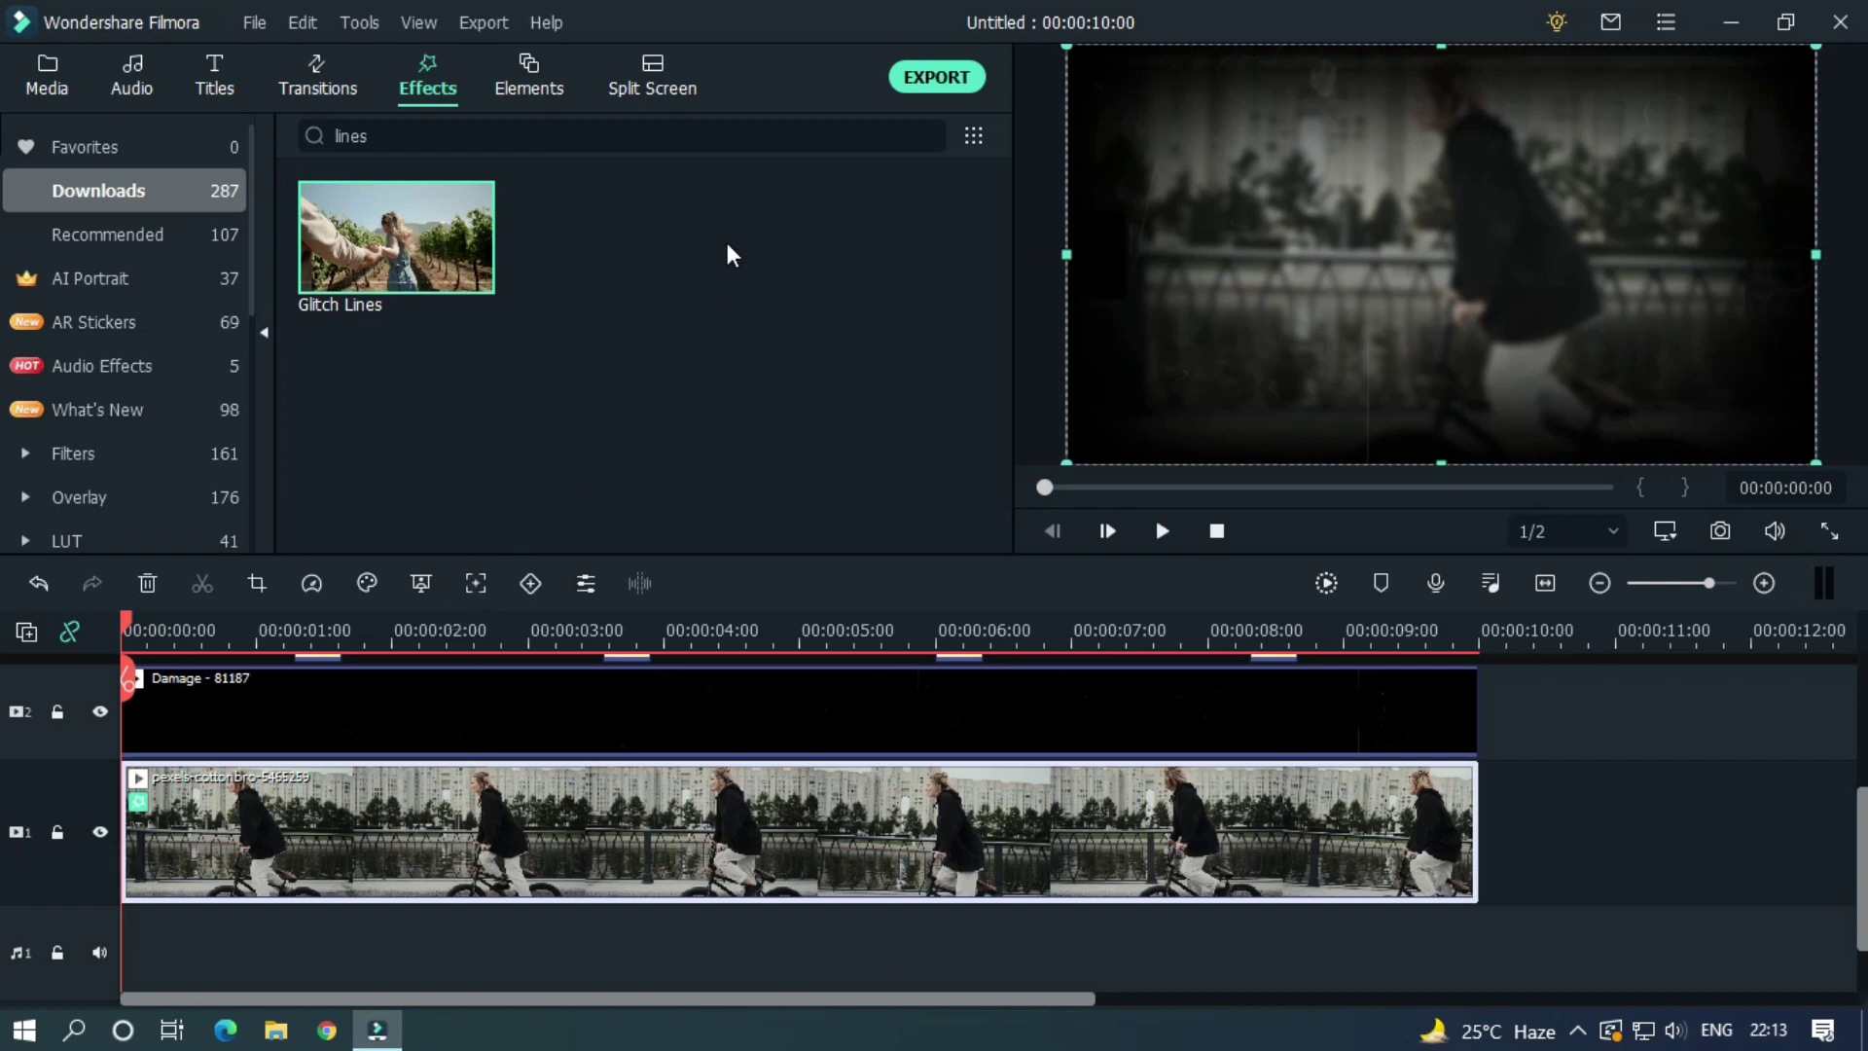
# Search the effects for "old vi" and apply the Old video effect to the cyclist clip
pyautogui.click(929, 136)
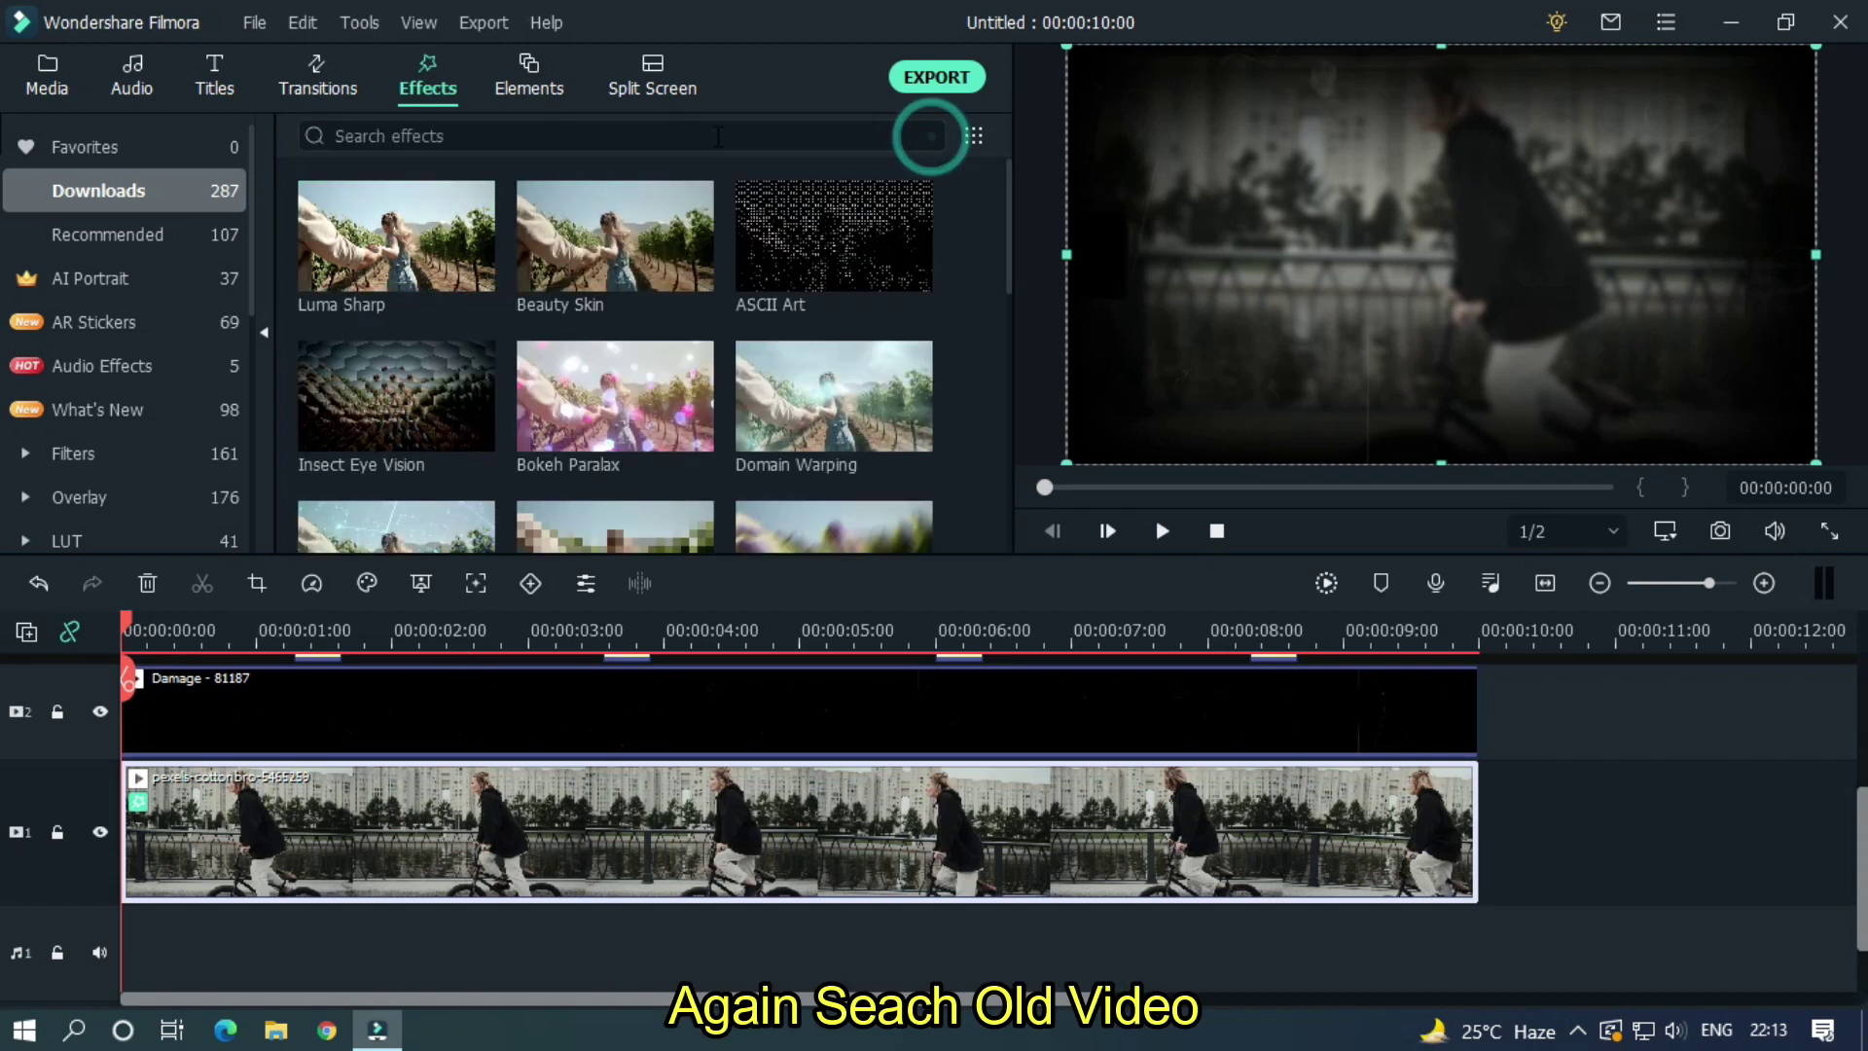
pyautogui.click(715, 134)
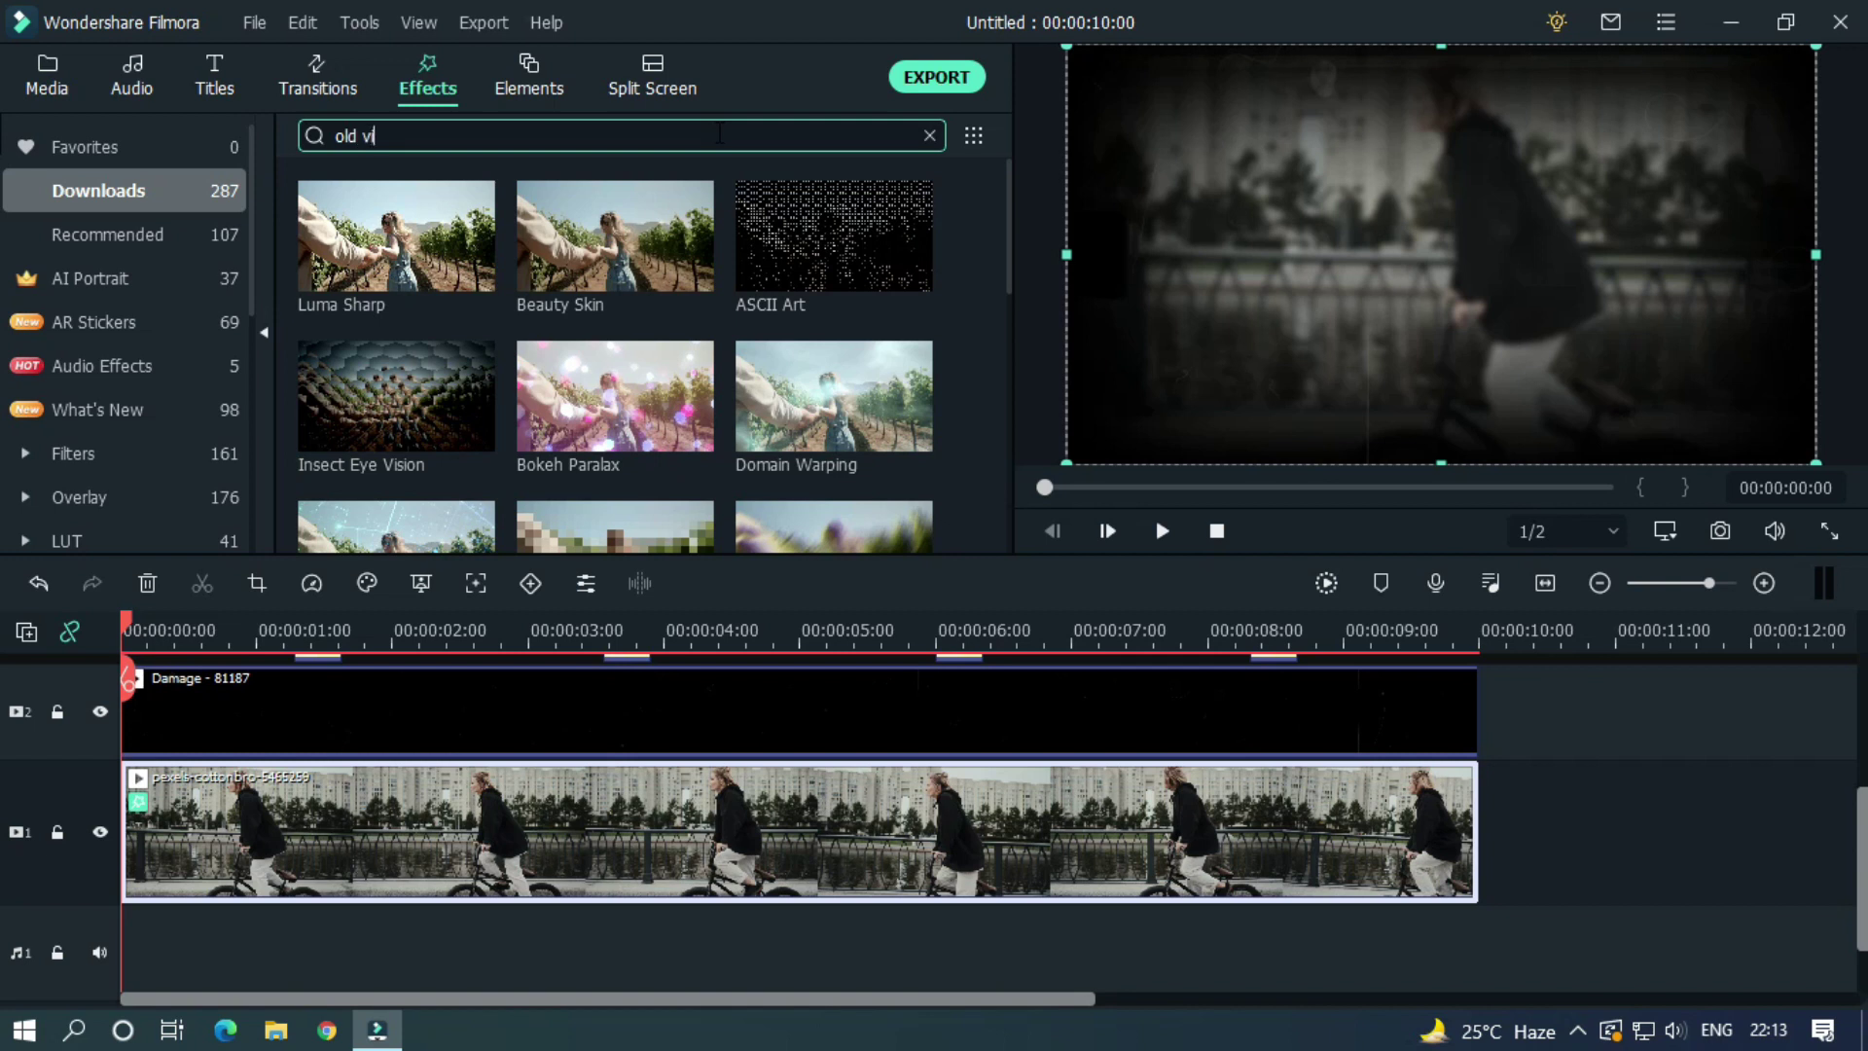
pyautogui.moveTo(396, 236); pyautogui.dragTo(396, 827)
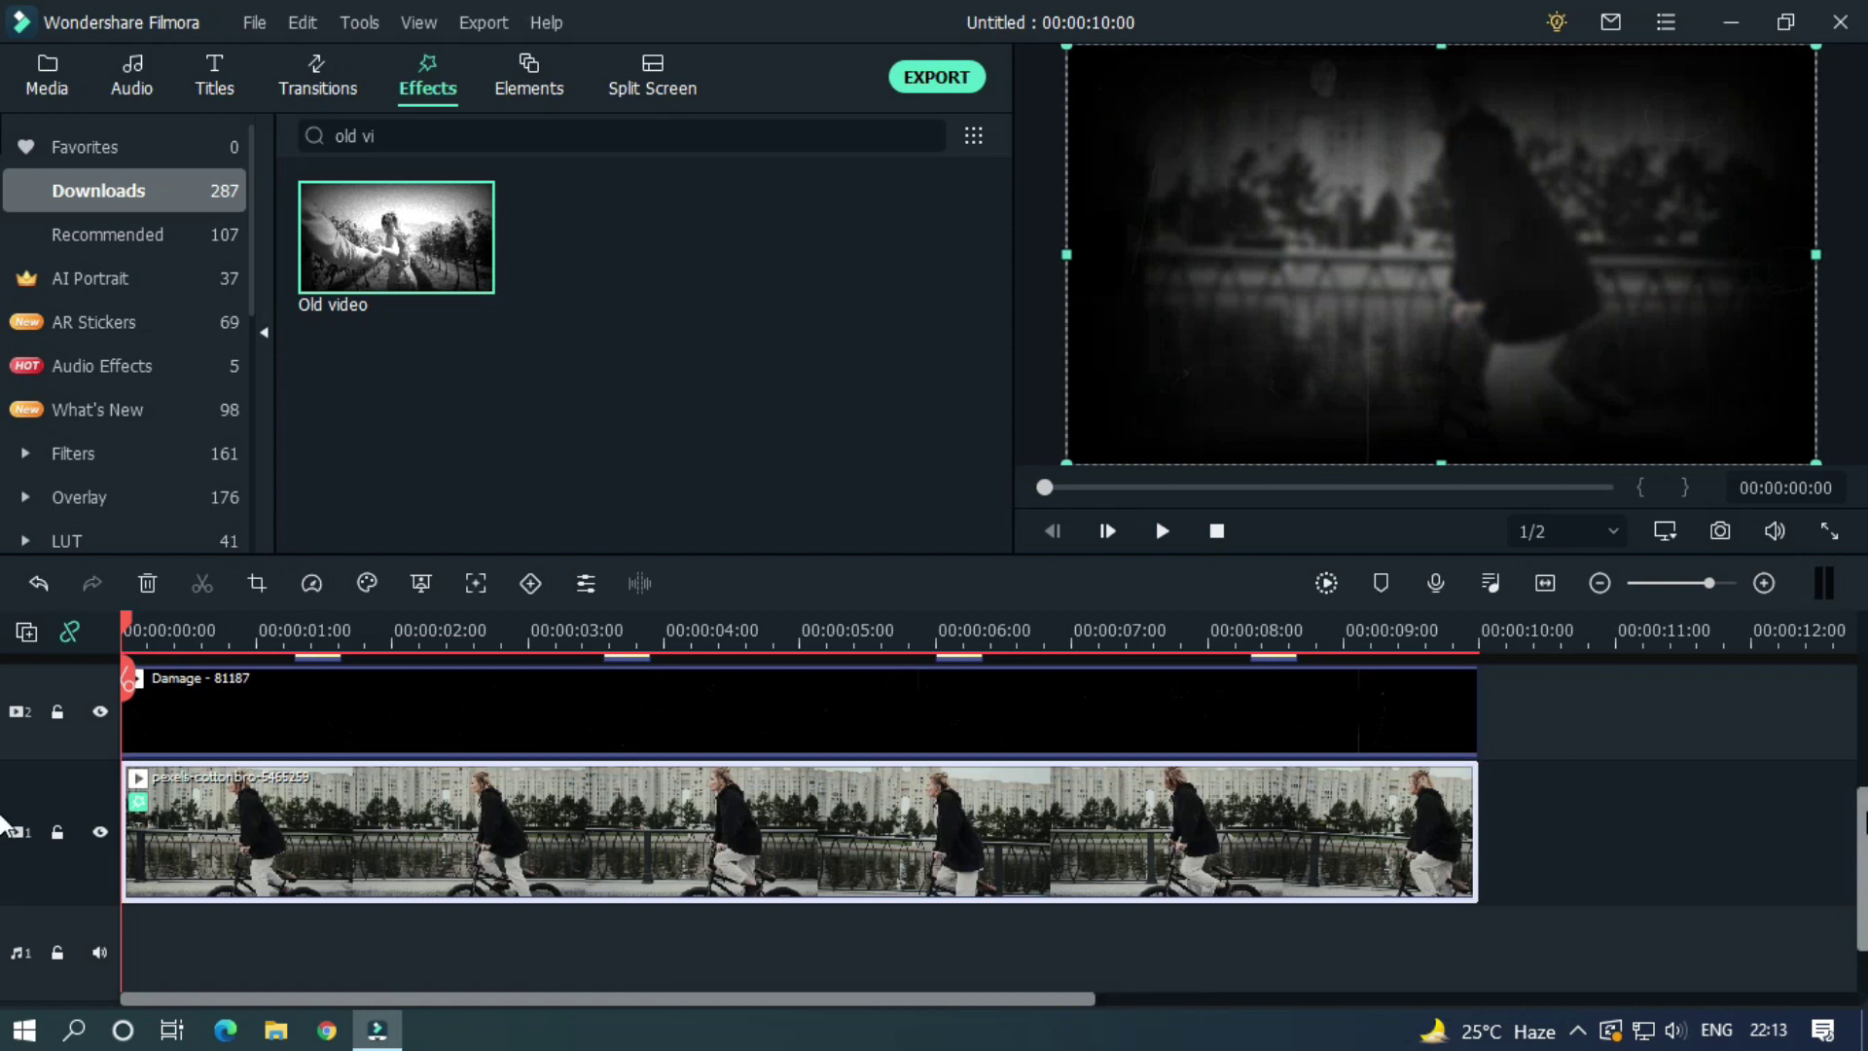
# Open the cyclist clip's video effect settings and set the Silent Film alpha to 50
pyautogui.doubleClick(669, 845)
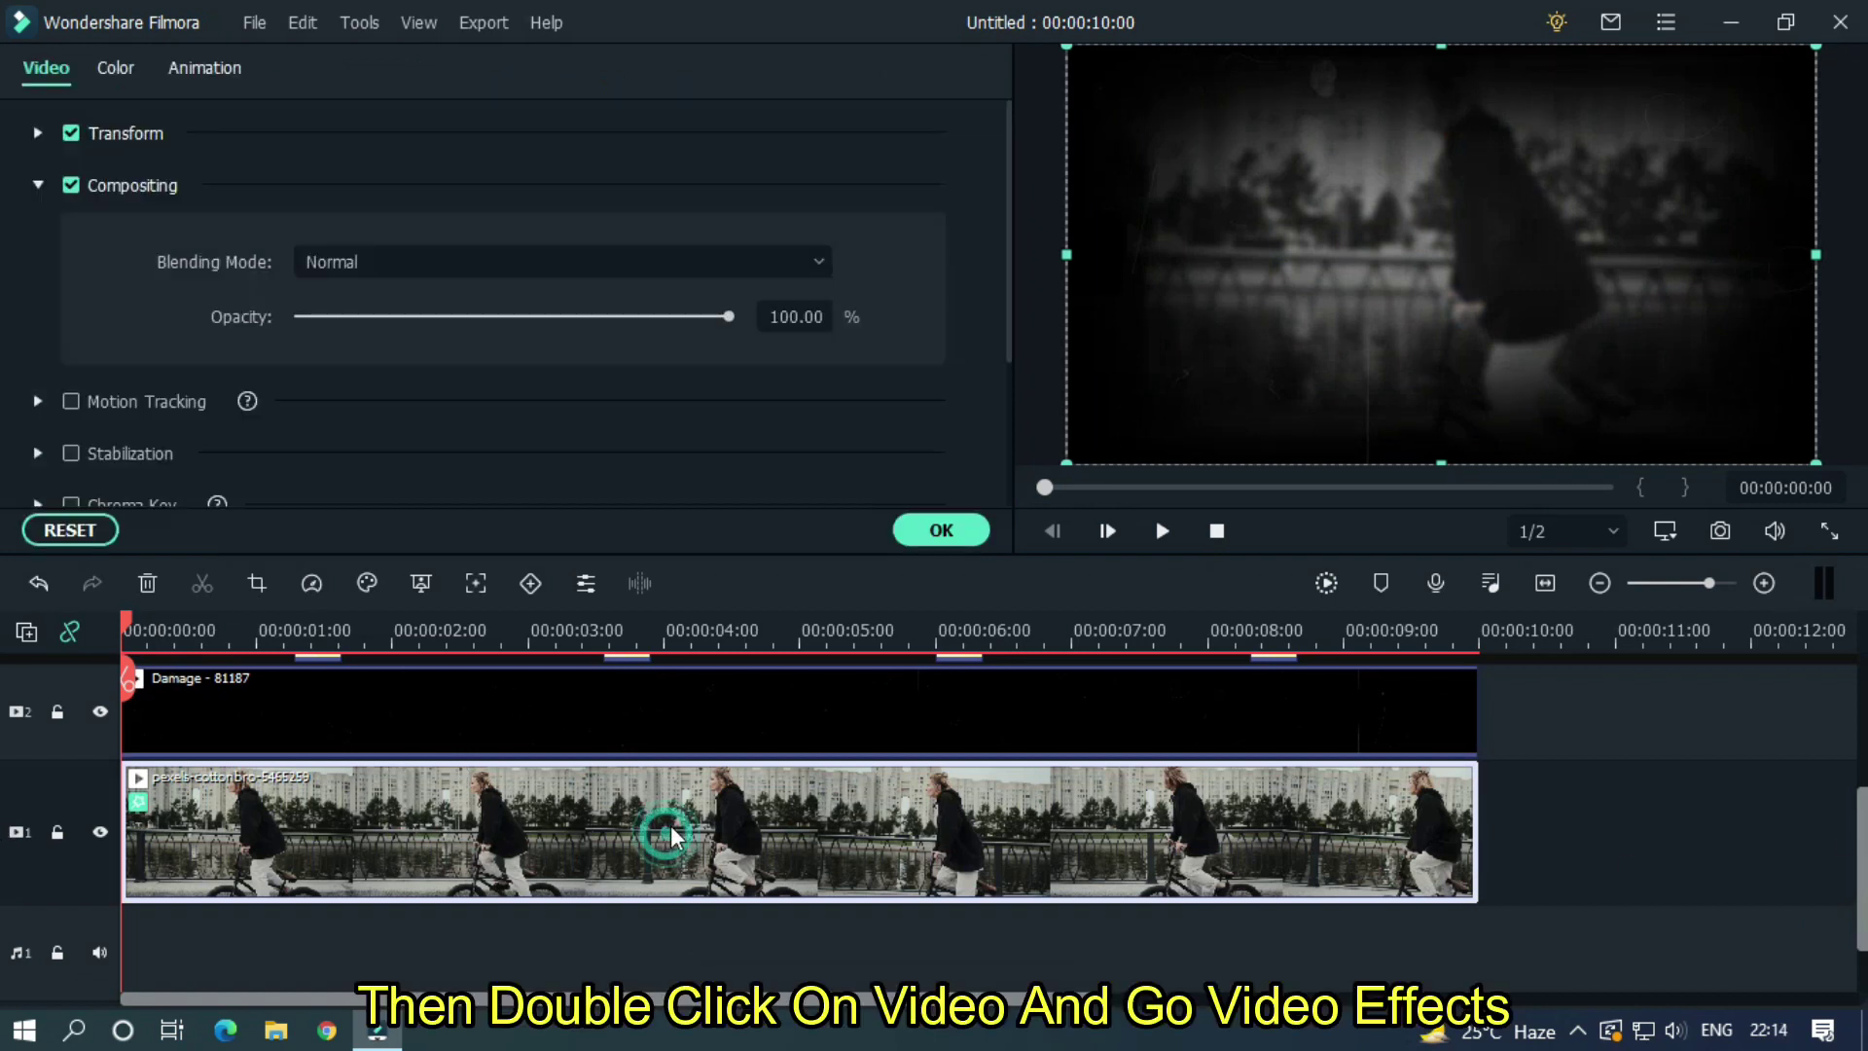
pyautogui.click(39, 186)
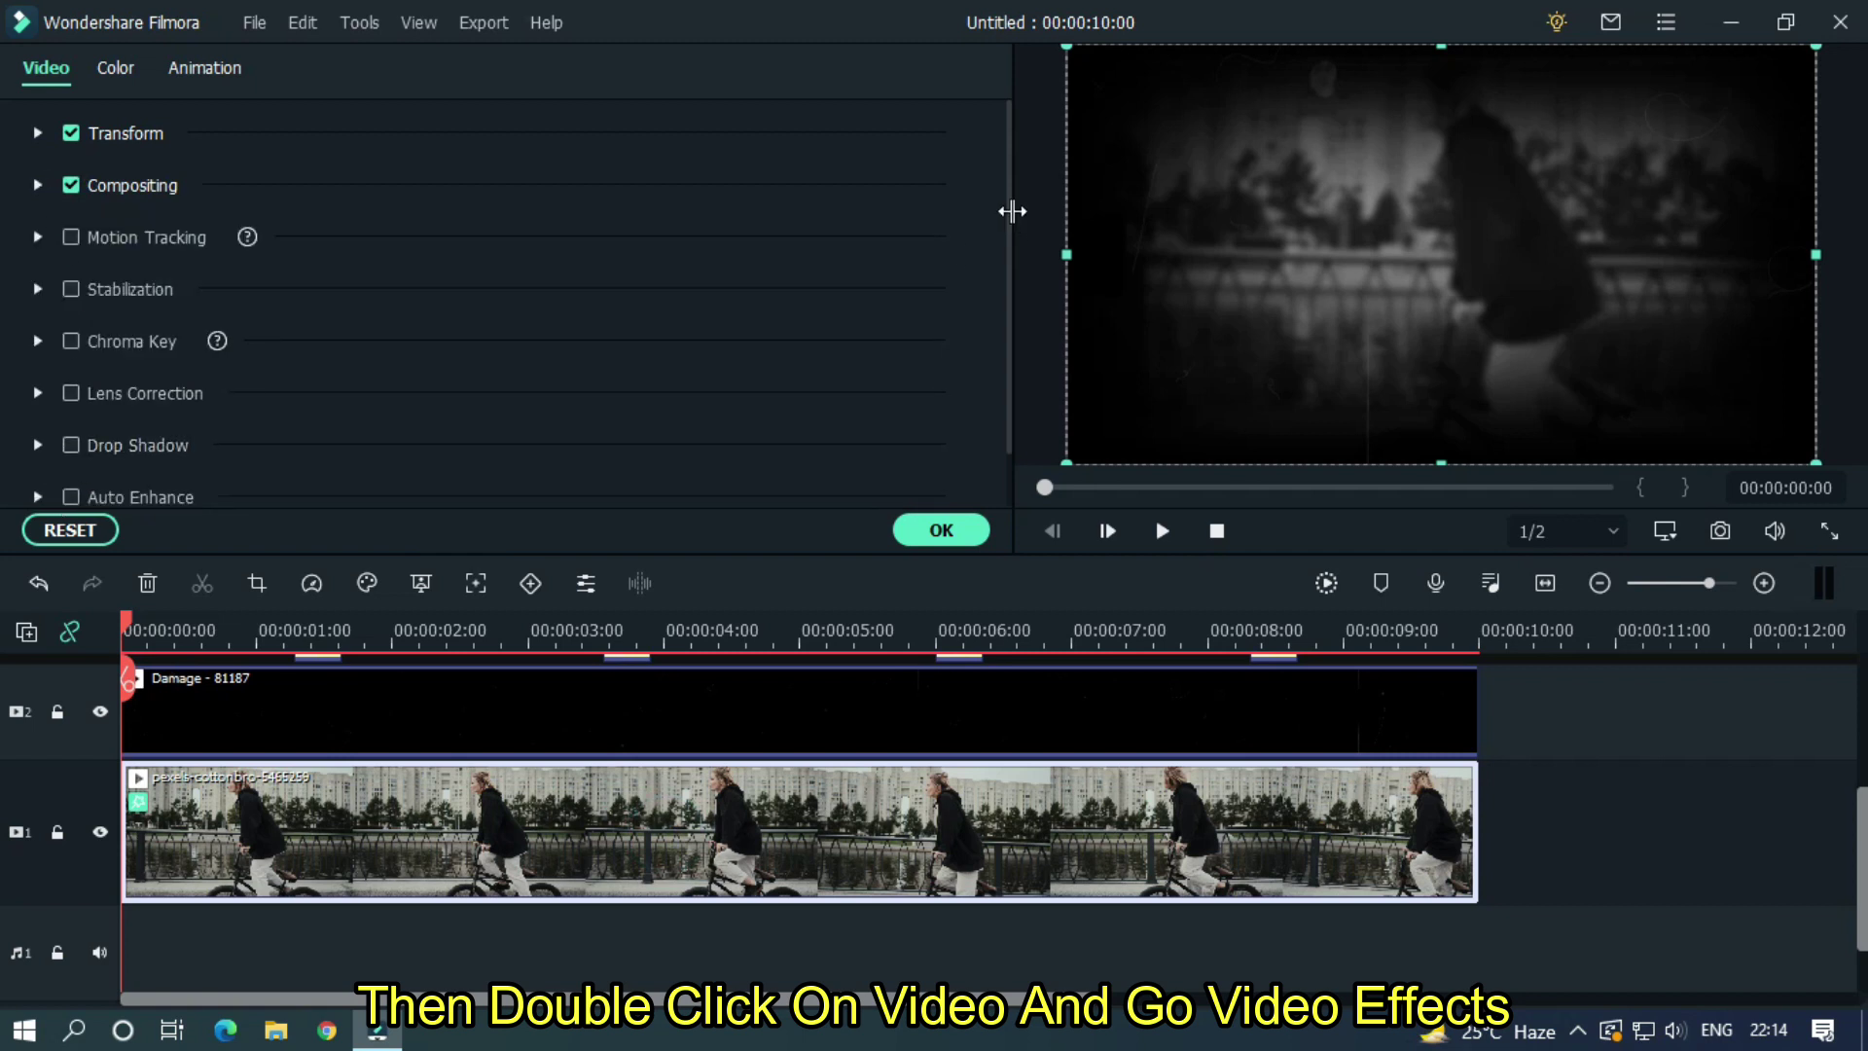
pyautogui.scroll(-2, 1009, 208)
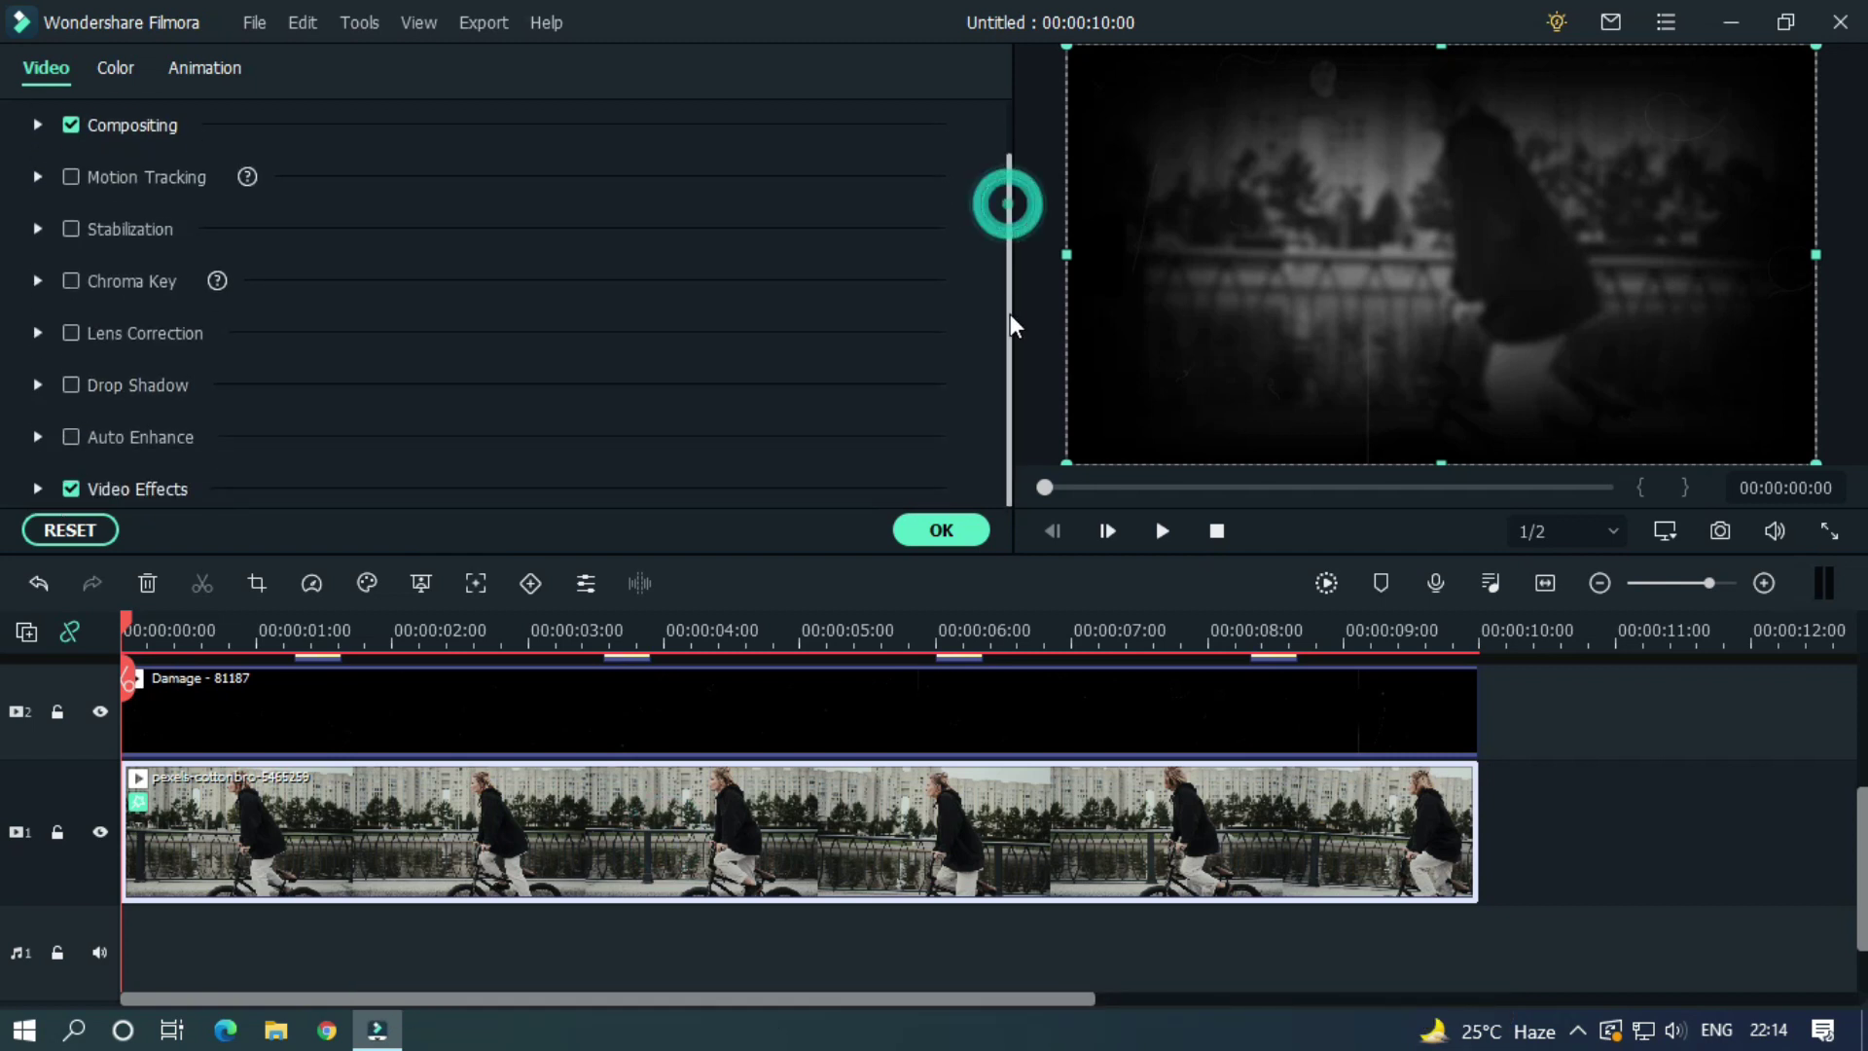
pyautogui.click(38, 490)
pyautogui.moveTo(1008, 173); pyautogui.dragTo(1012, 330)
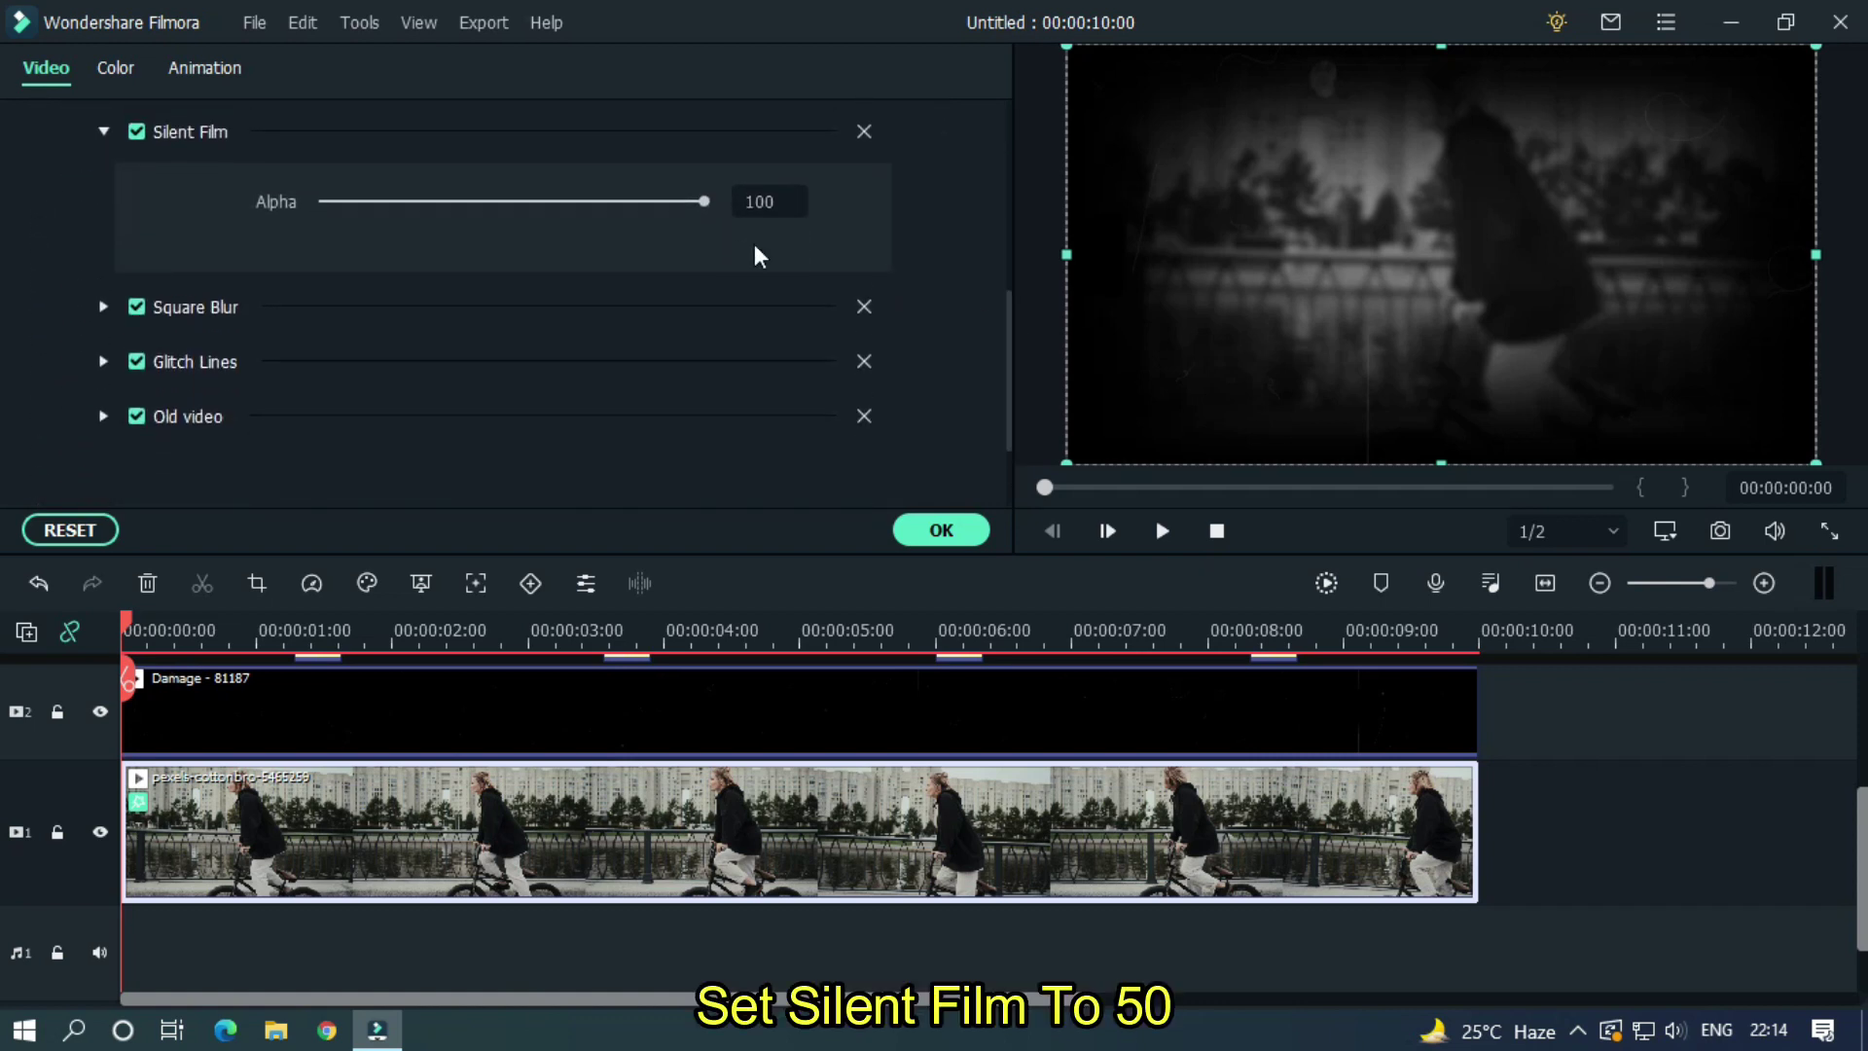
pyautogui.write('50')
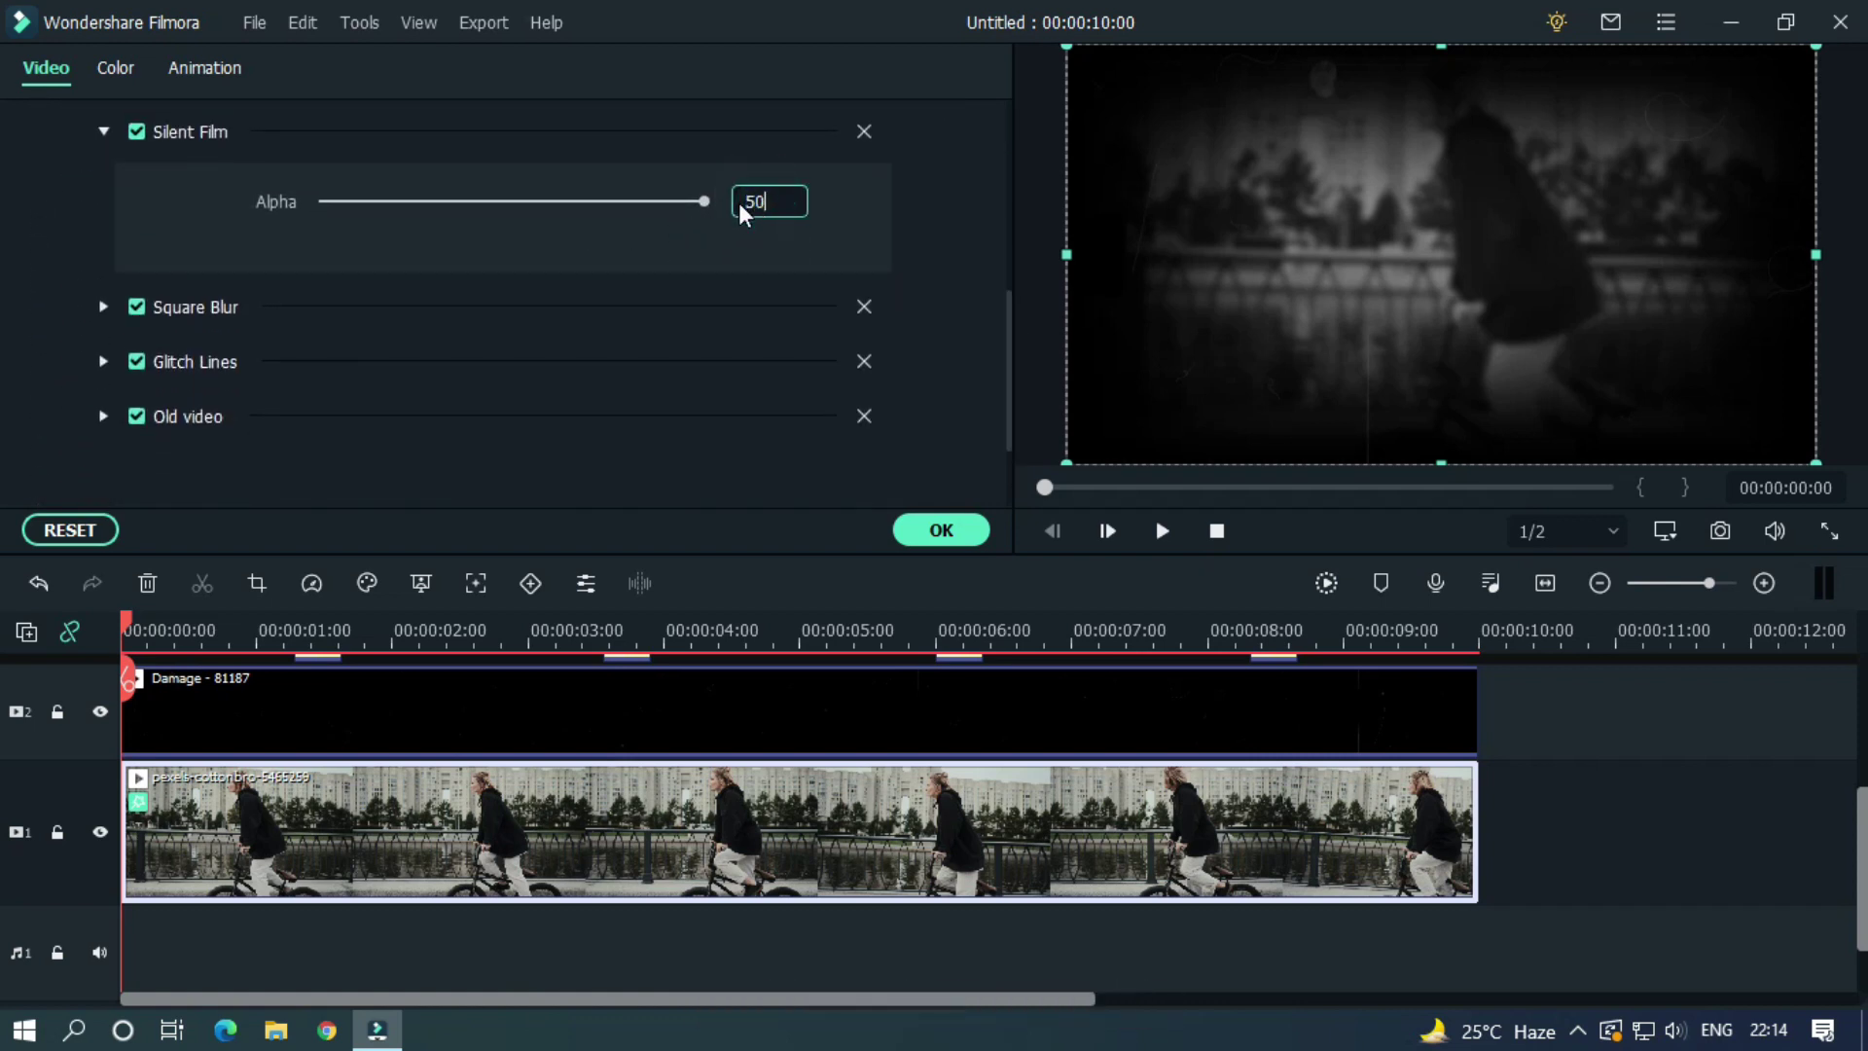
pyautogui.press('Return')
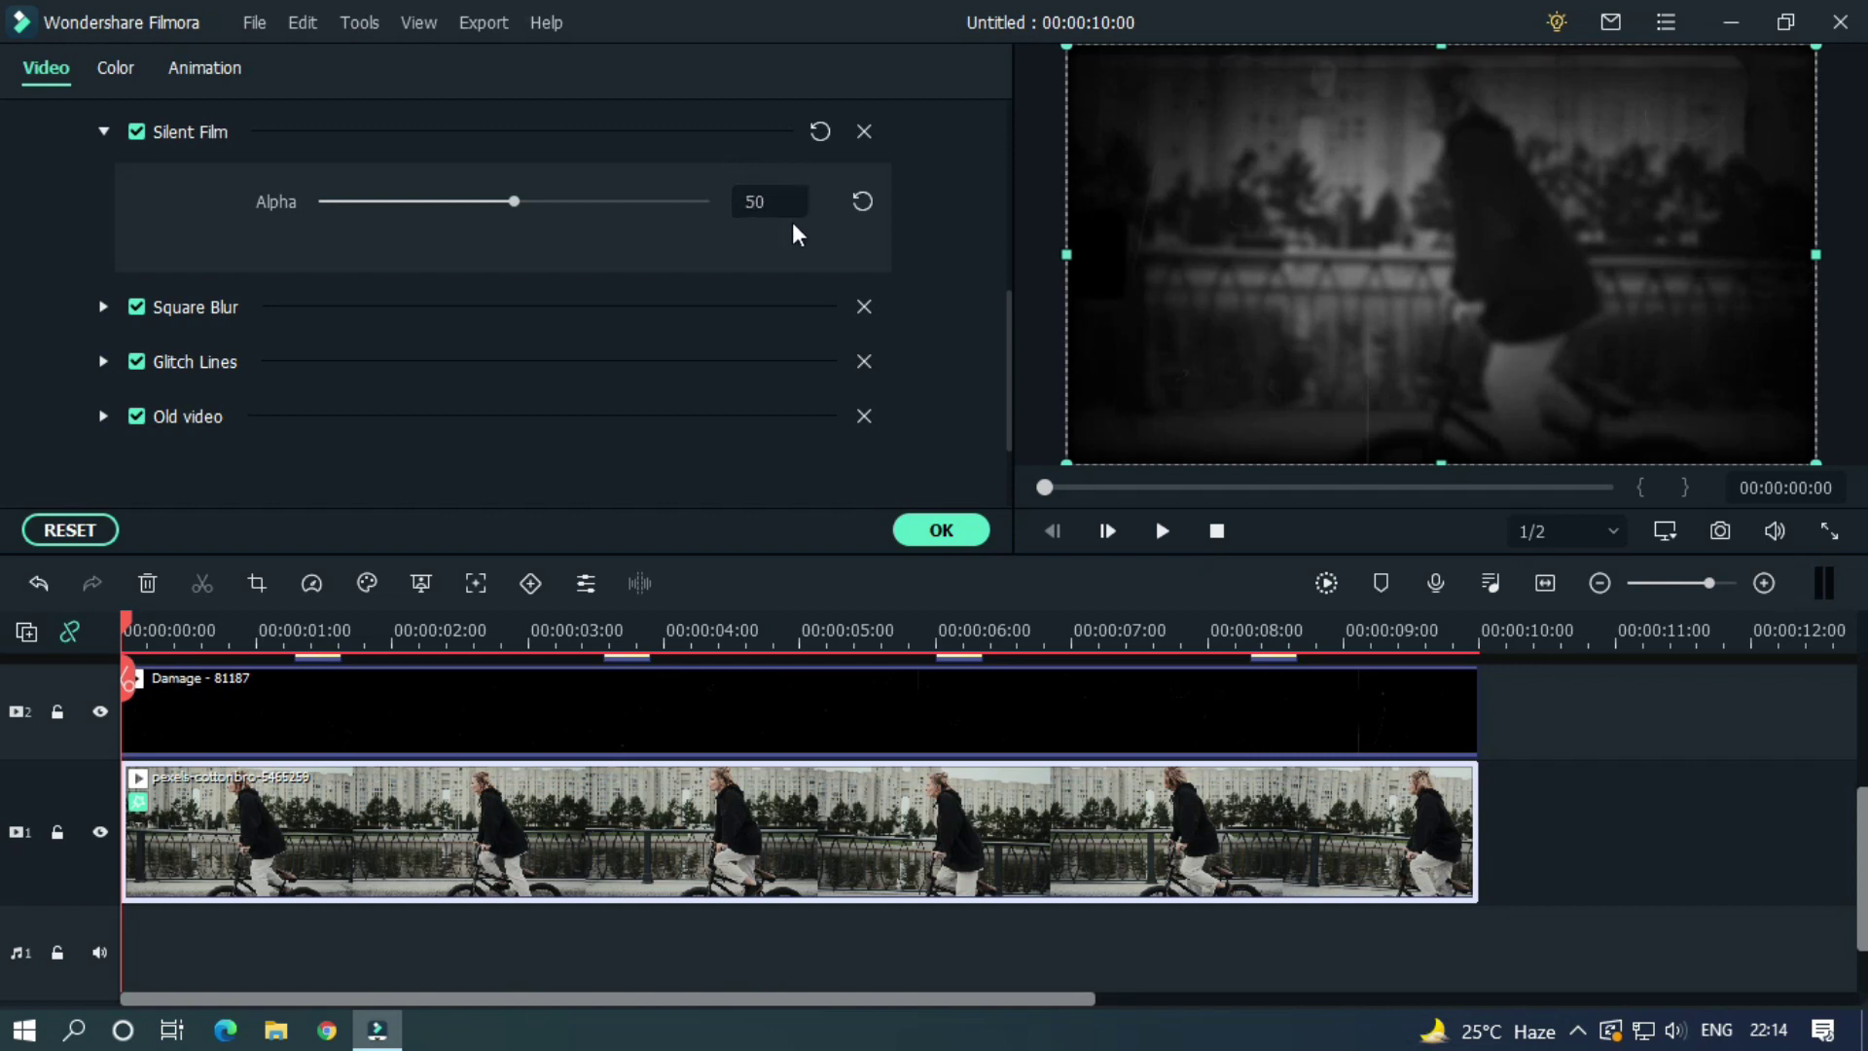
# Set the Square Blur effect's size to 1 and its alpha to 10
pyautogui.click(103, 308)
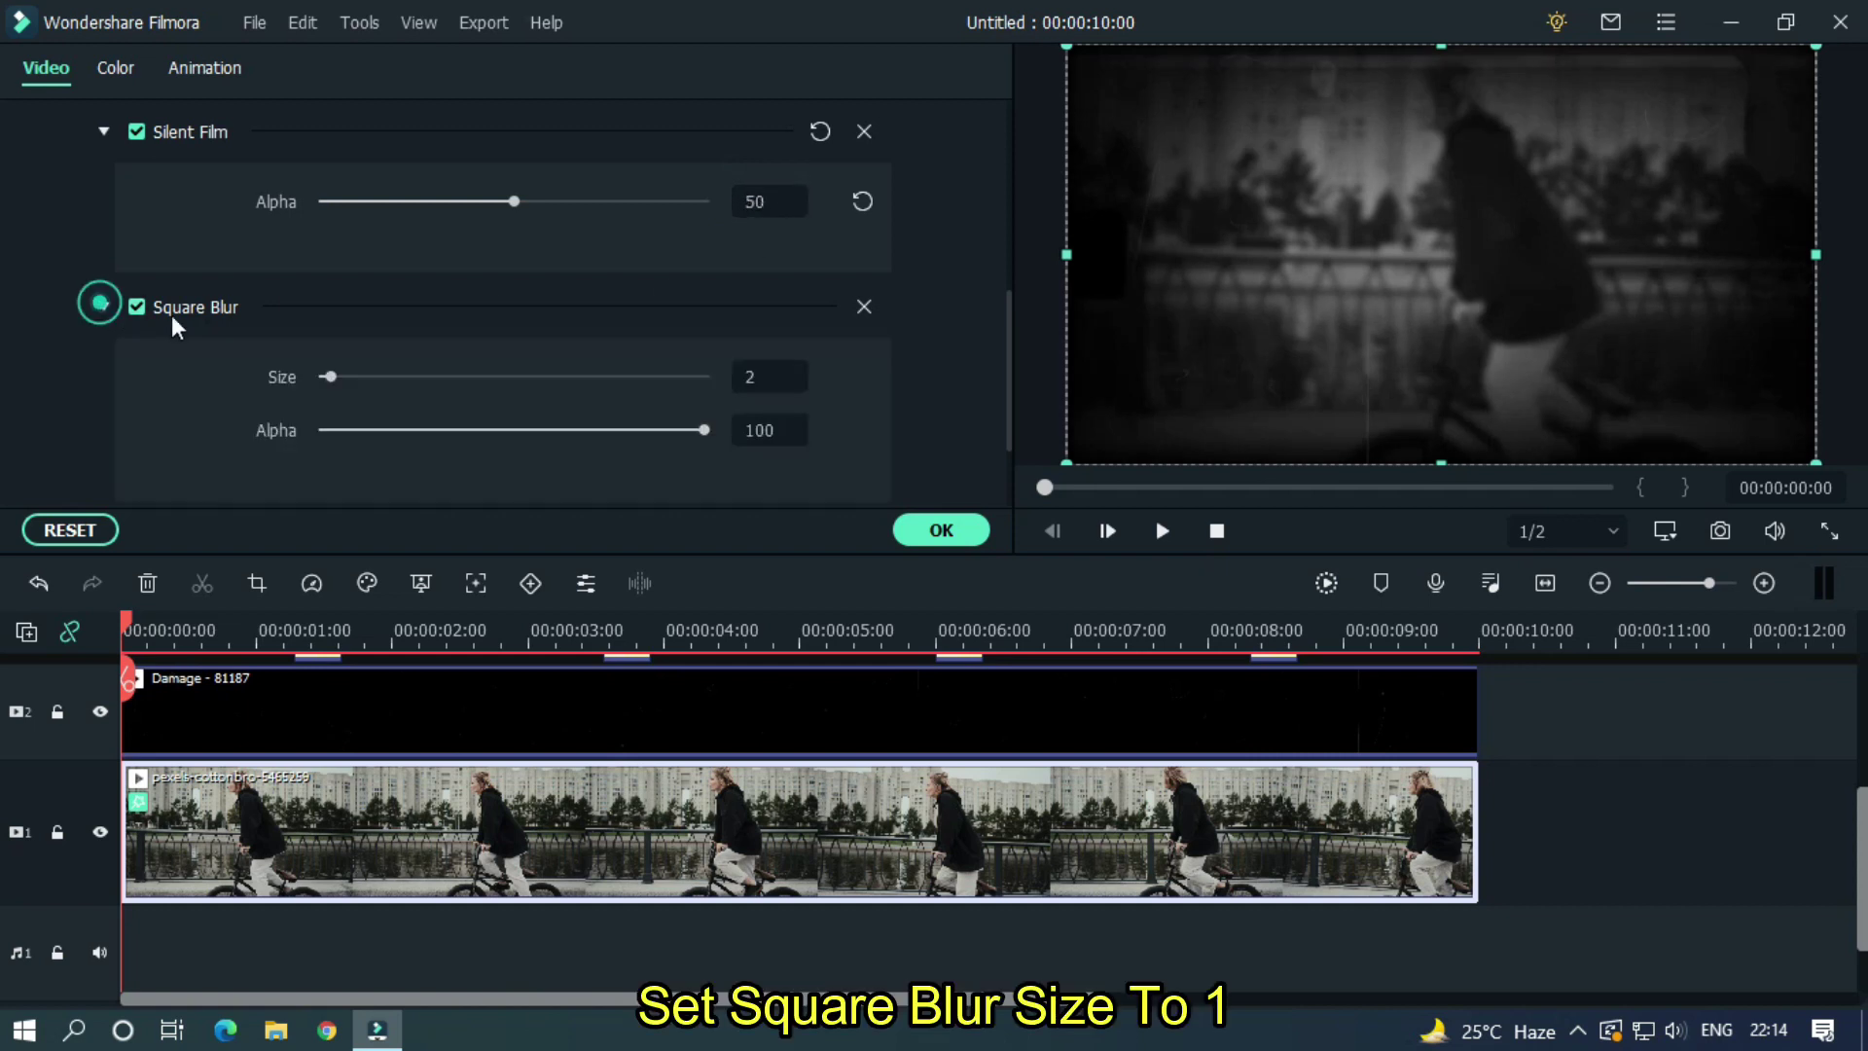
pyautogui.click(751, 375)
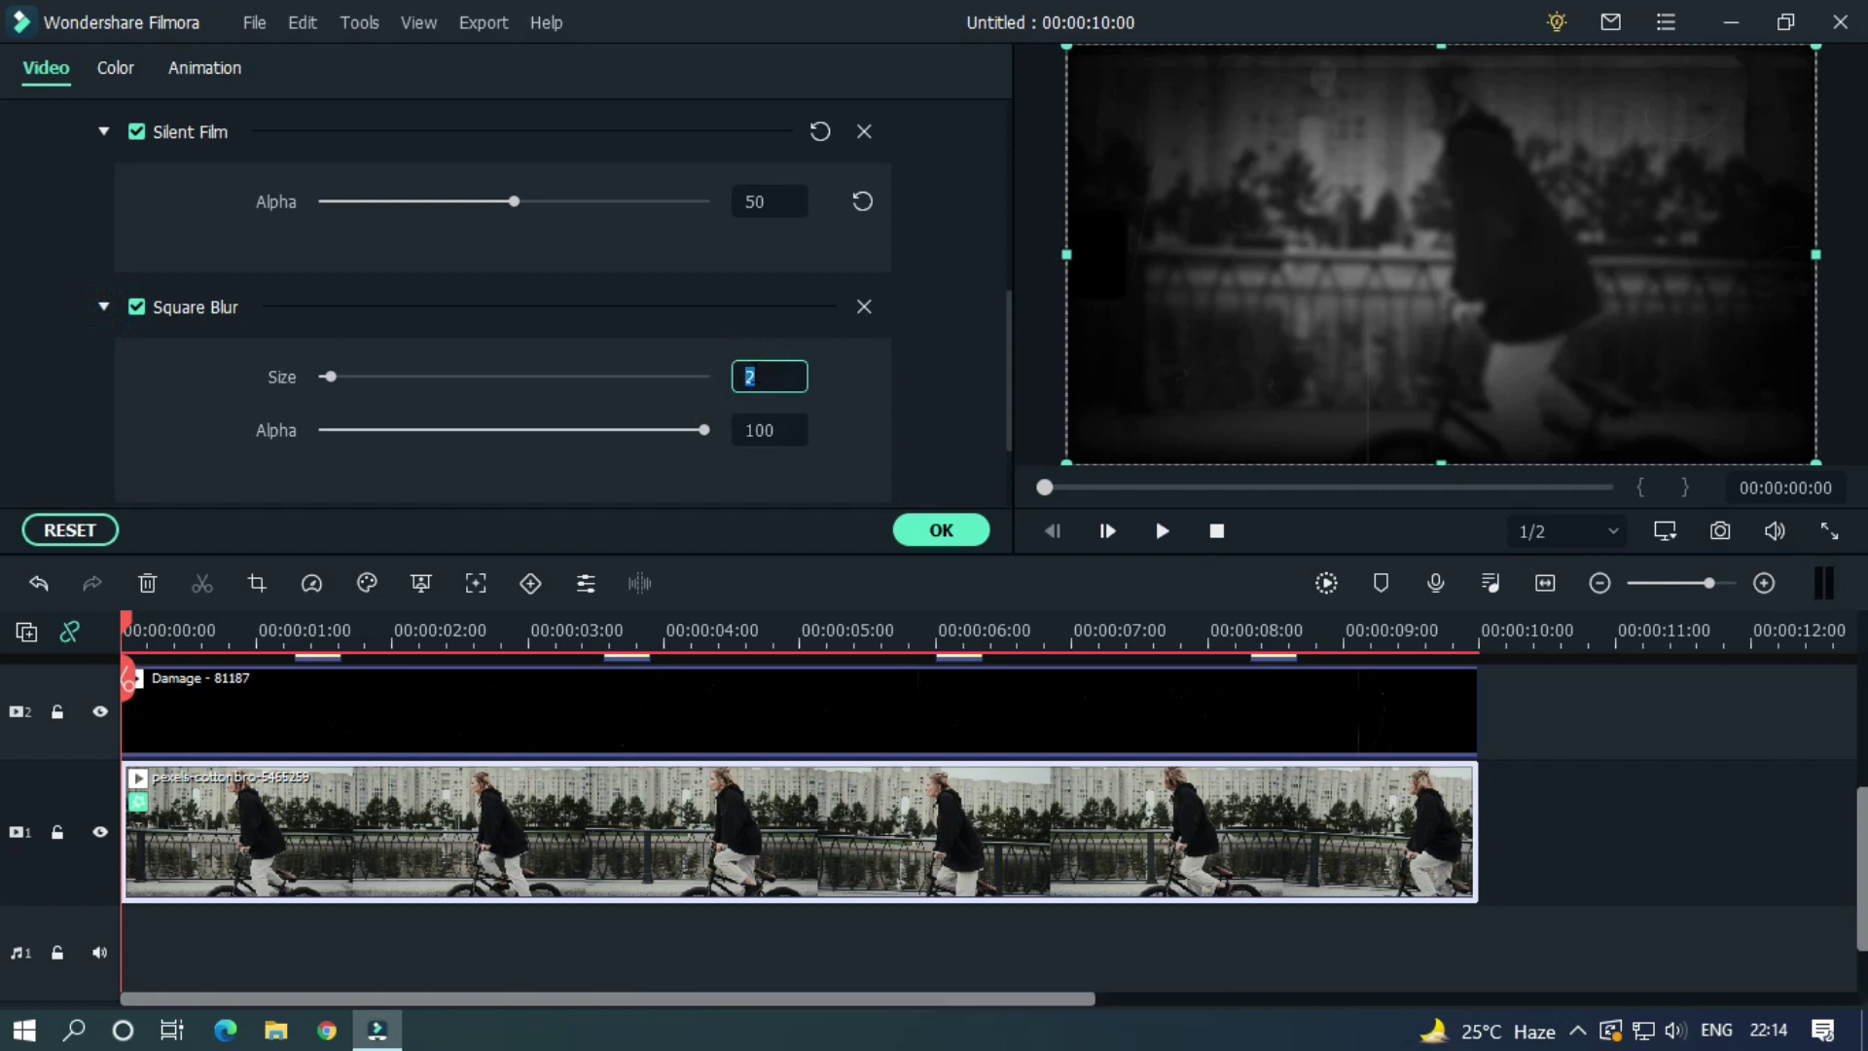
pyautogui.click(766, 430)
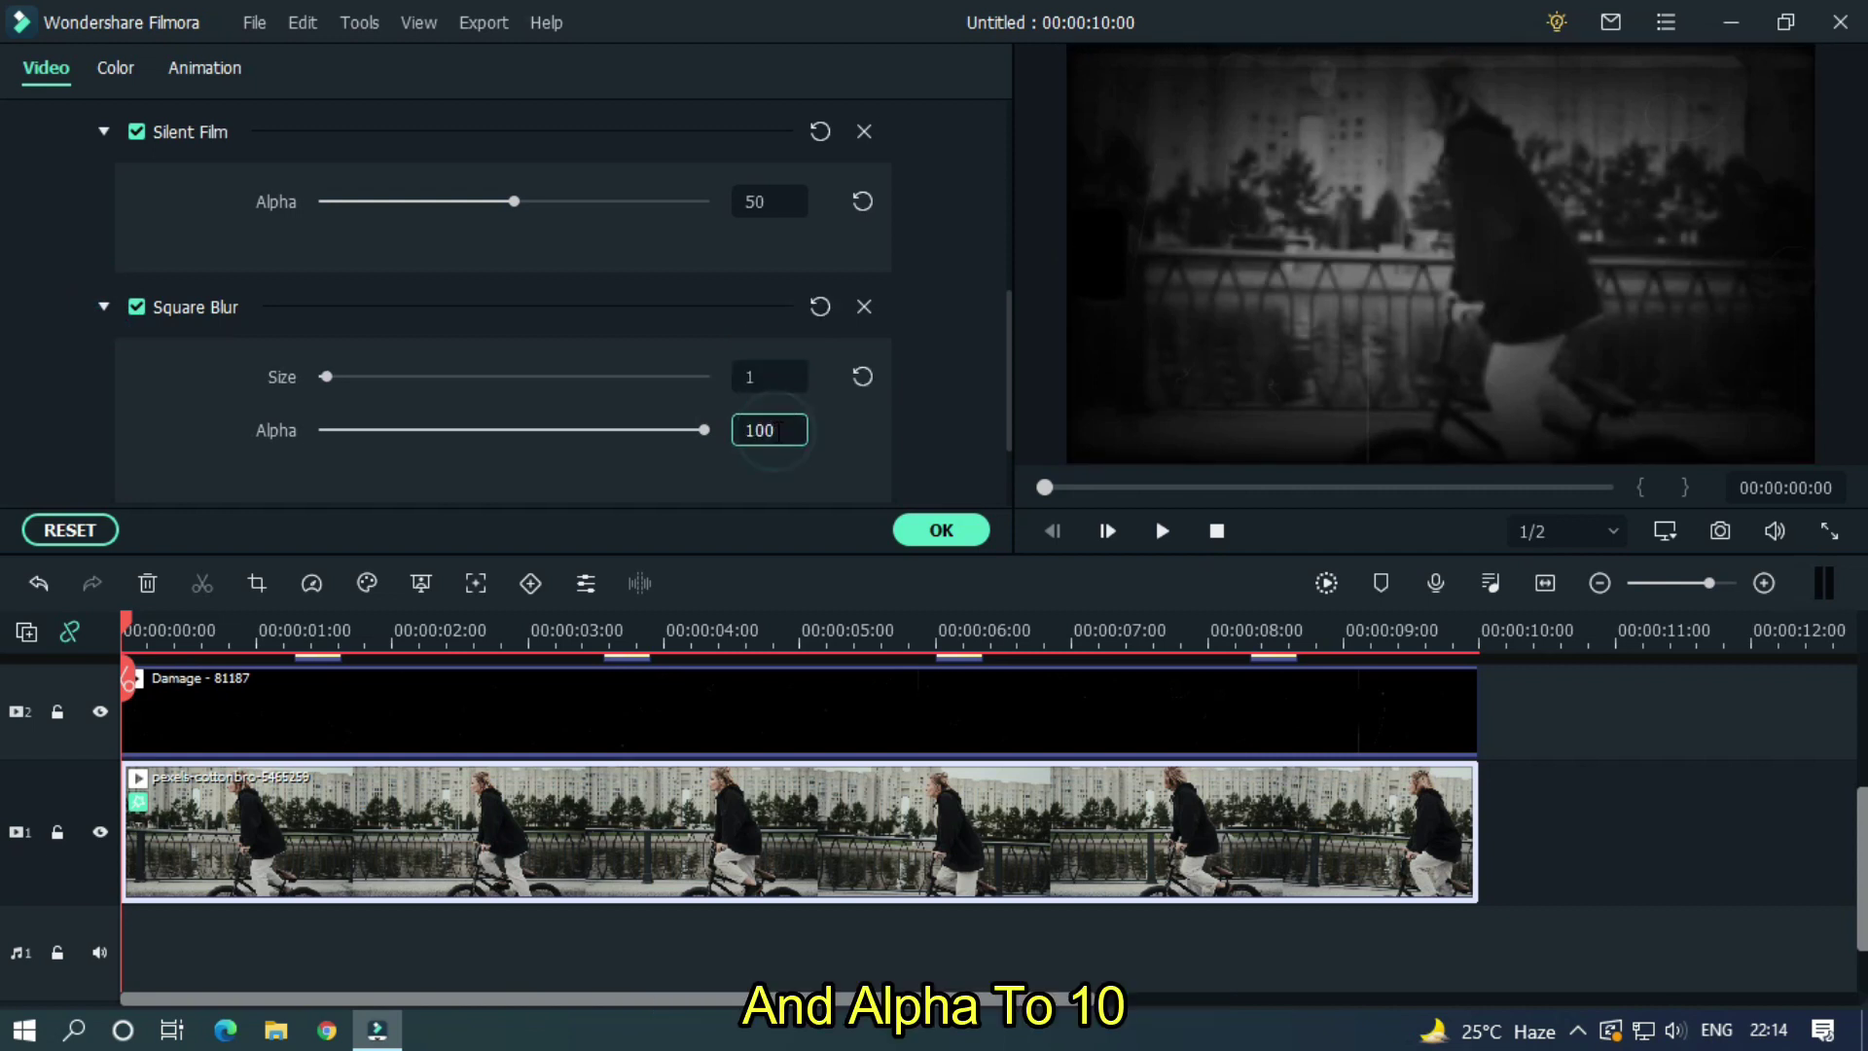
pyautogui.press('Return')
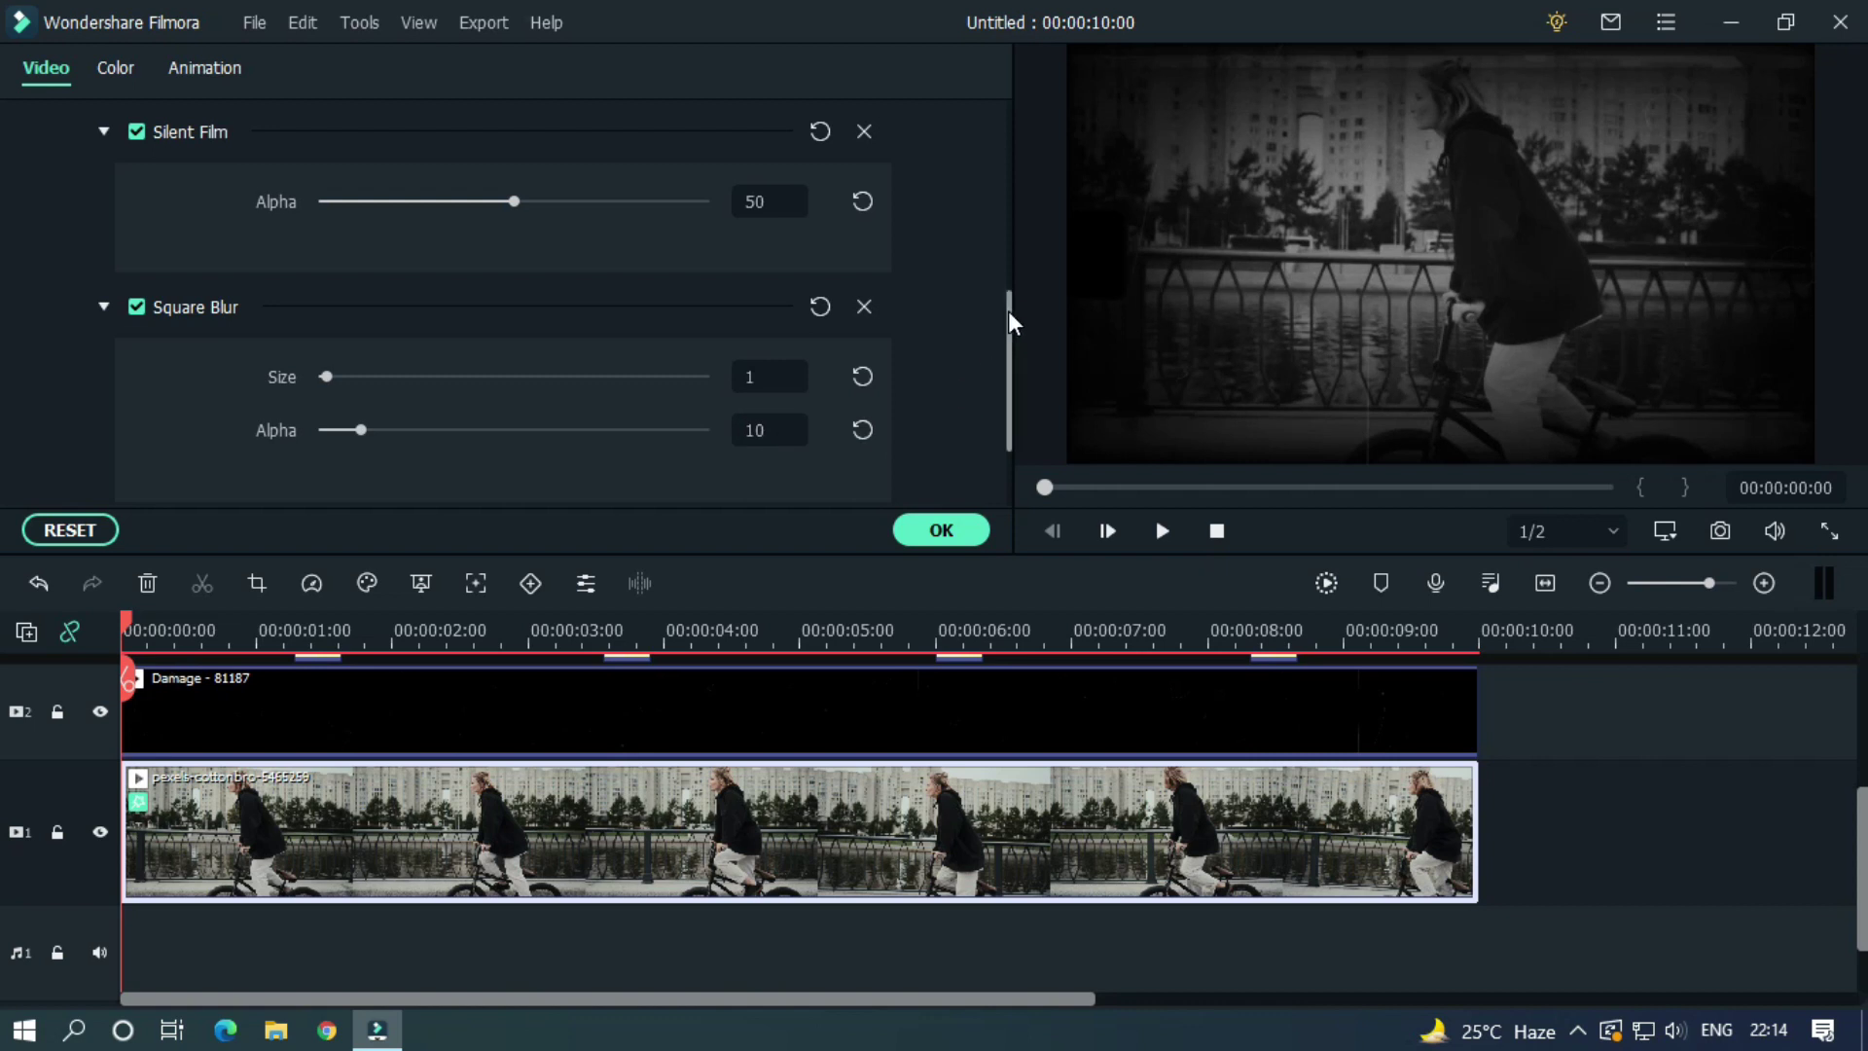
# Set the Glitch Lines effect's alpha to 50
pyautogui.scroll(-2, 1009, 305)
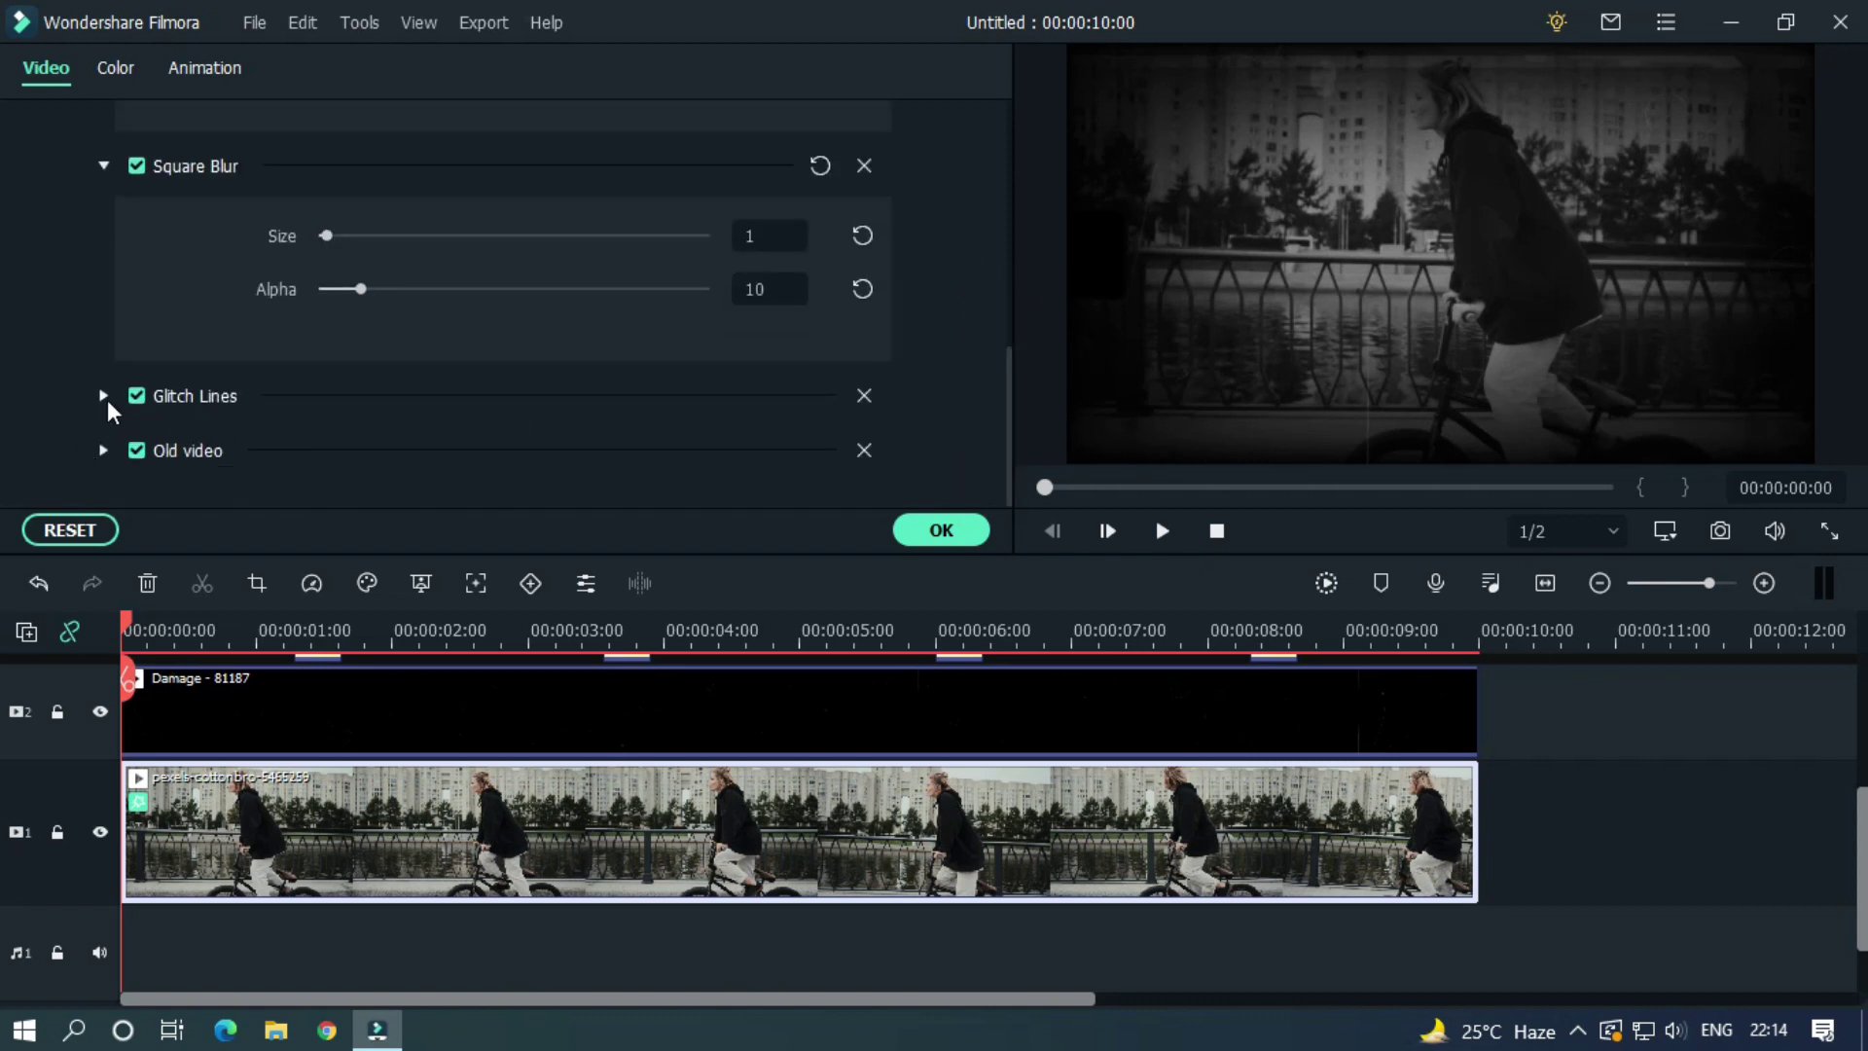
pyautogui.click(103, 394)
pyautogui.scroll(-1, 854, 428)
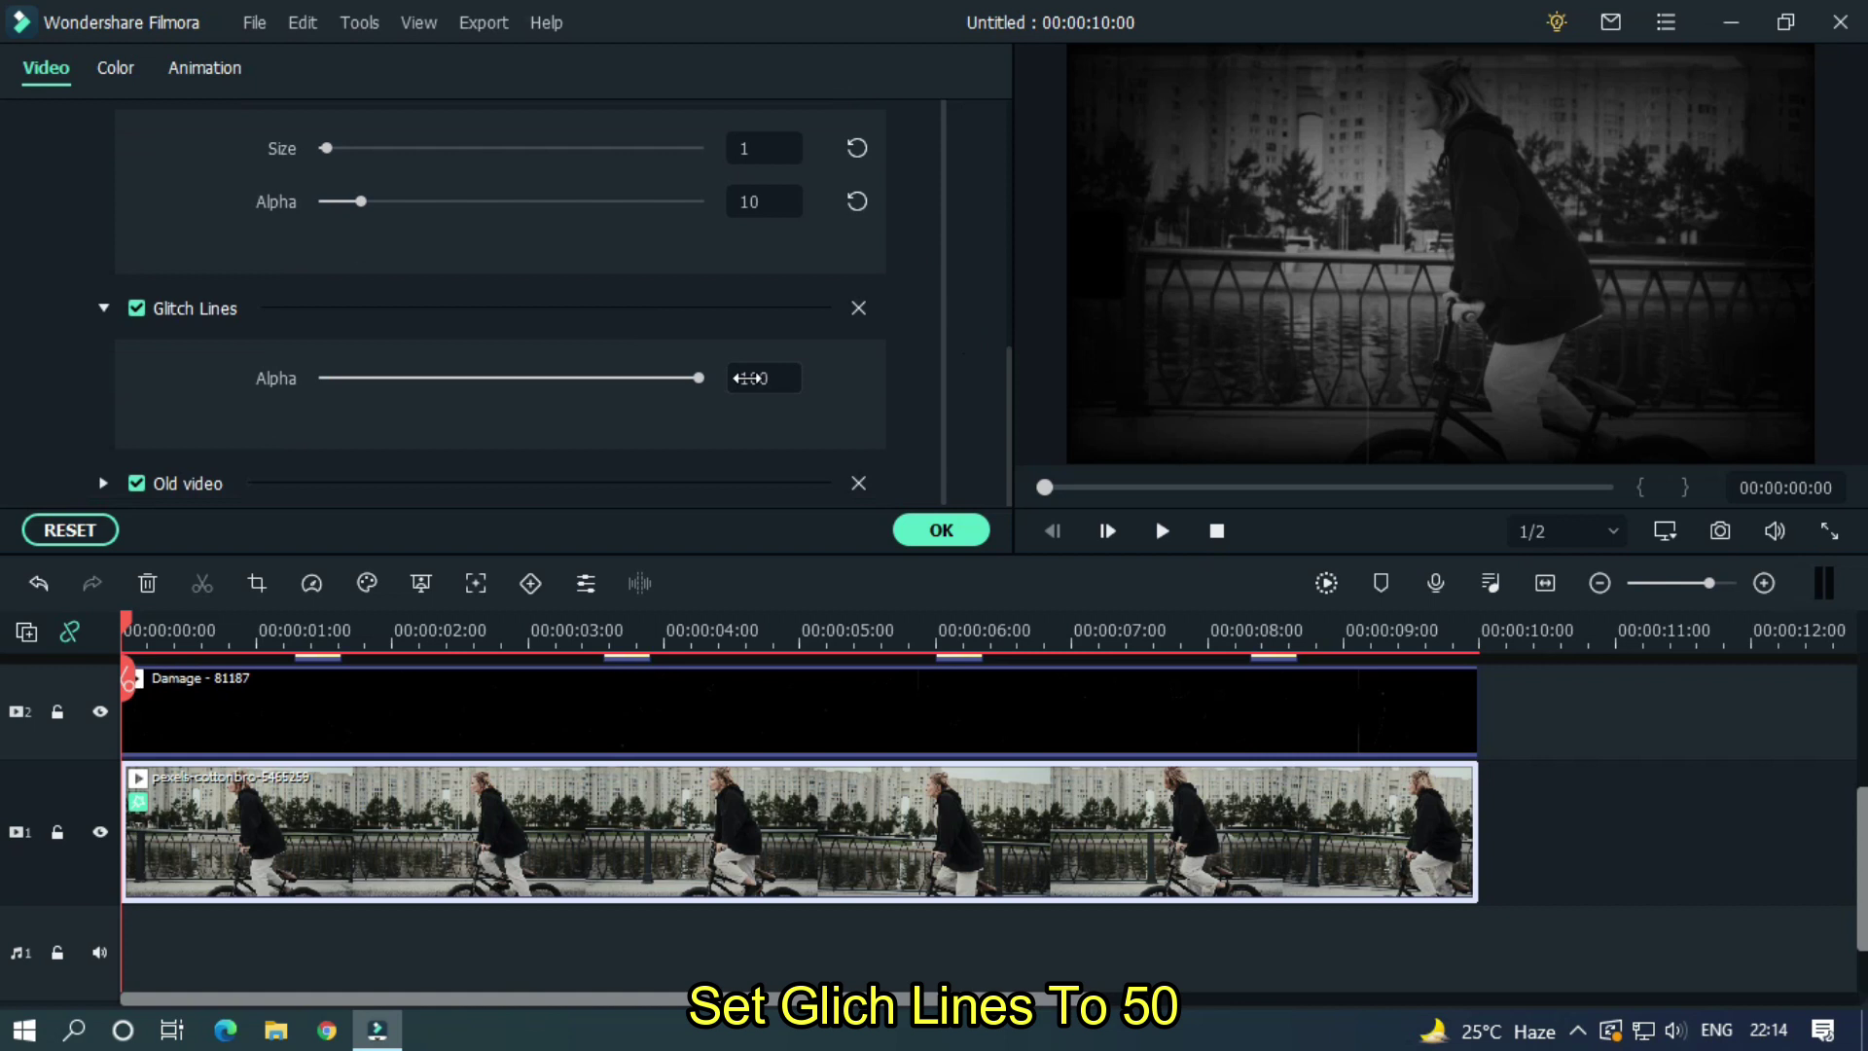
pyautogui.doubleClick(749, 378)
pyautogui.write('50')
pyautogui.press('Return')
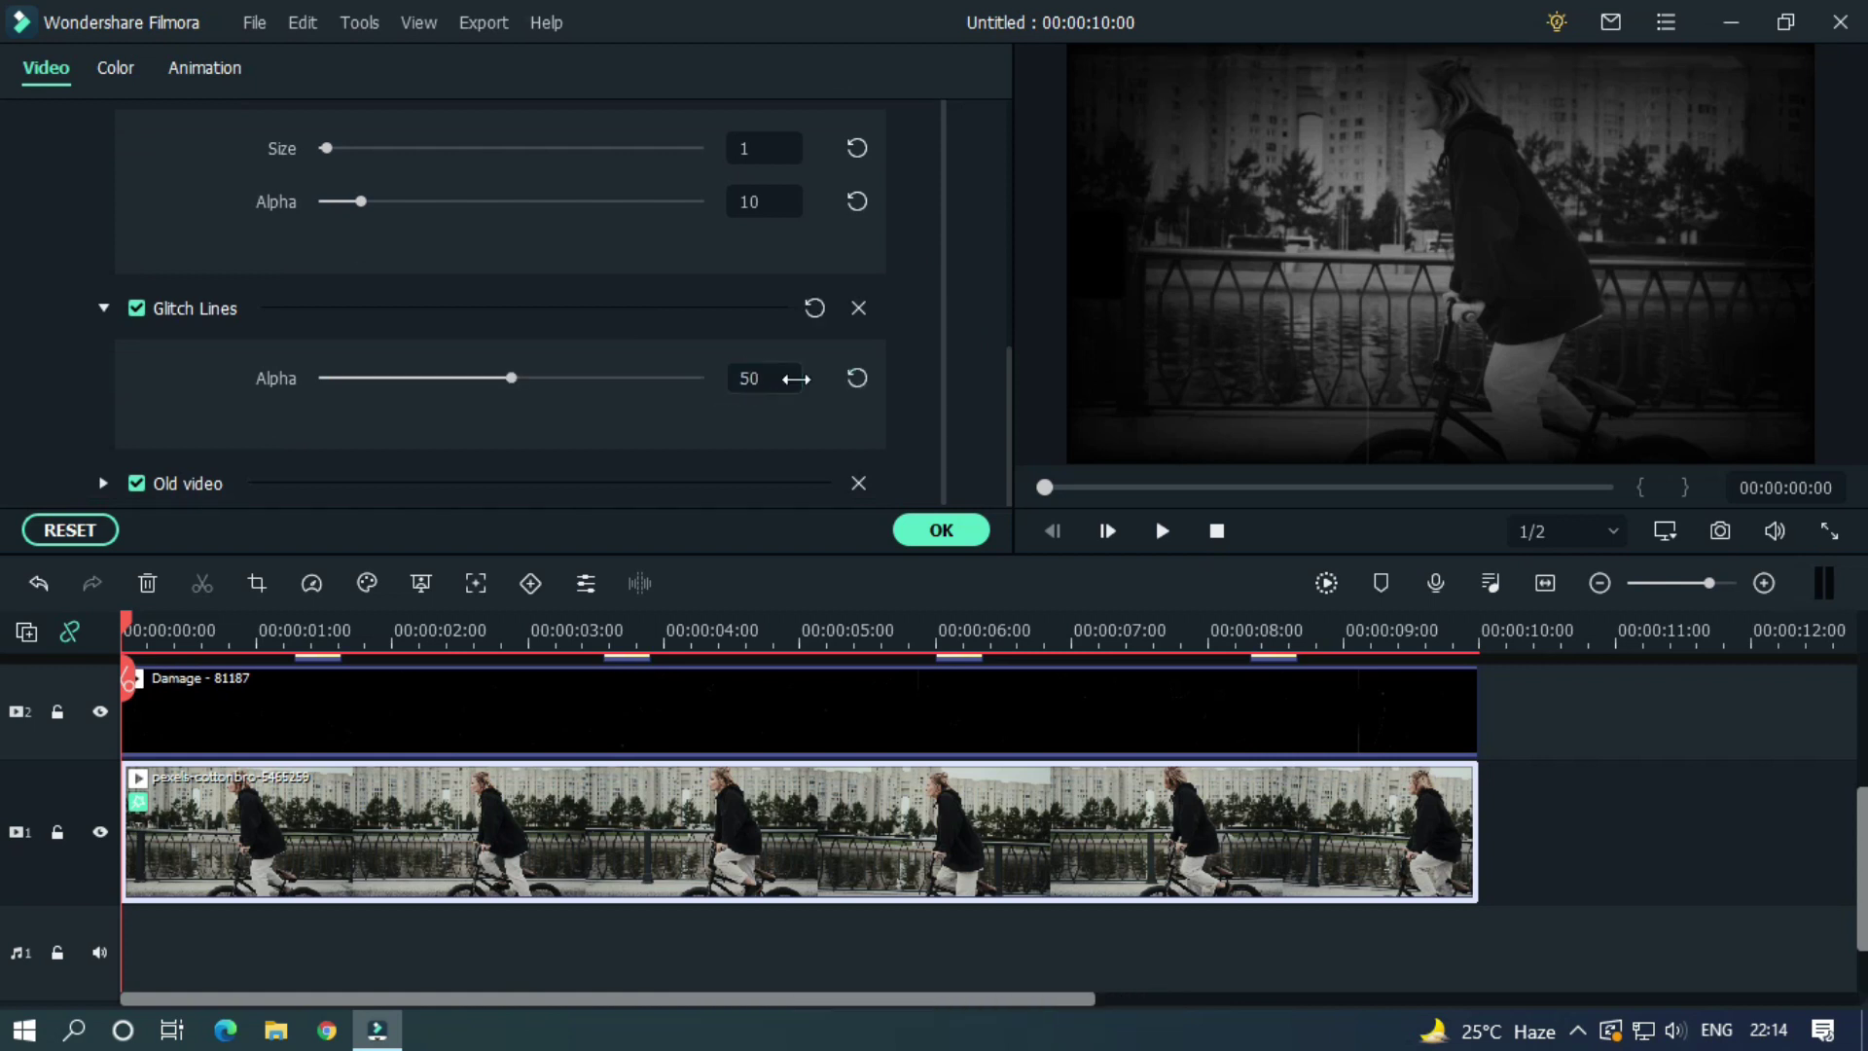
# Set the Old video effect to Fade 50, Colorful 1, Frequency 1 and Alpha 50, and accept the clip settings
pyautogui.click(103, 483)
pyautogui.scroll(-1, 952, 409)
pyautogui.doubleClick(755, 269)
pyautogui.write('50')
pyautogui.press('Return')
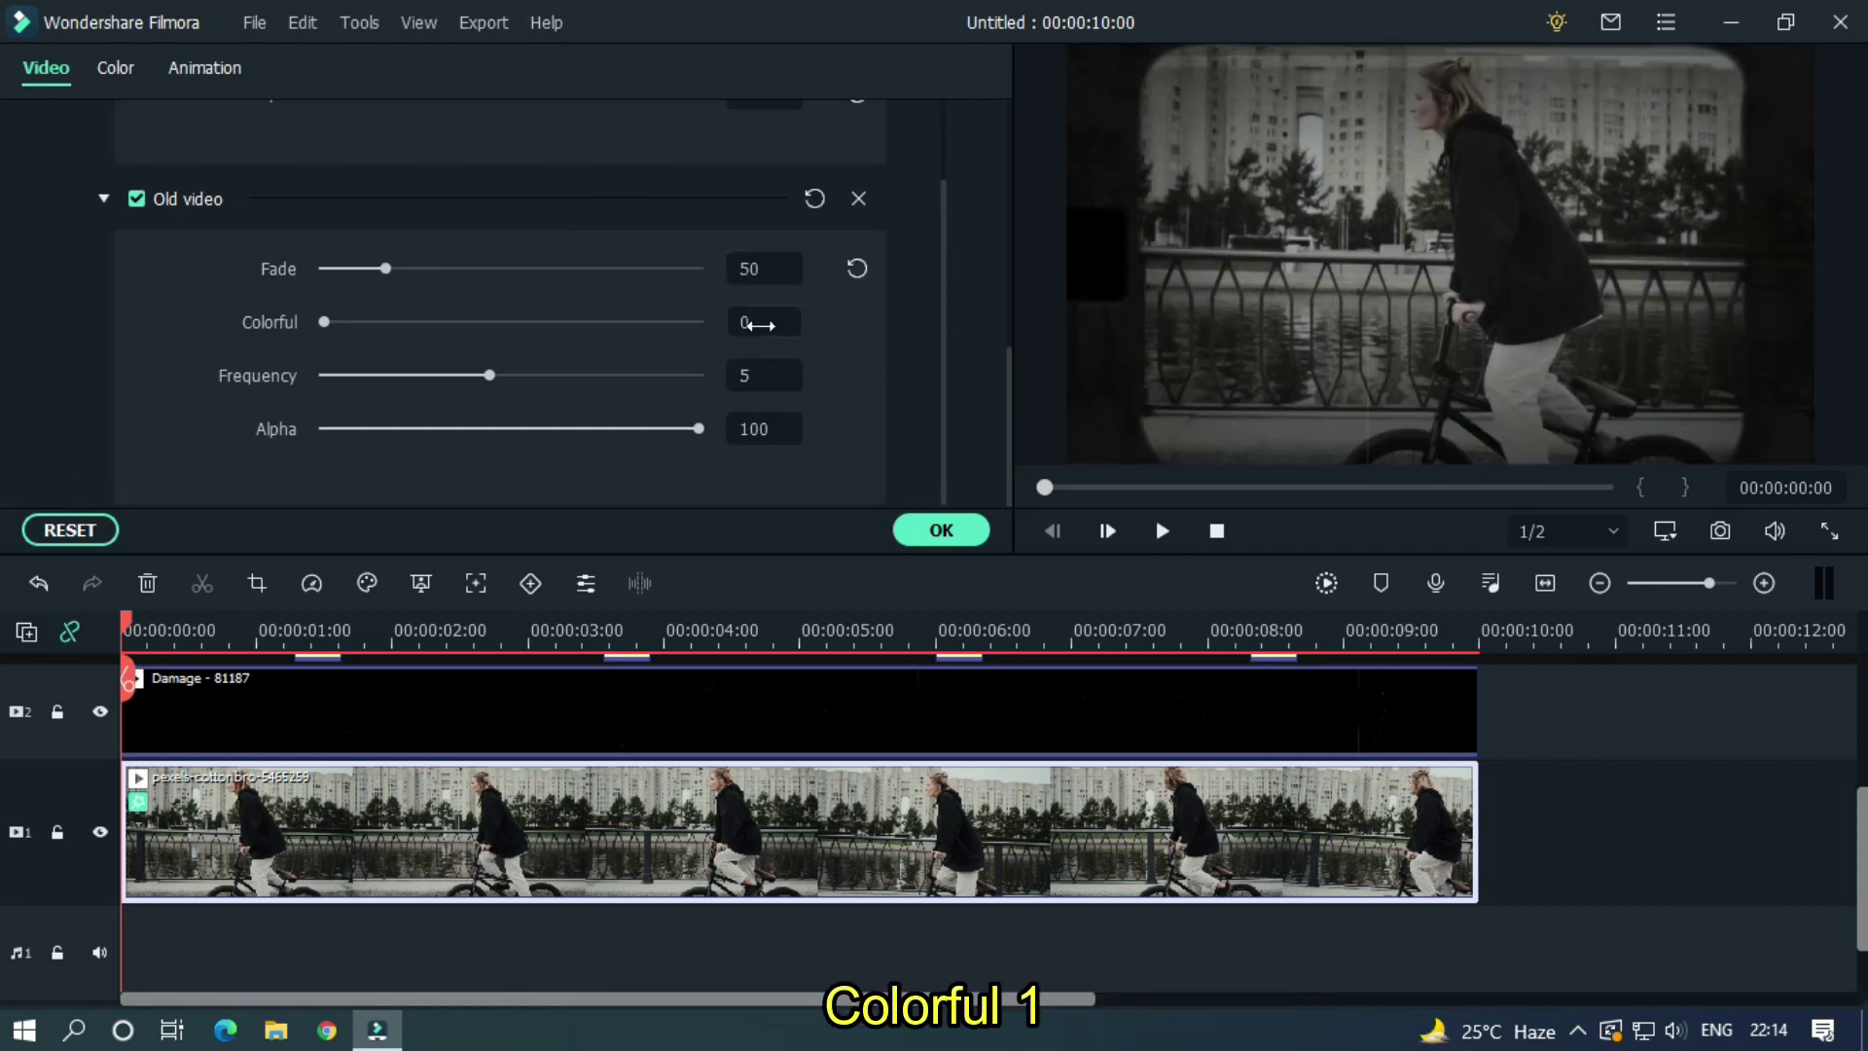
pyautogui.moveTo(328, 334); pyautogui.dragTo(804, 359)
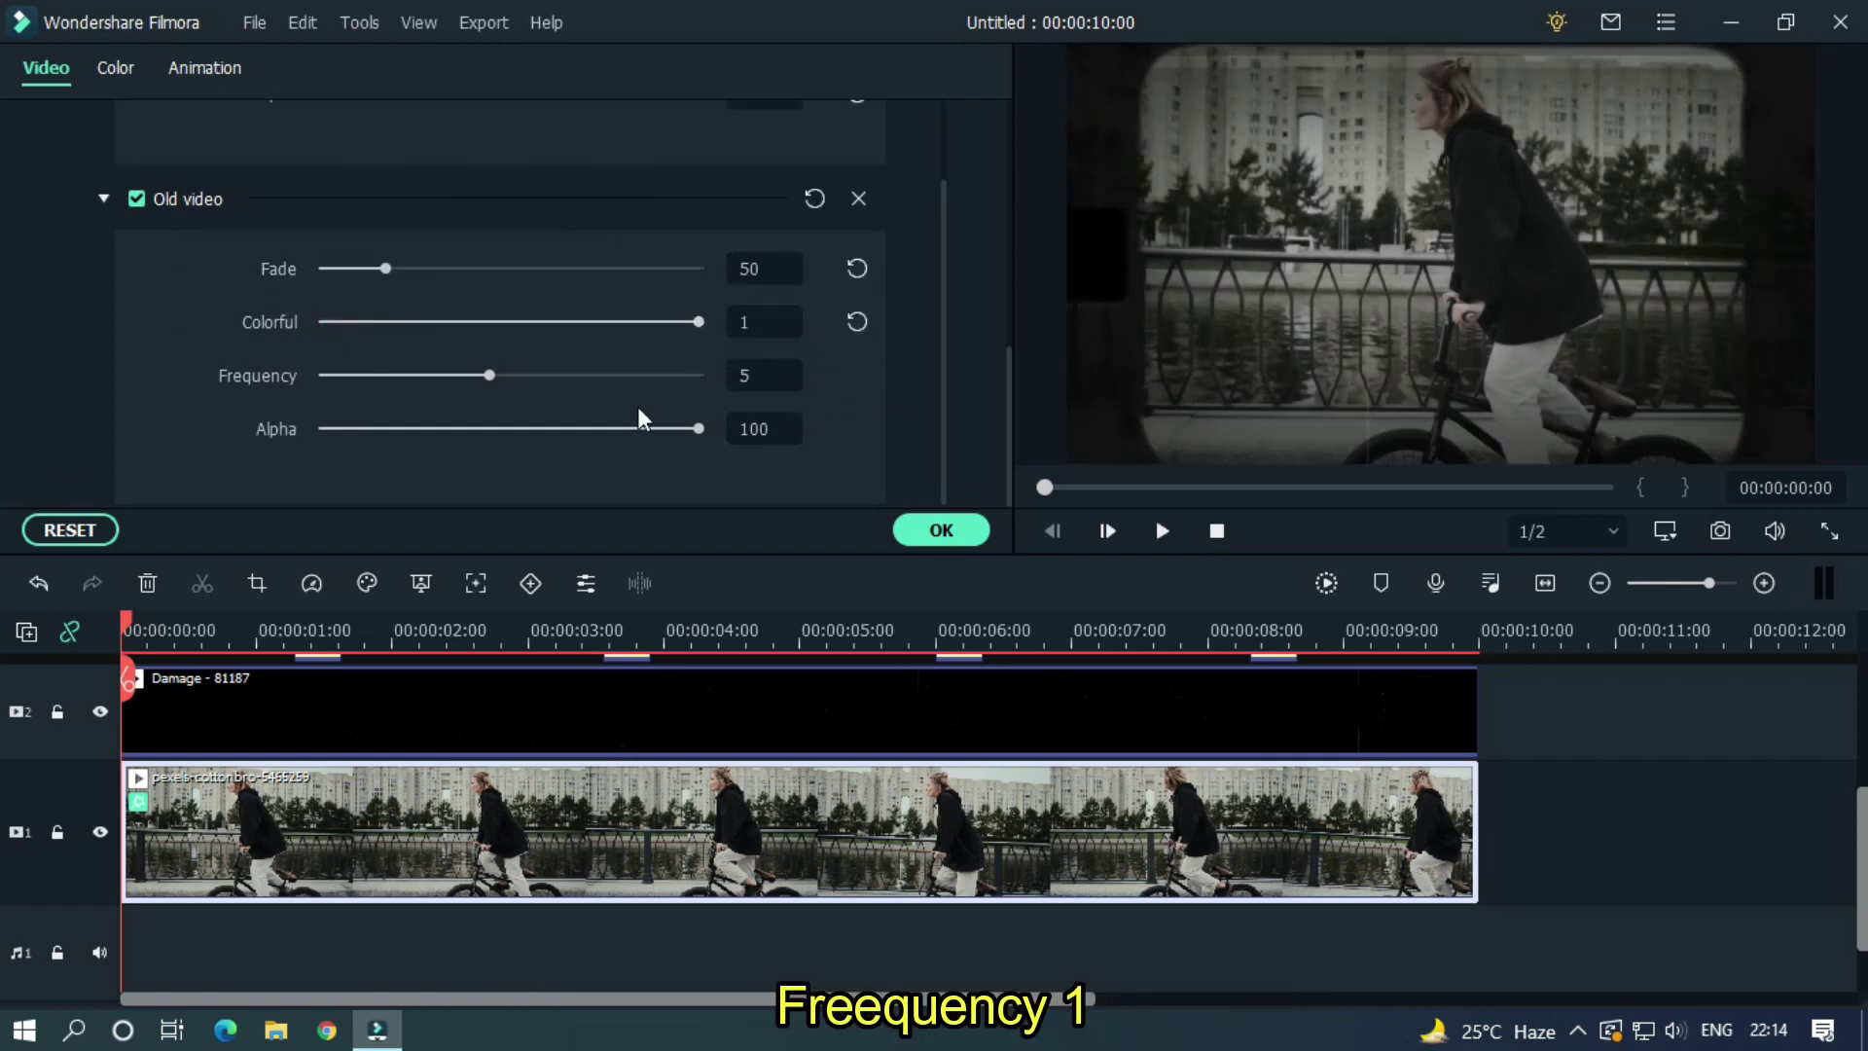
pyautogui.moveTo(784, 418); pyautogui.dragTo(750, 419)
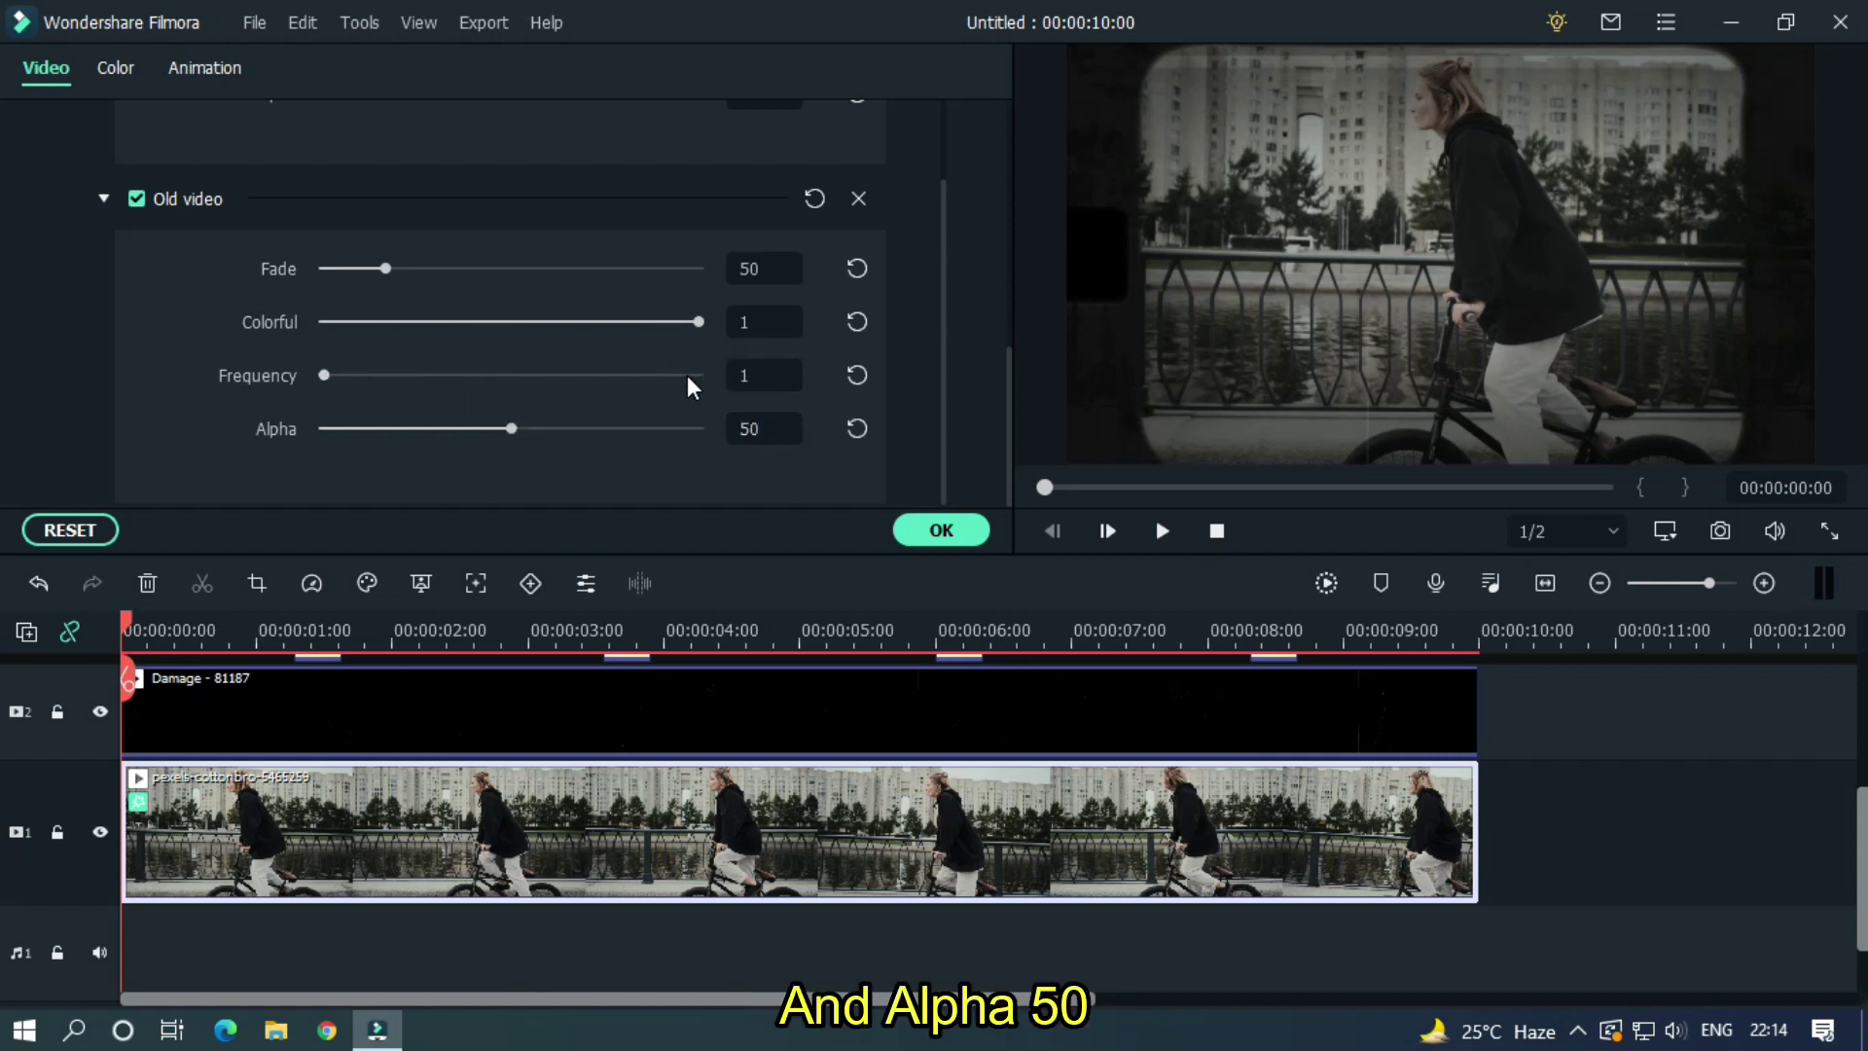
pyautogui.click(930, 536)
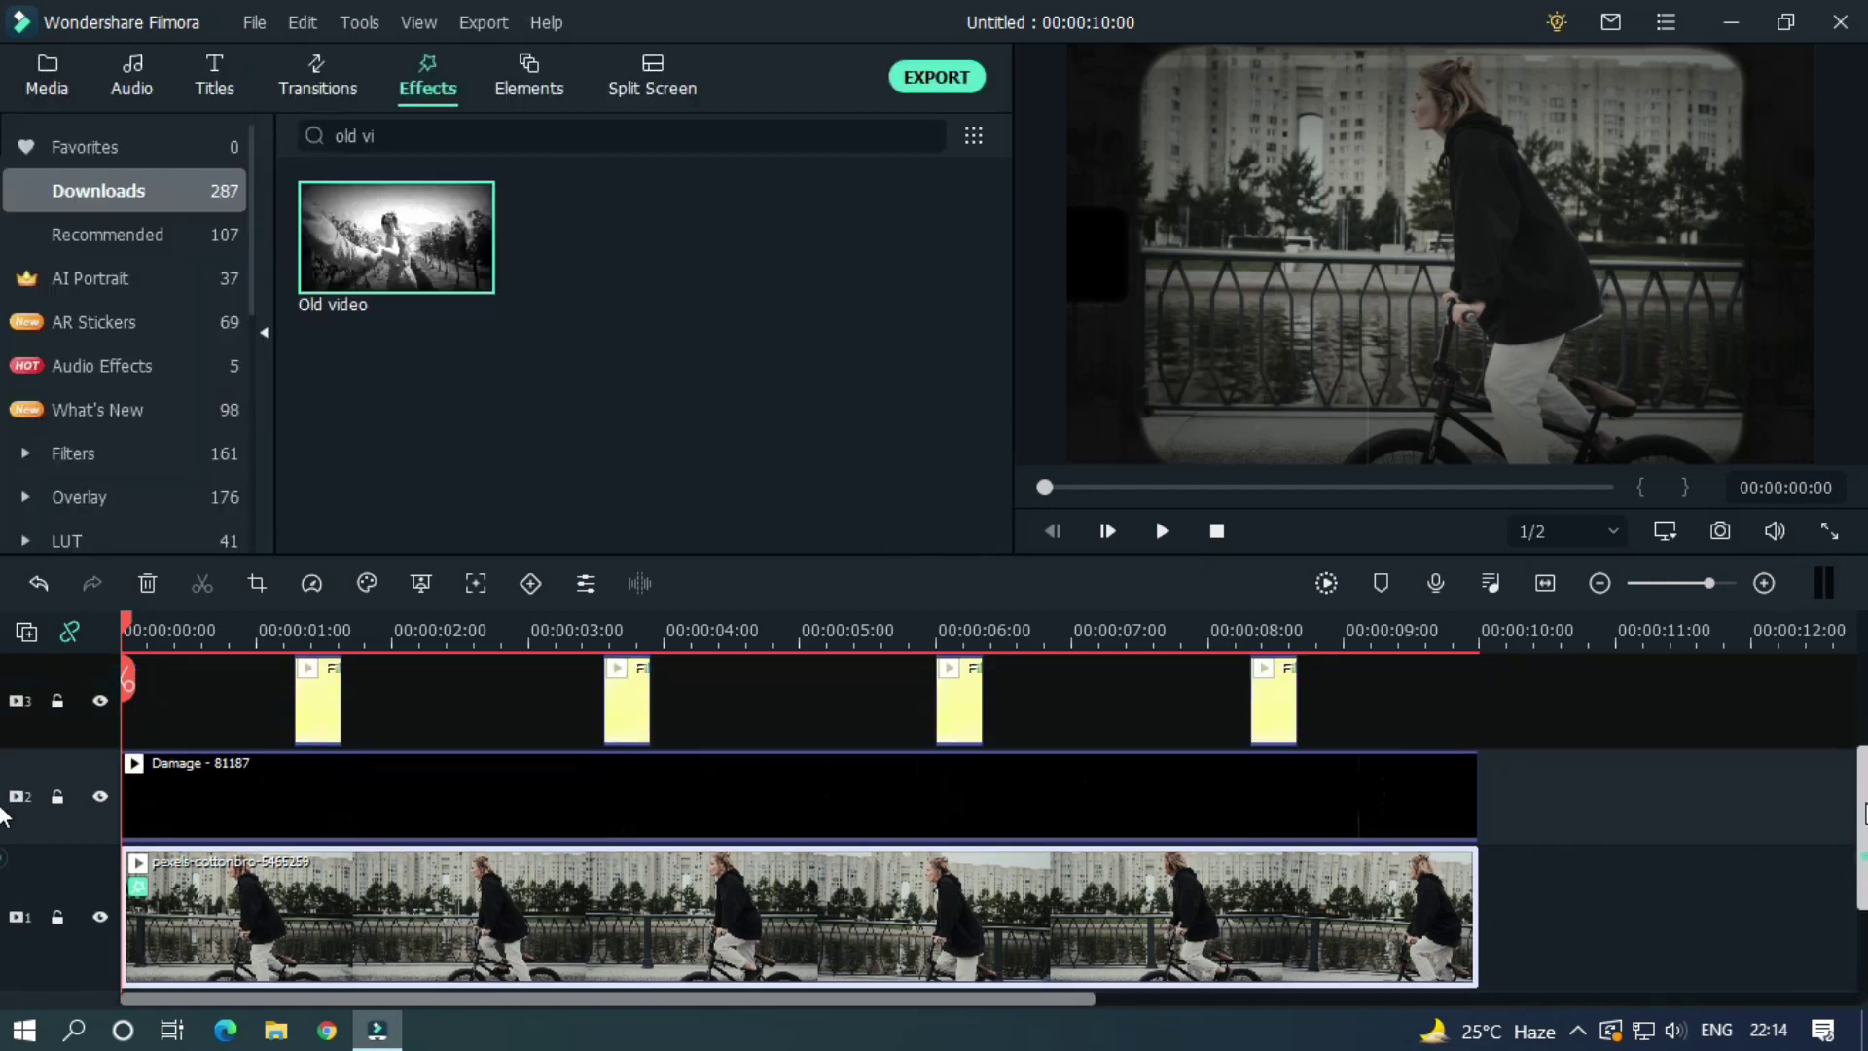
# Render the timeline preview and play the whole sequence to check the effects
pyautogui.scroll(5, 1391, 686)
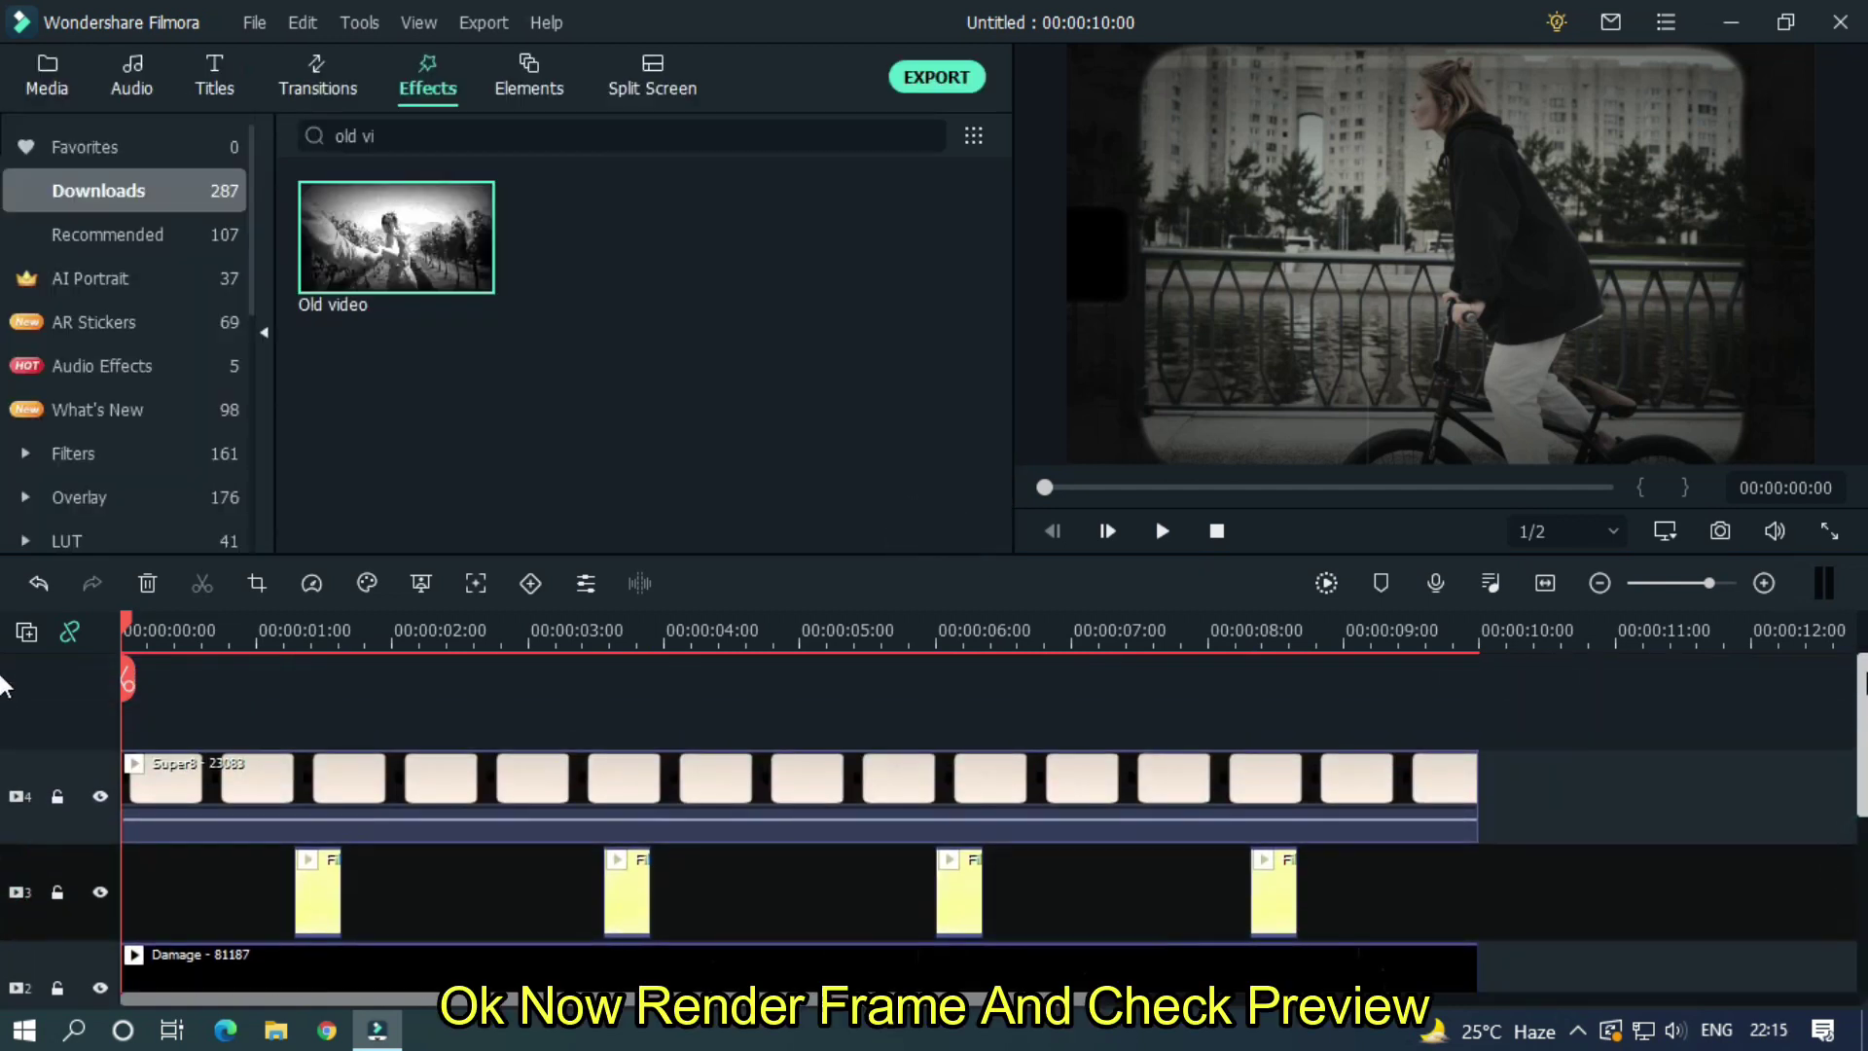
pyautogui.click(1325, 583)
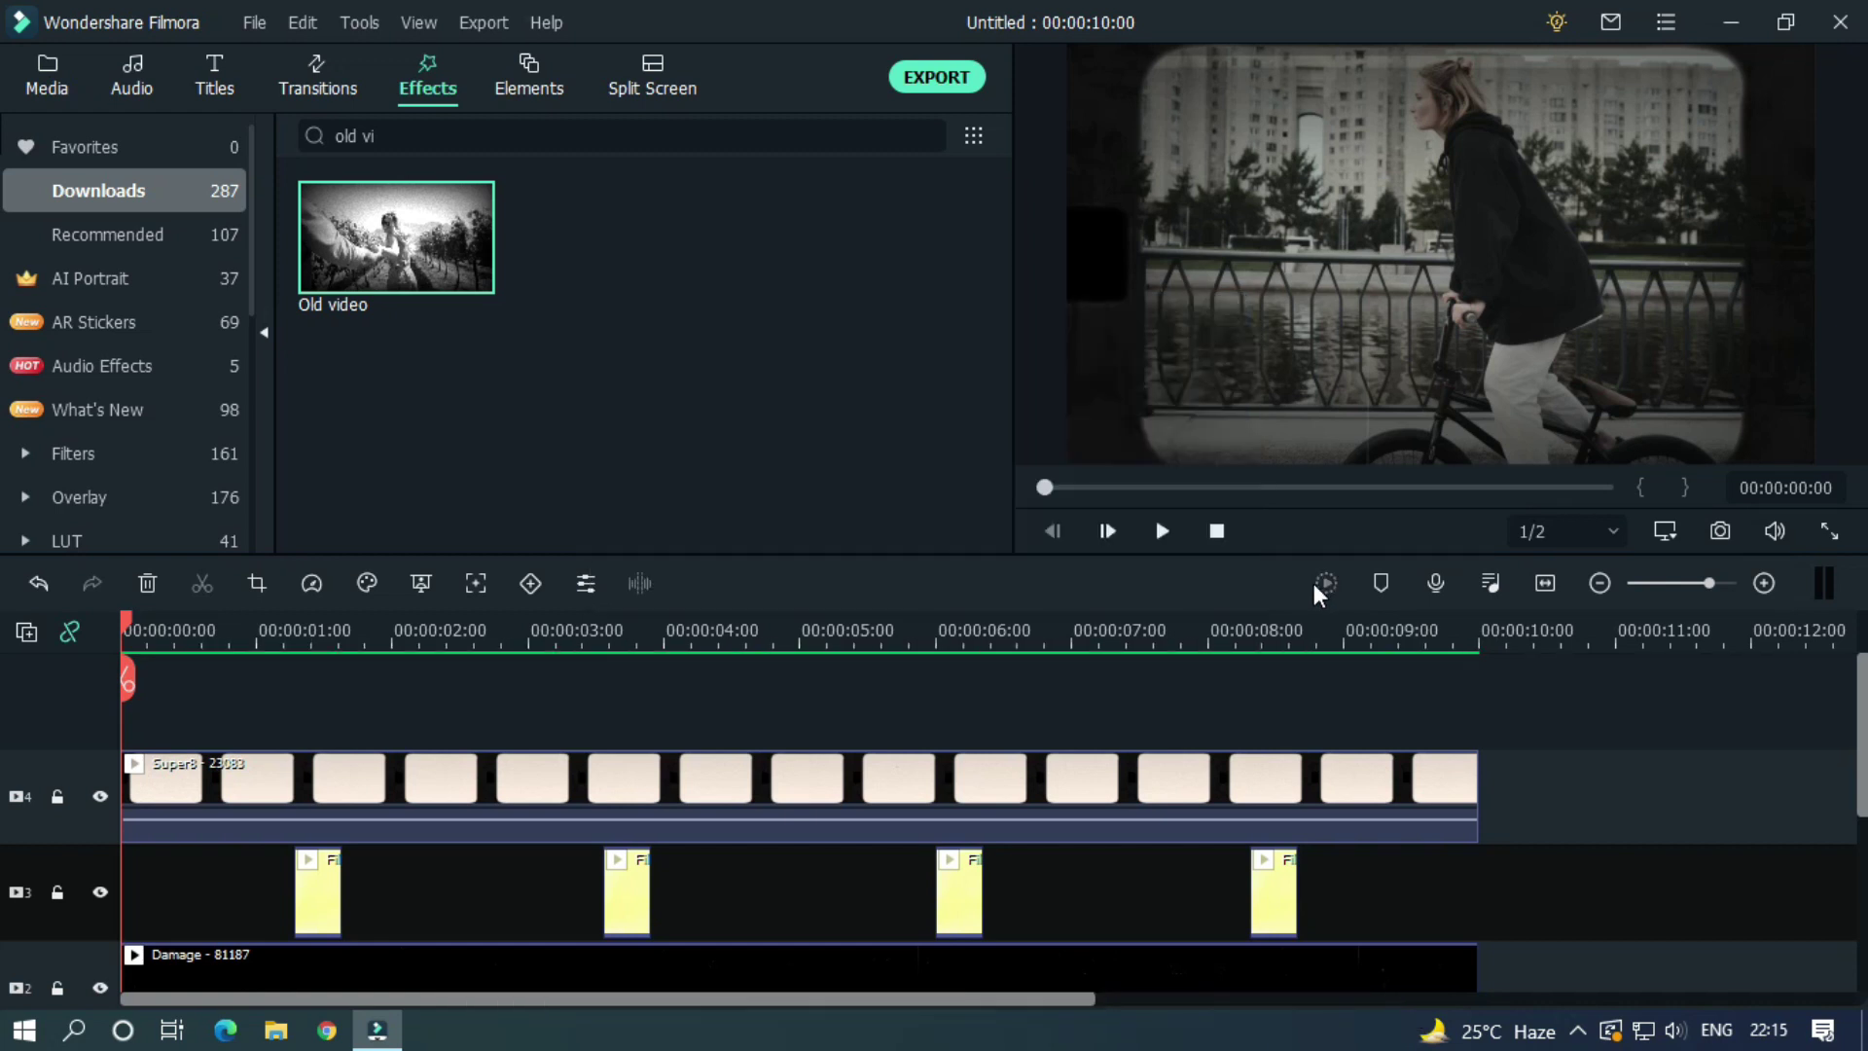
pyautogui.press('space')
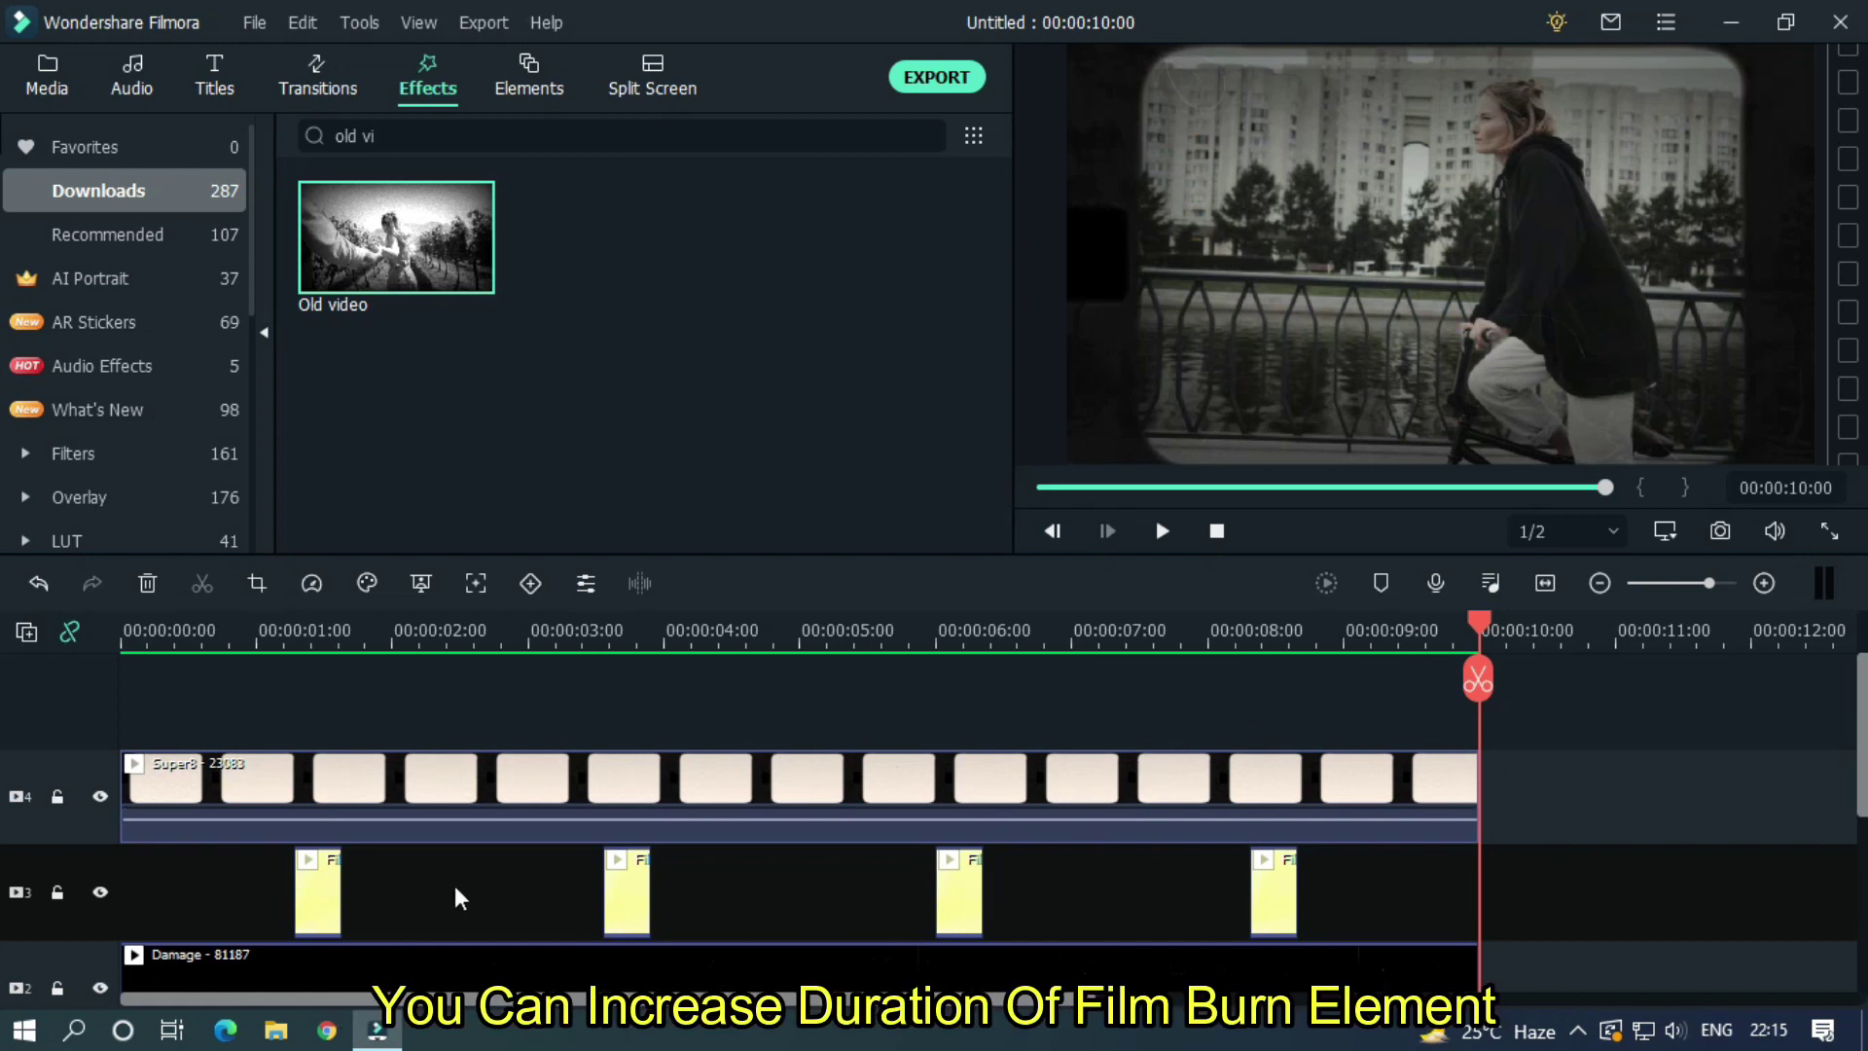
# Lengthen each of the four film burn clips on track 3 slightly by extending their ends
pyautogui.moveTo(340, 897)
pyautogui.mouseDown()
pyautogui.moveTo(339, 881)
pyautogui.moveTo(363, 885)
pyautogui.mouseUp()
pyautogui.click(647, 882)
pyautogui.moveTo(647, 883); pyautogui.dragTo(671, 883)
pyautogui.moveTo(981, 885); pyautogui.dragTo(1003, 887)
pyautogui.moveTo(1297, 885); pyautogui.dragTo(1319, 888)
# Set the compositing opacity of the film burn clips on track 3 to 50%
pyautogui.click(953, 884)
pyautogui.doubleClick(953, 887)
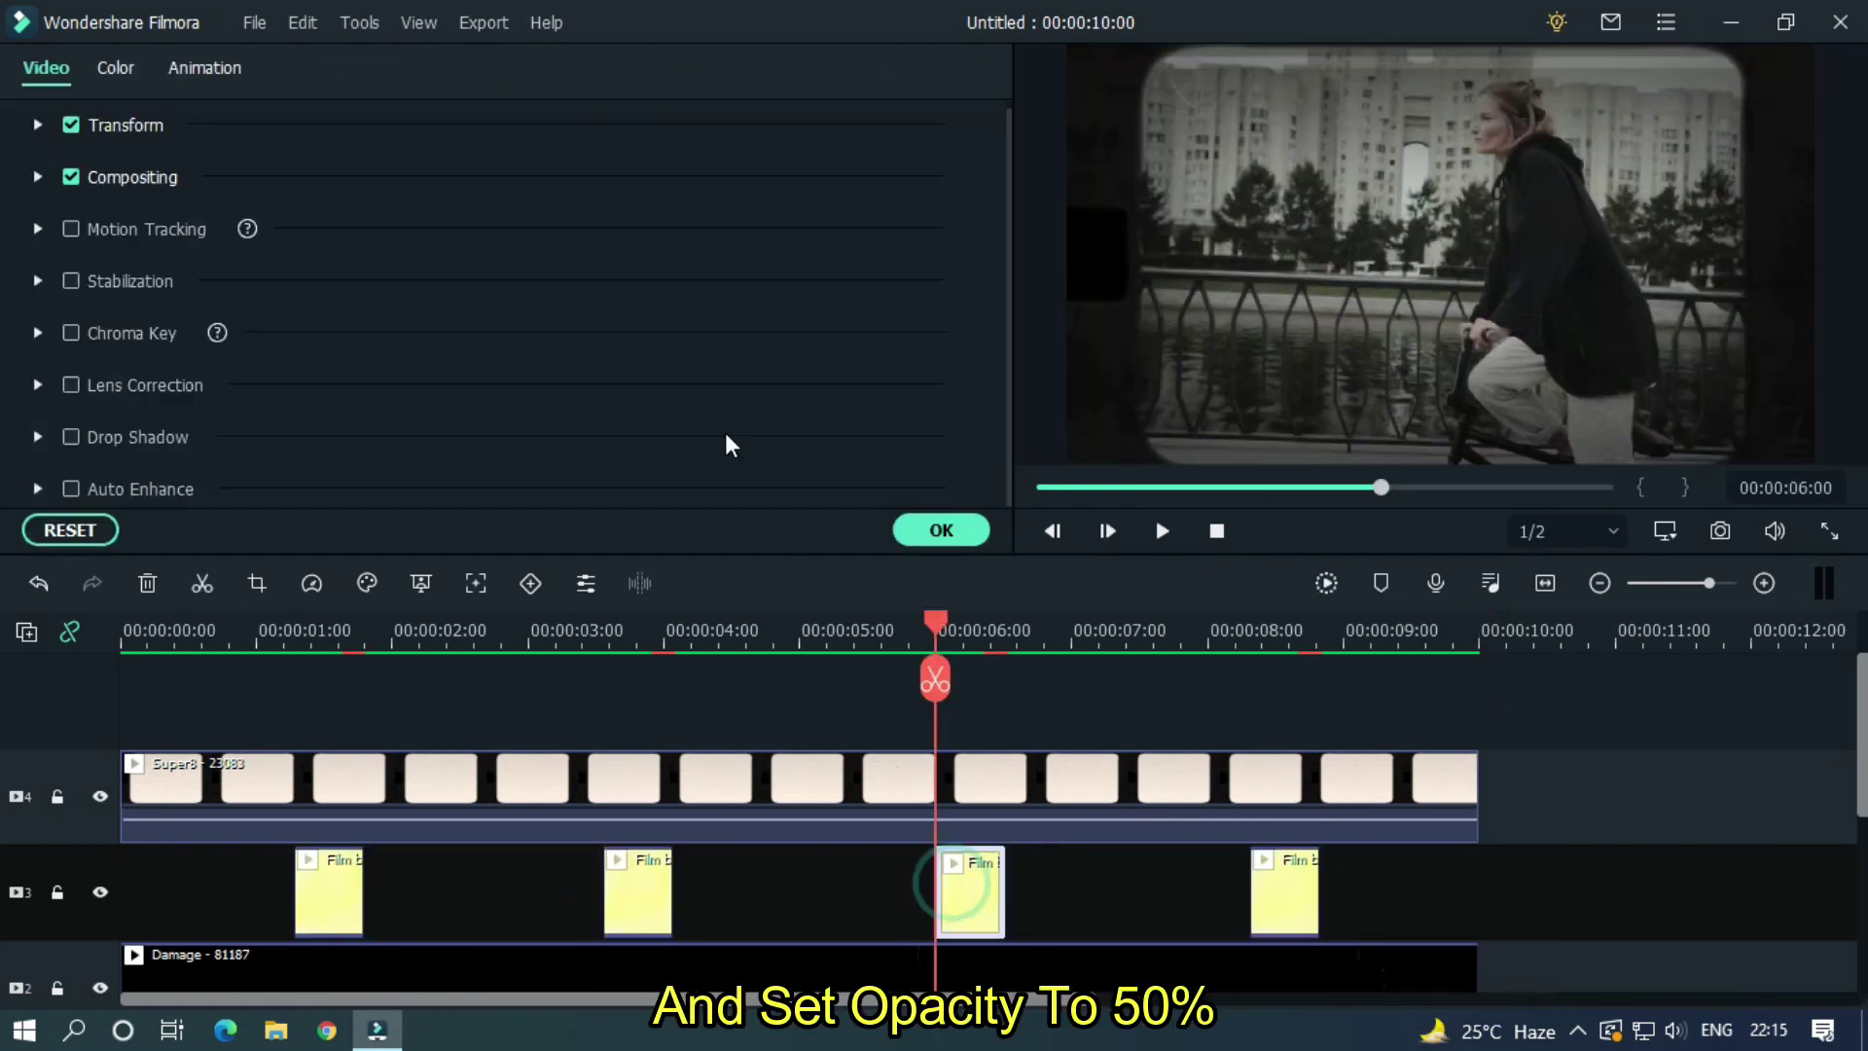
pyautogui.click(37, 177)
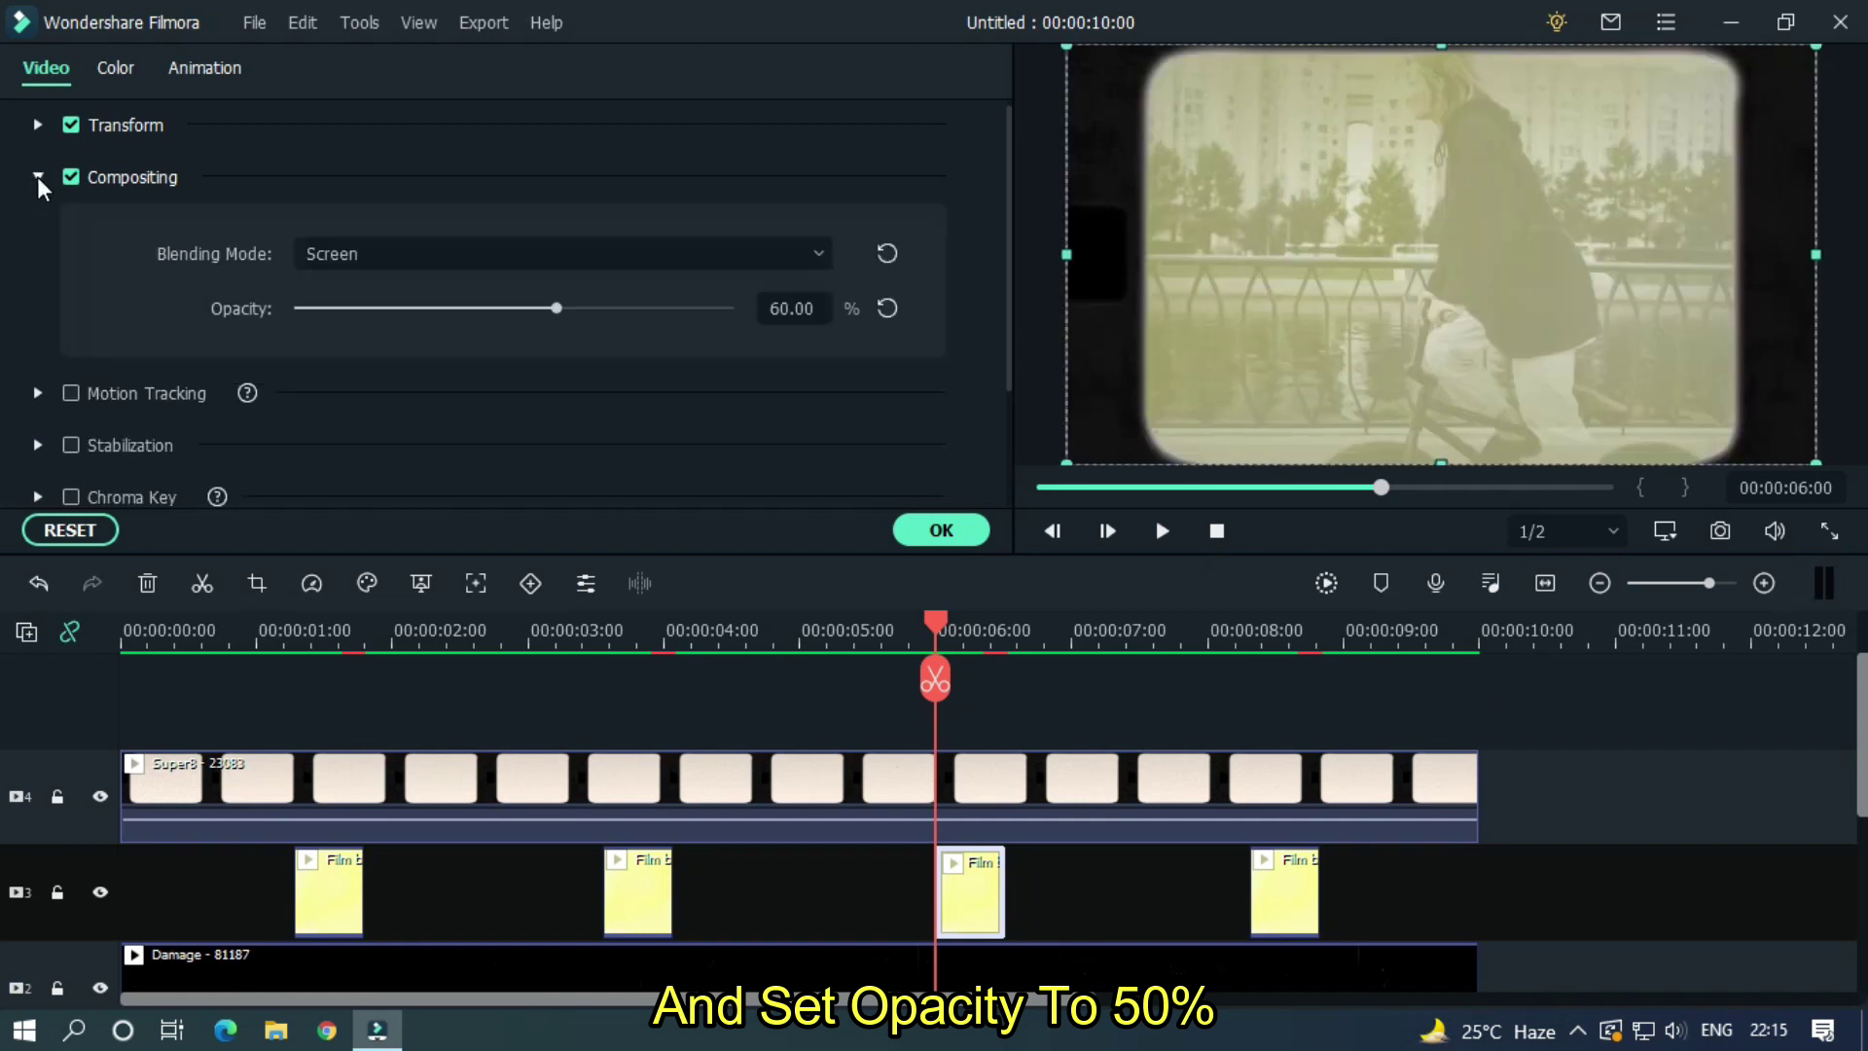
pyautogui.doubleClick(794, 308)
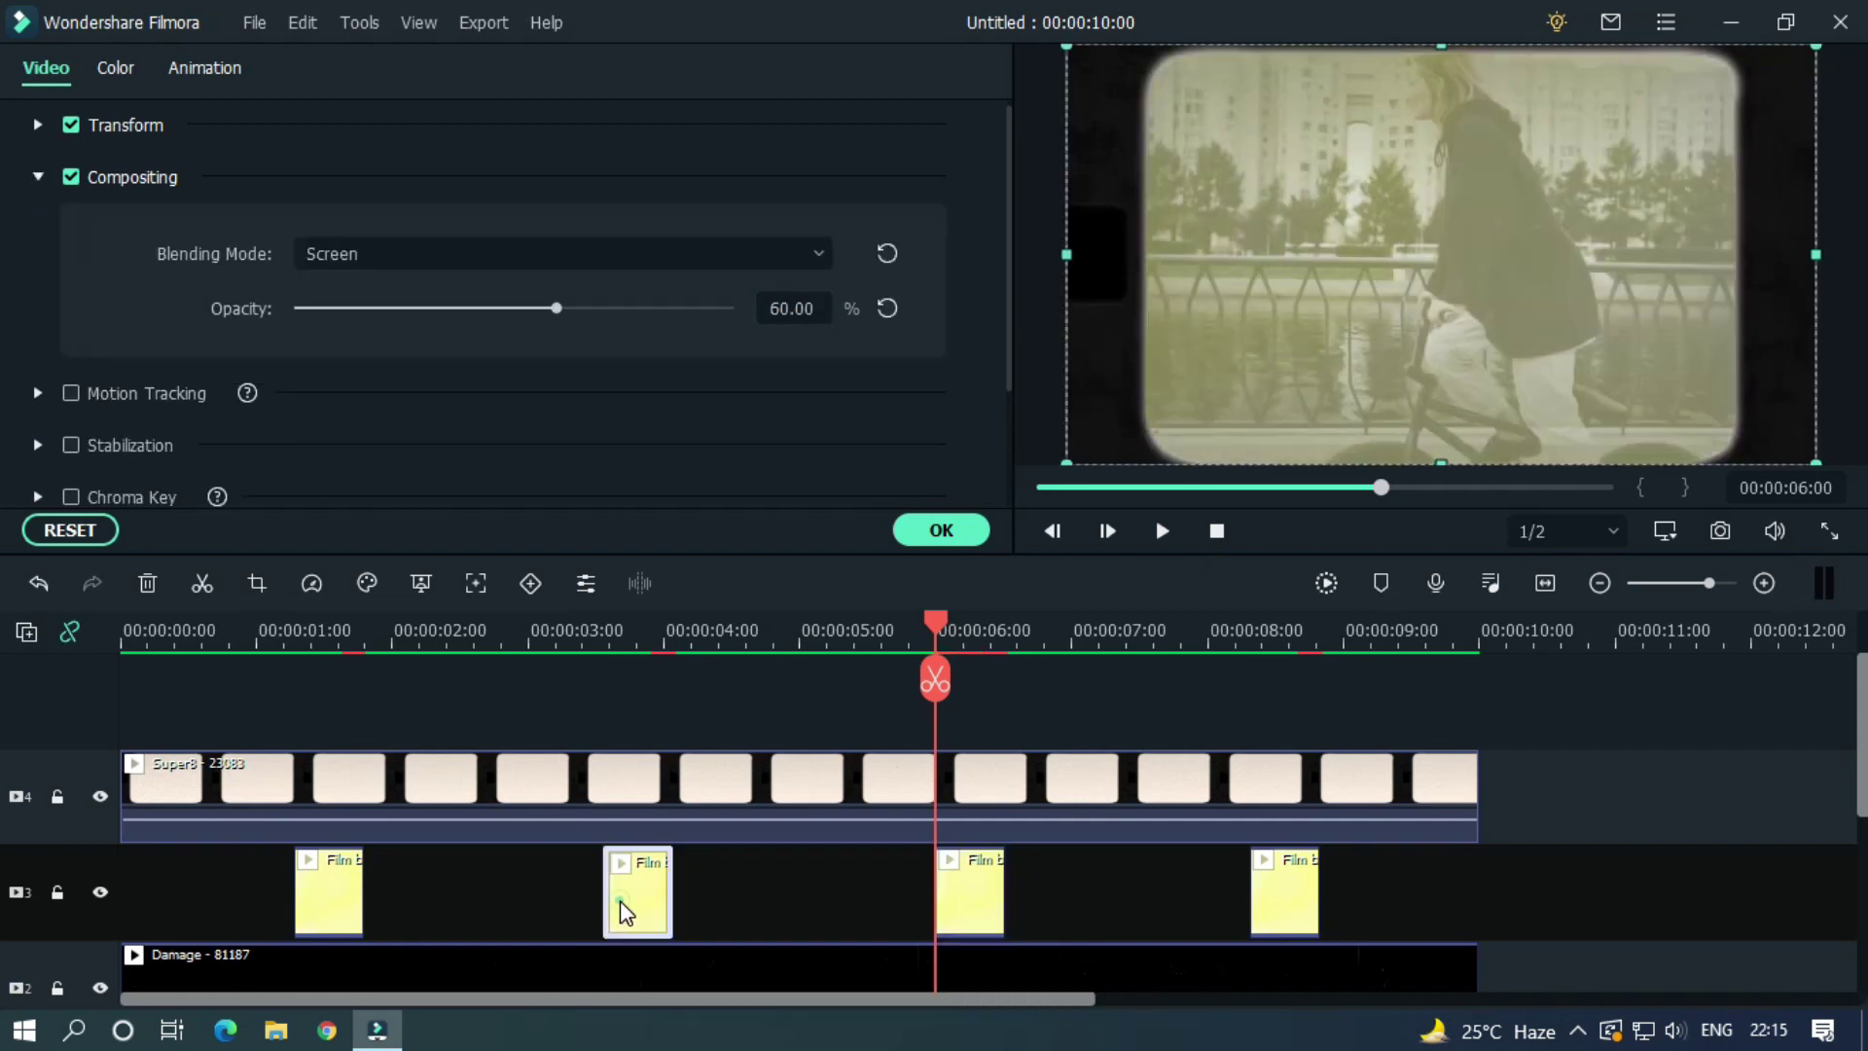
pyautogui.write('50')
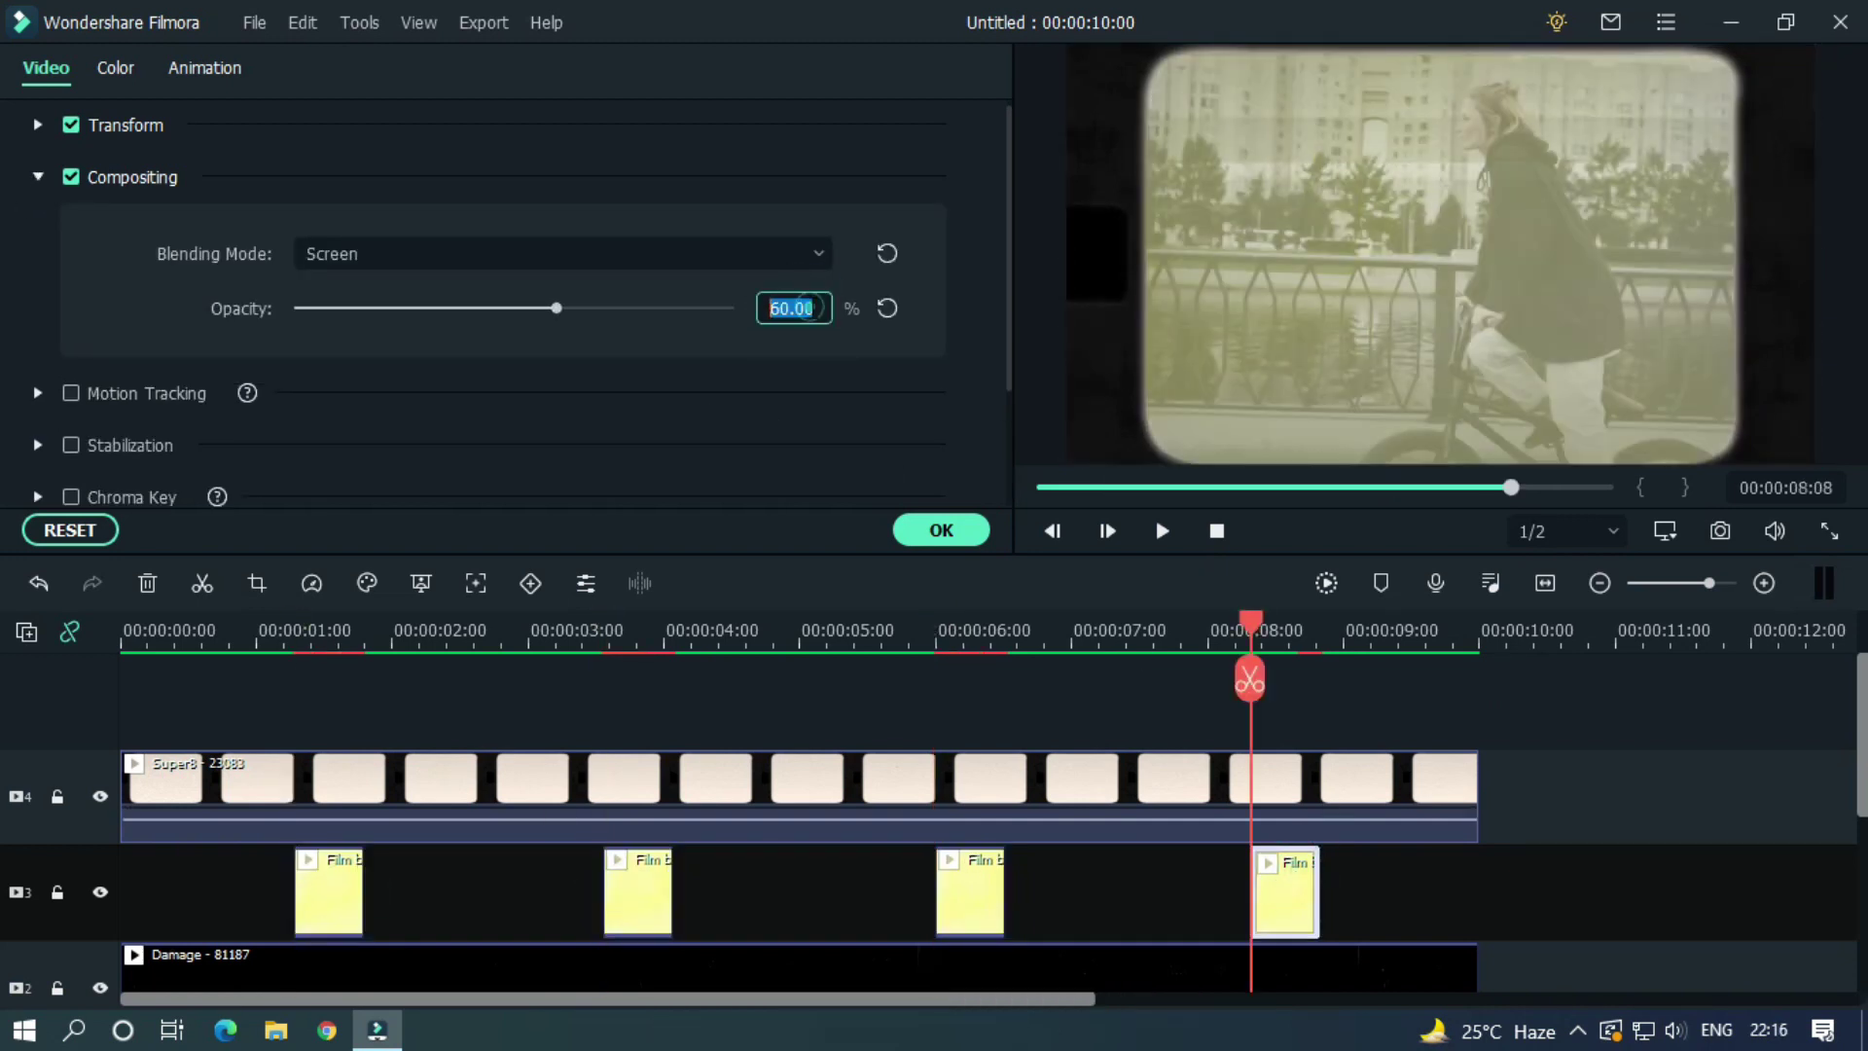
pyautogui.write('50')
pyautogui.press('Return')
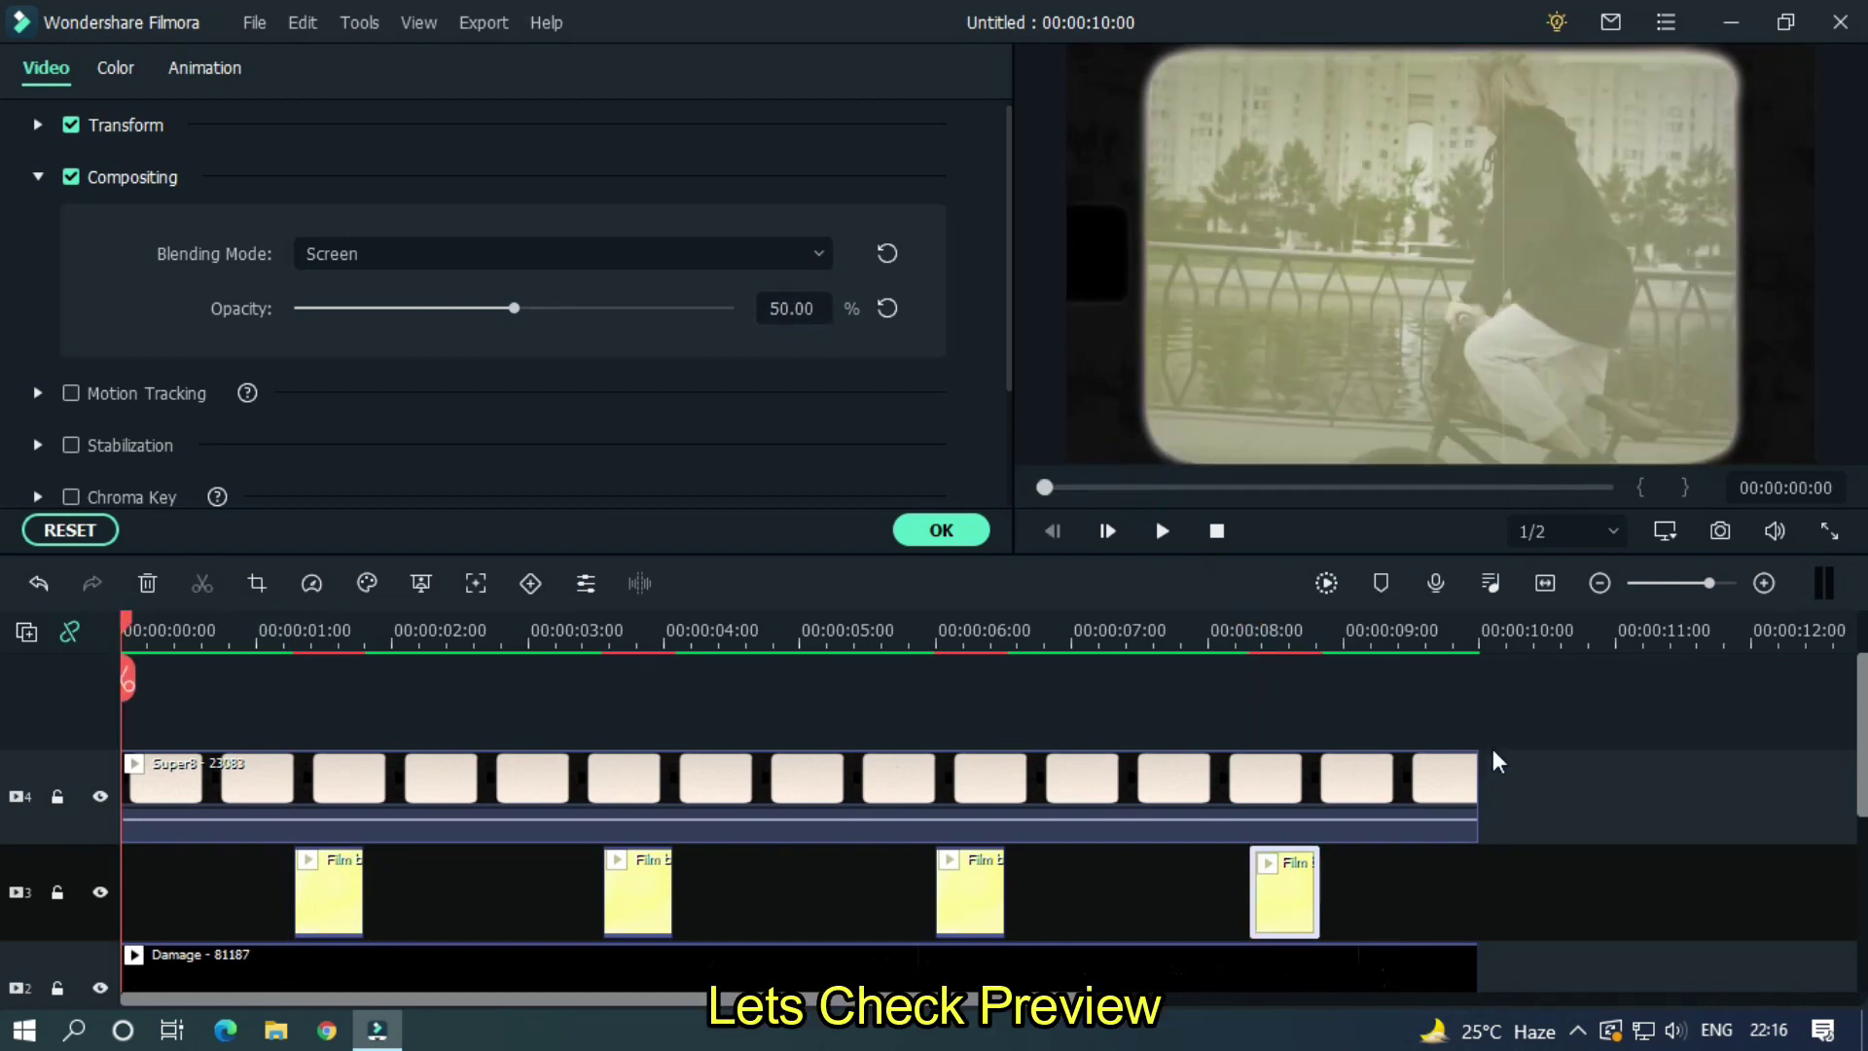
# Play the sequence from the start to check the film burns, and close the clip settings
pyautogui.click(1607, 745)
pyautogui.press('space')
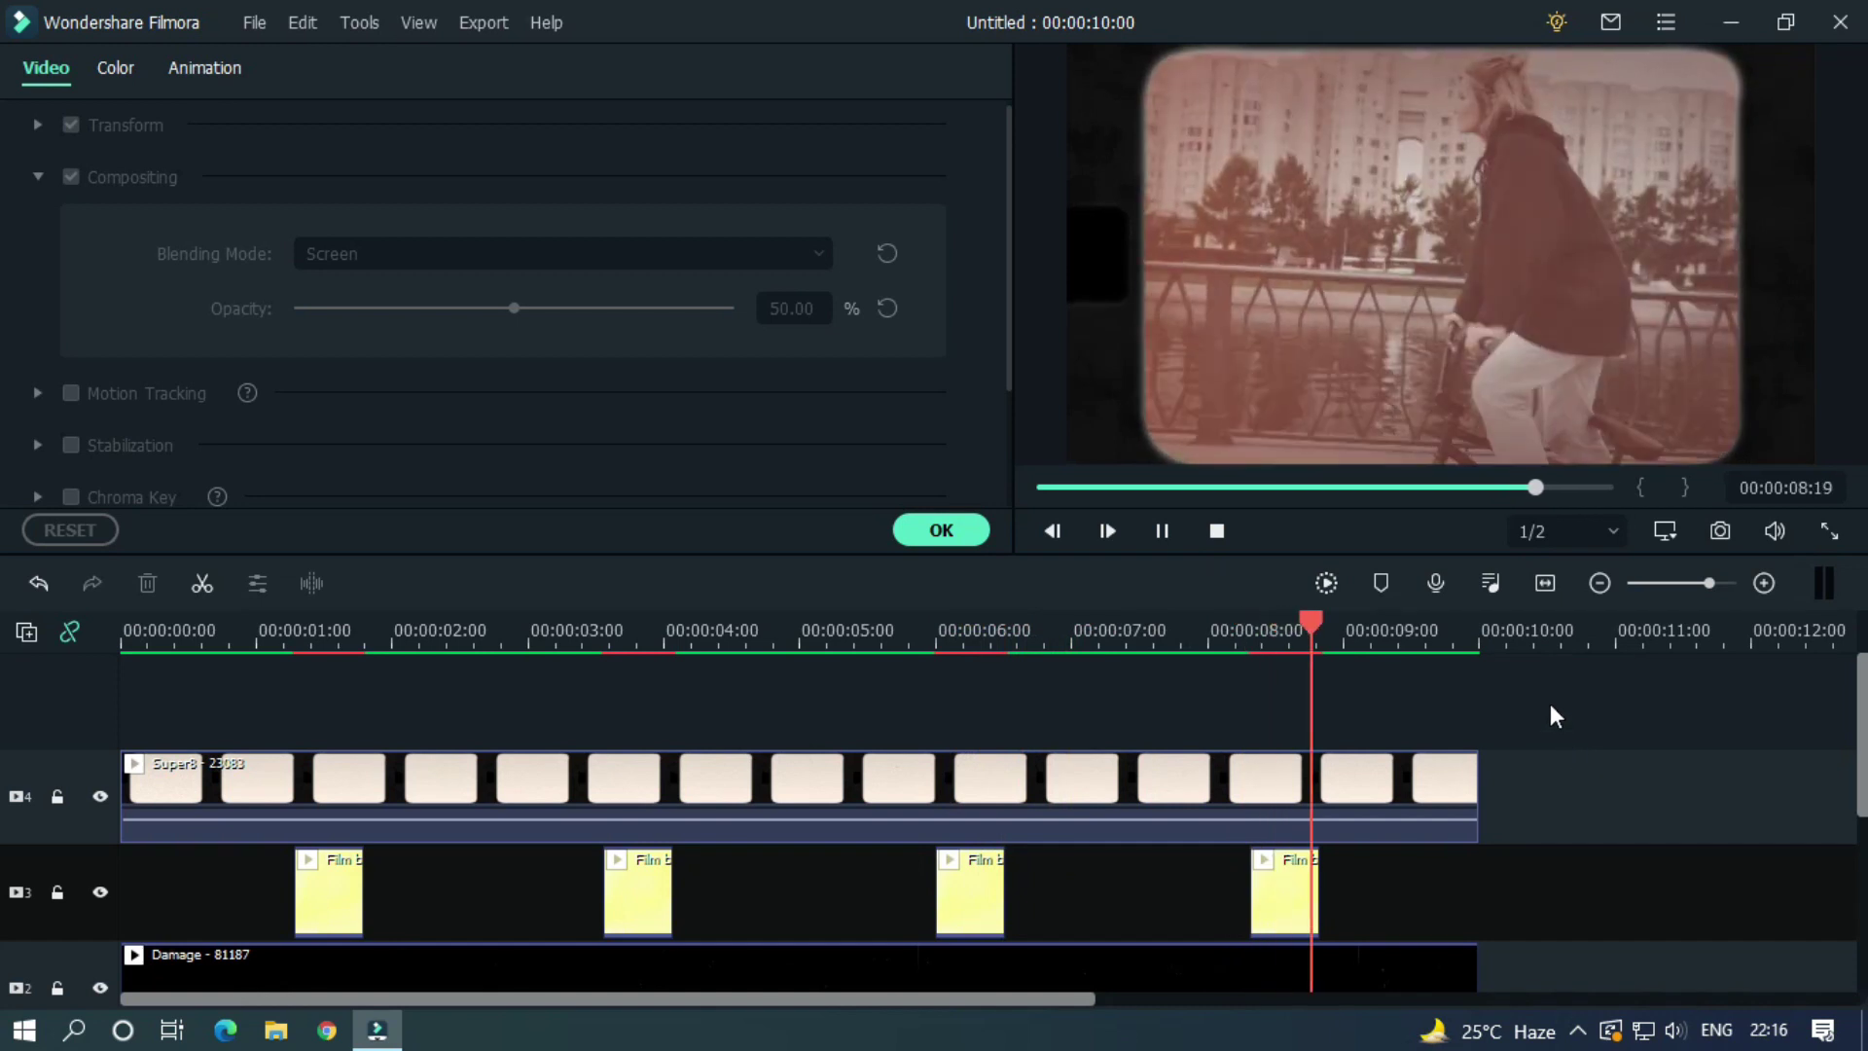
pyautogui.click(934, 533)
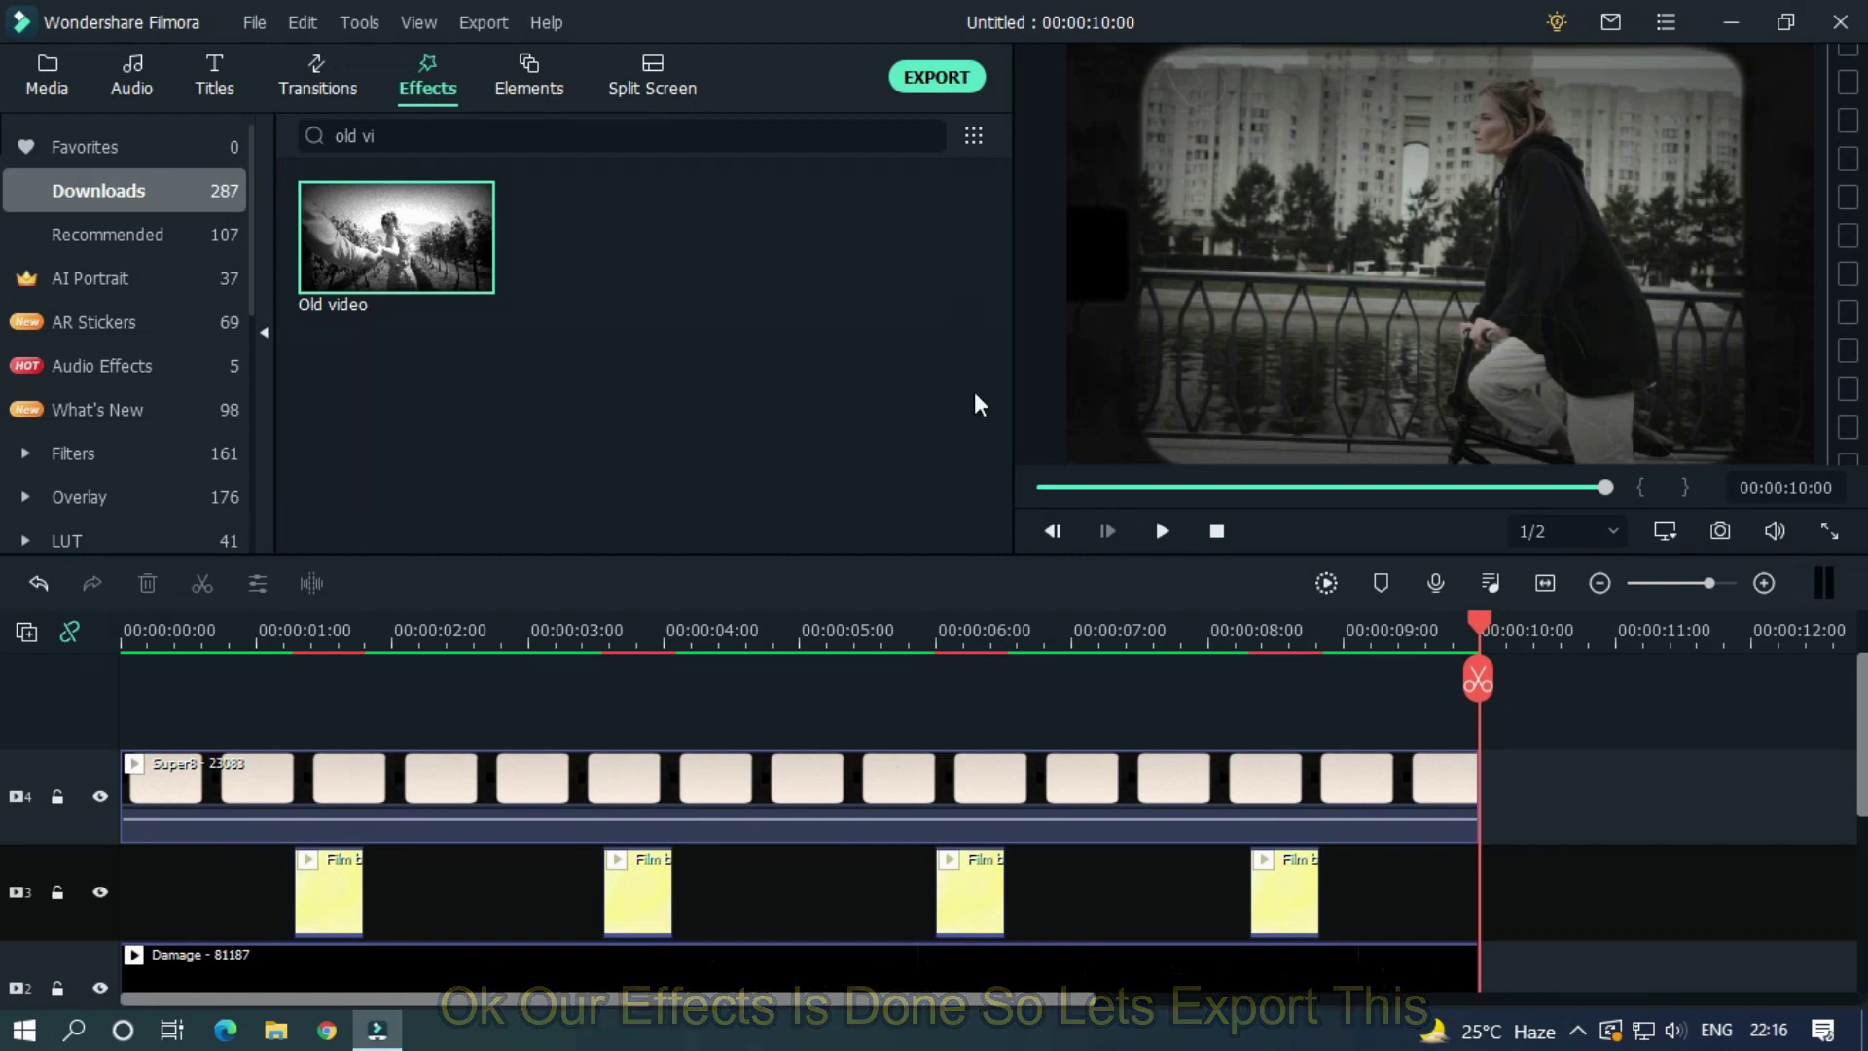
# Open the export settings and name the MP4 output file "Super 8 Look"
pyautogui.click(936, 78)
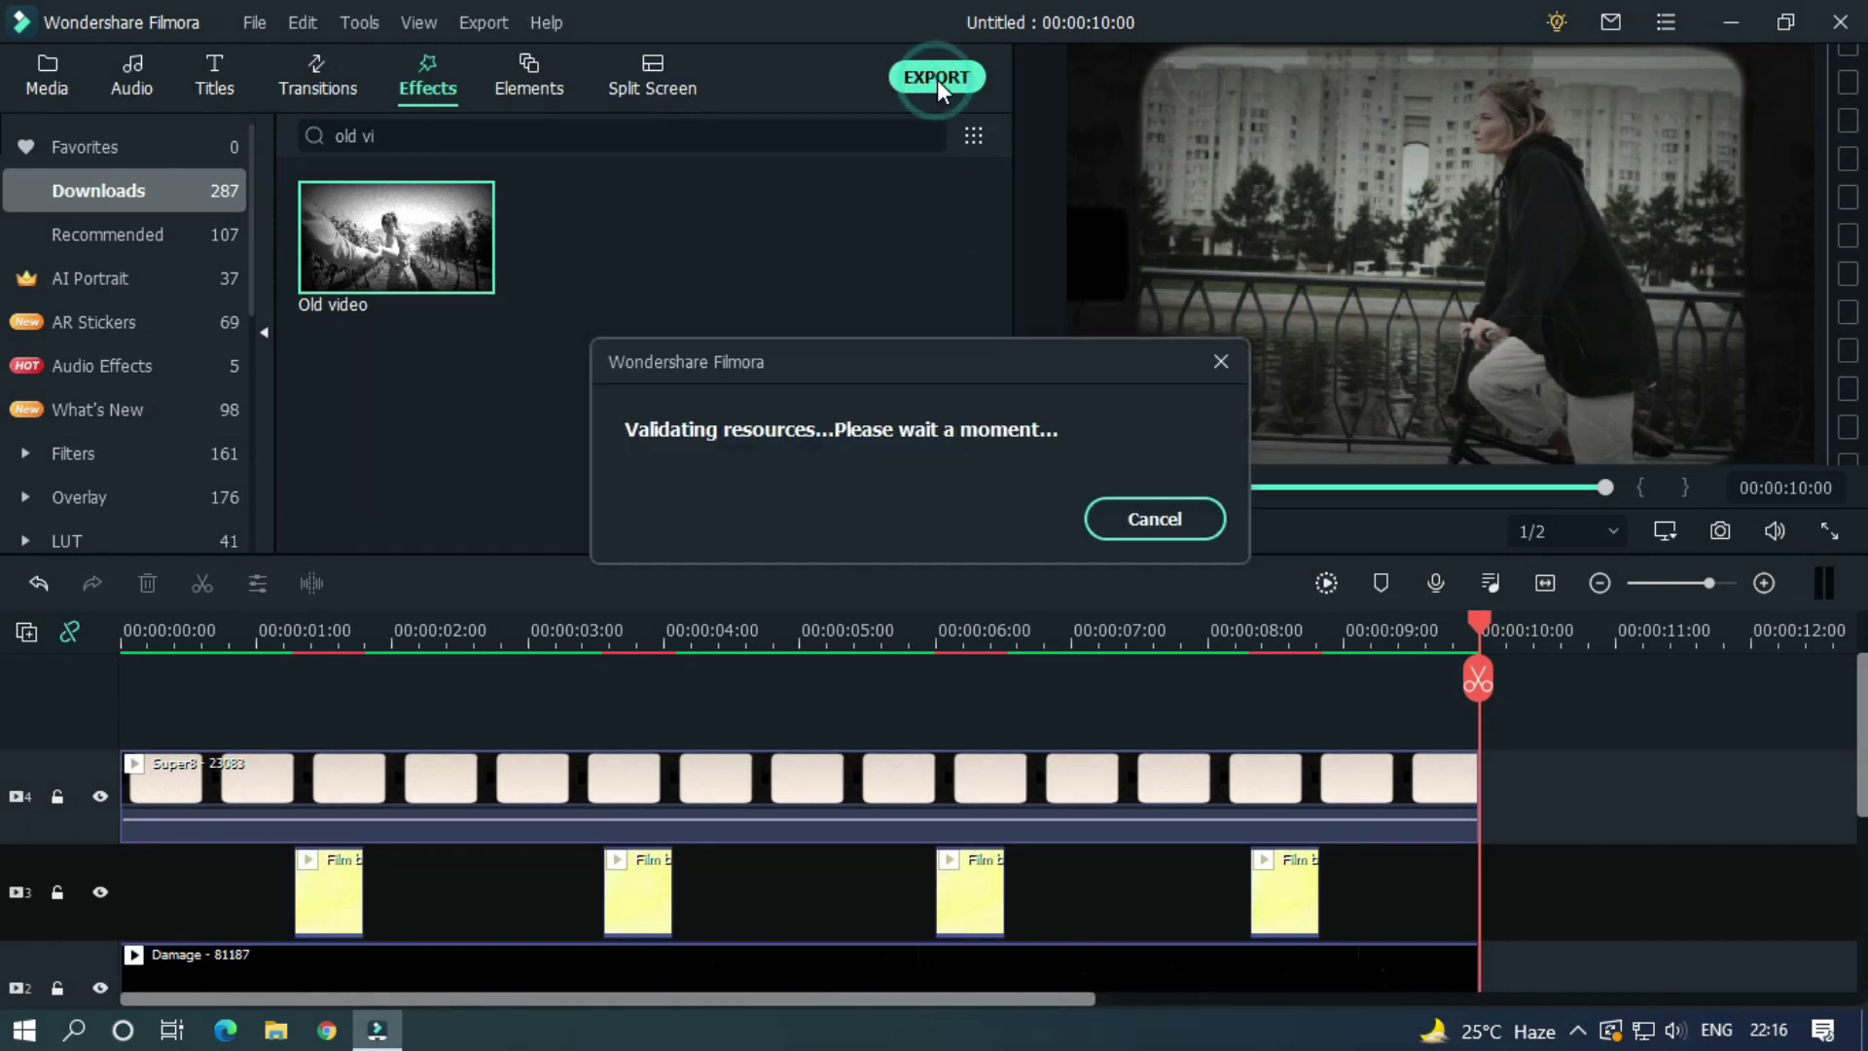
pyautogui.write('Super 8 Look')
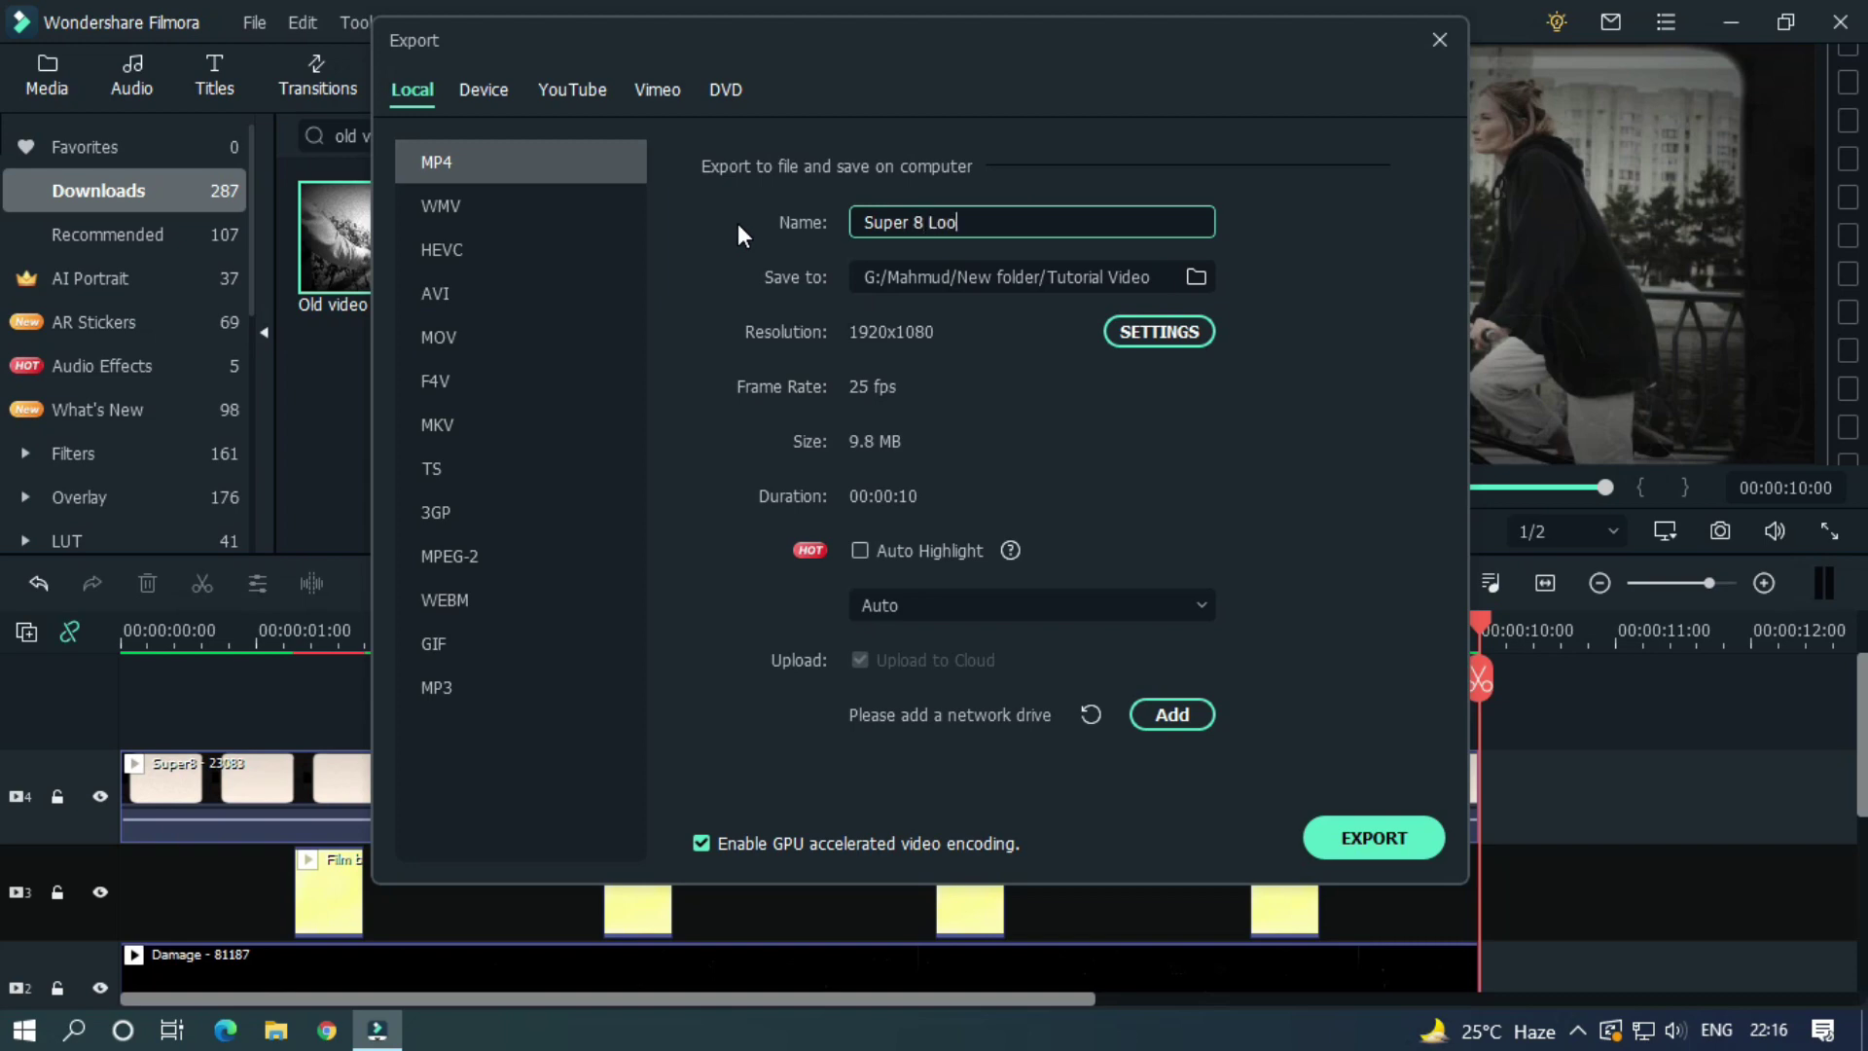